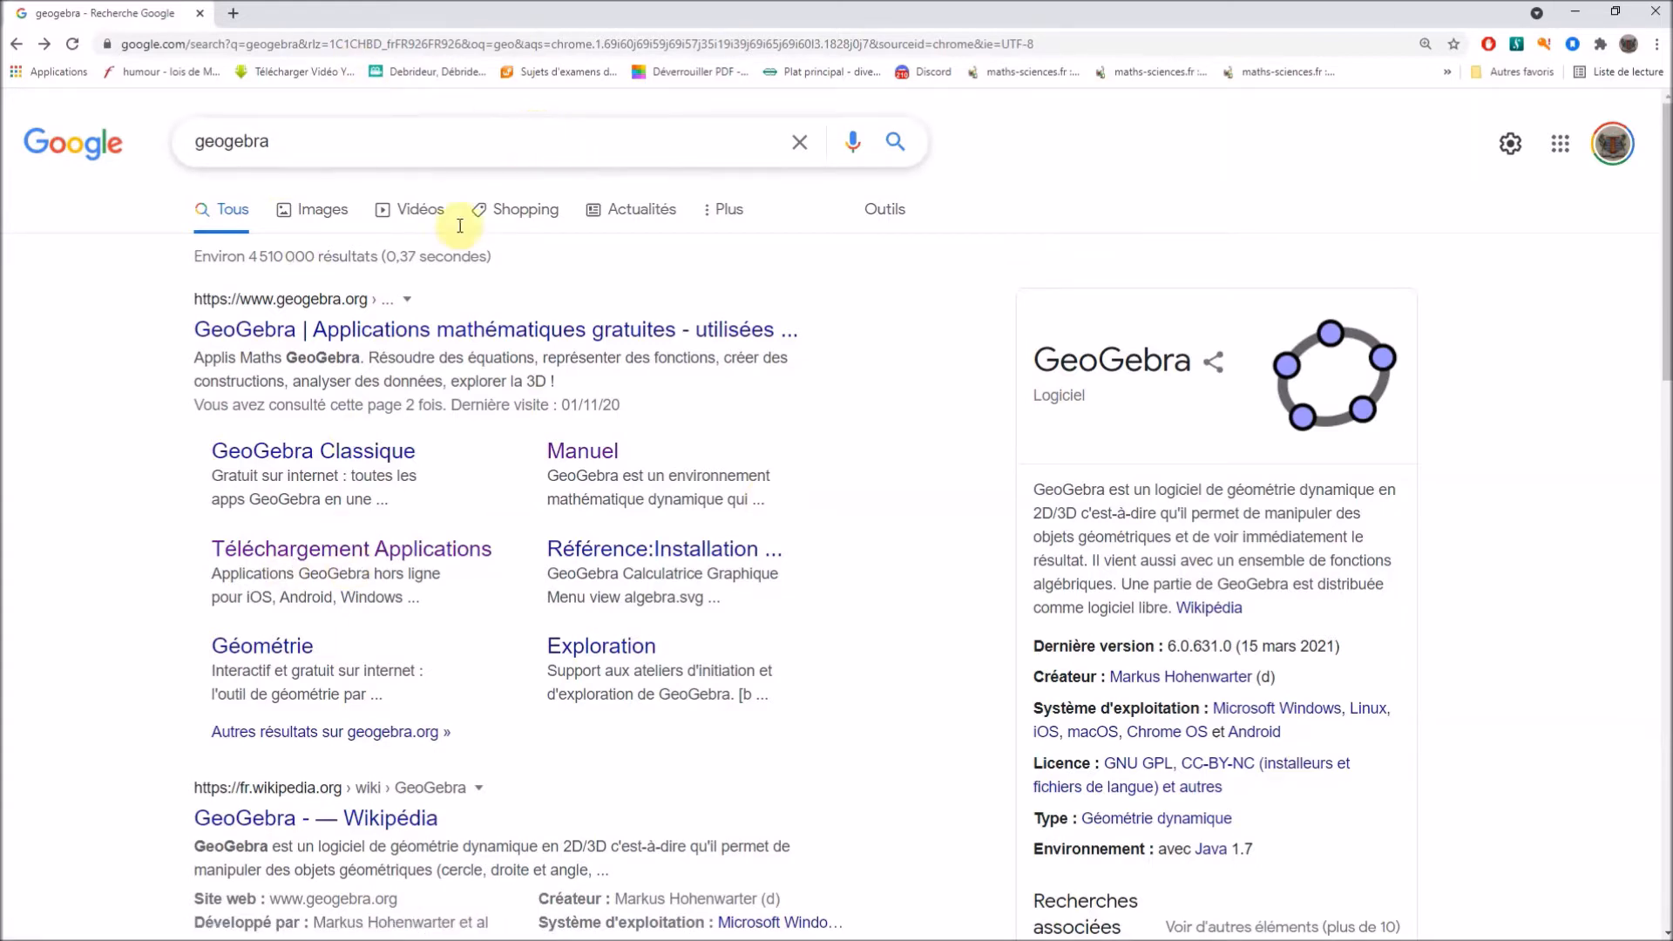
Open GeoGebra's application downloads page and launch GeoGebra Classique 6 online, dismissing the perspective chooser.
click(353, 551)
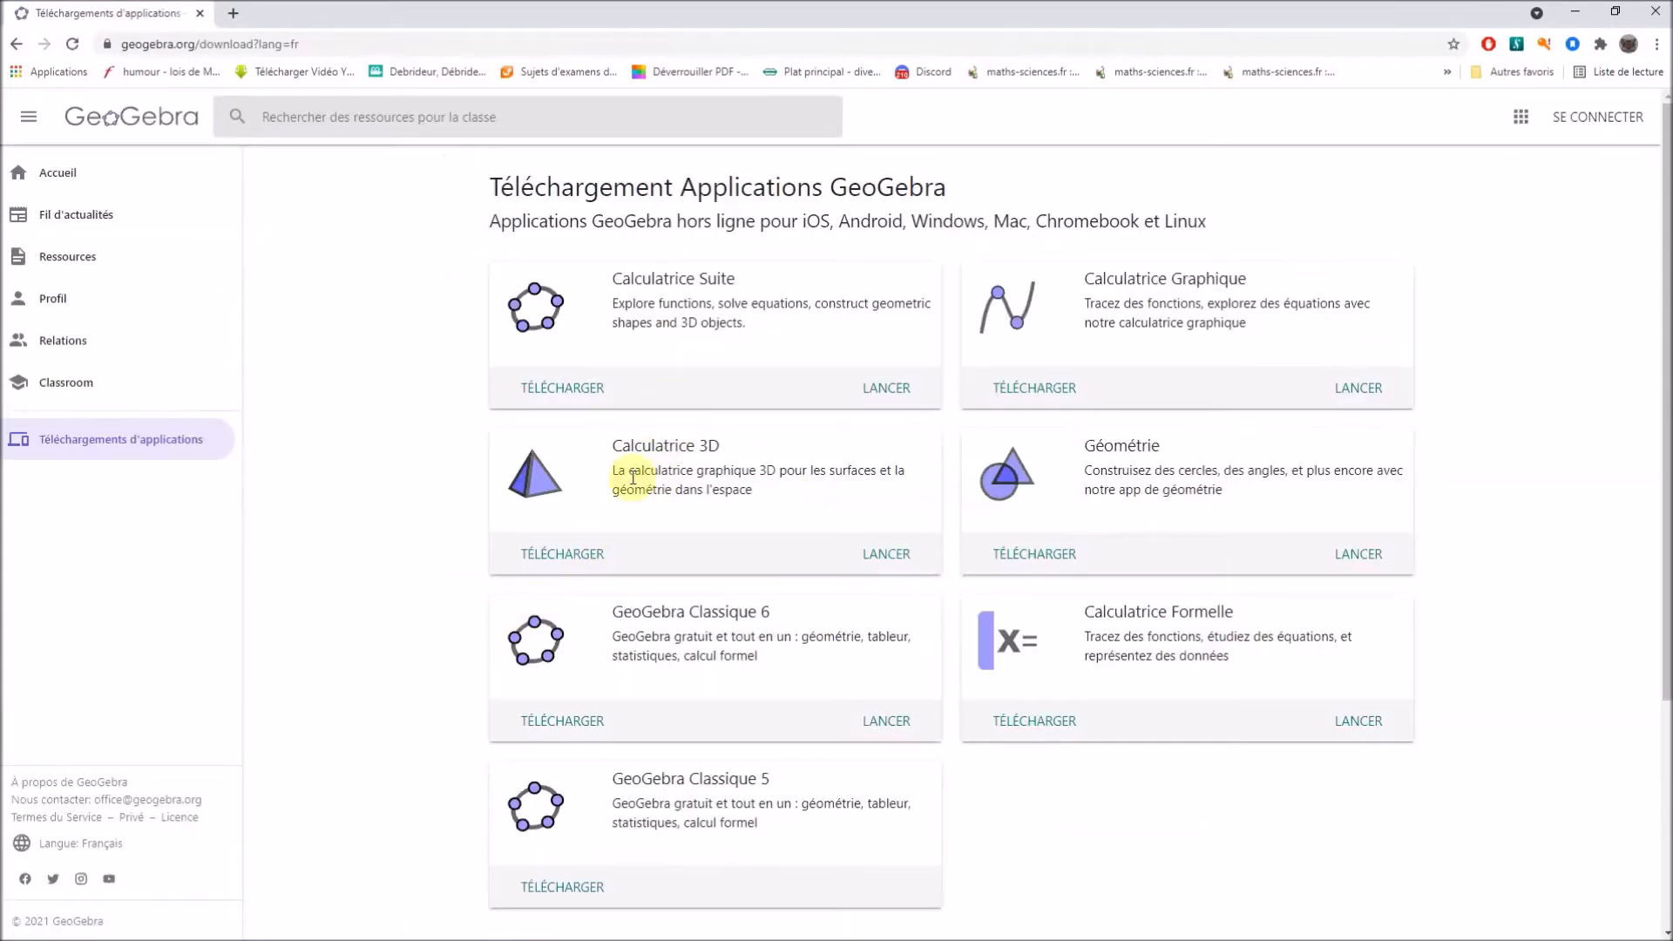
scroll(784, 571, down, 2)
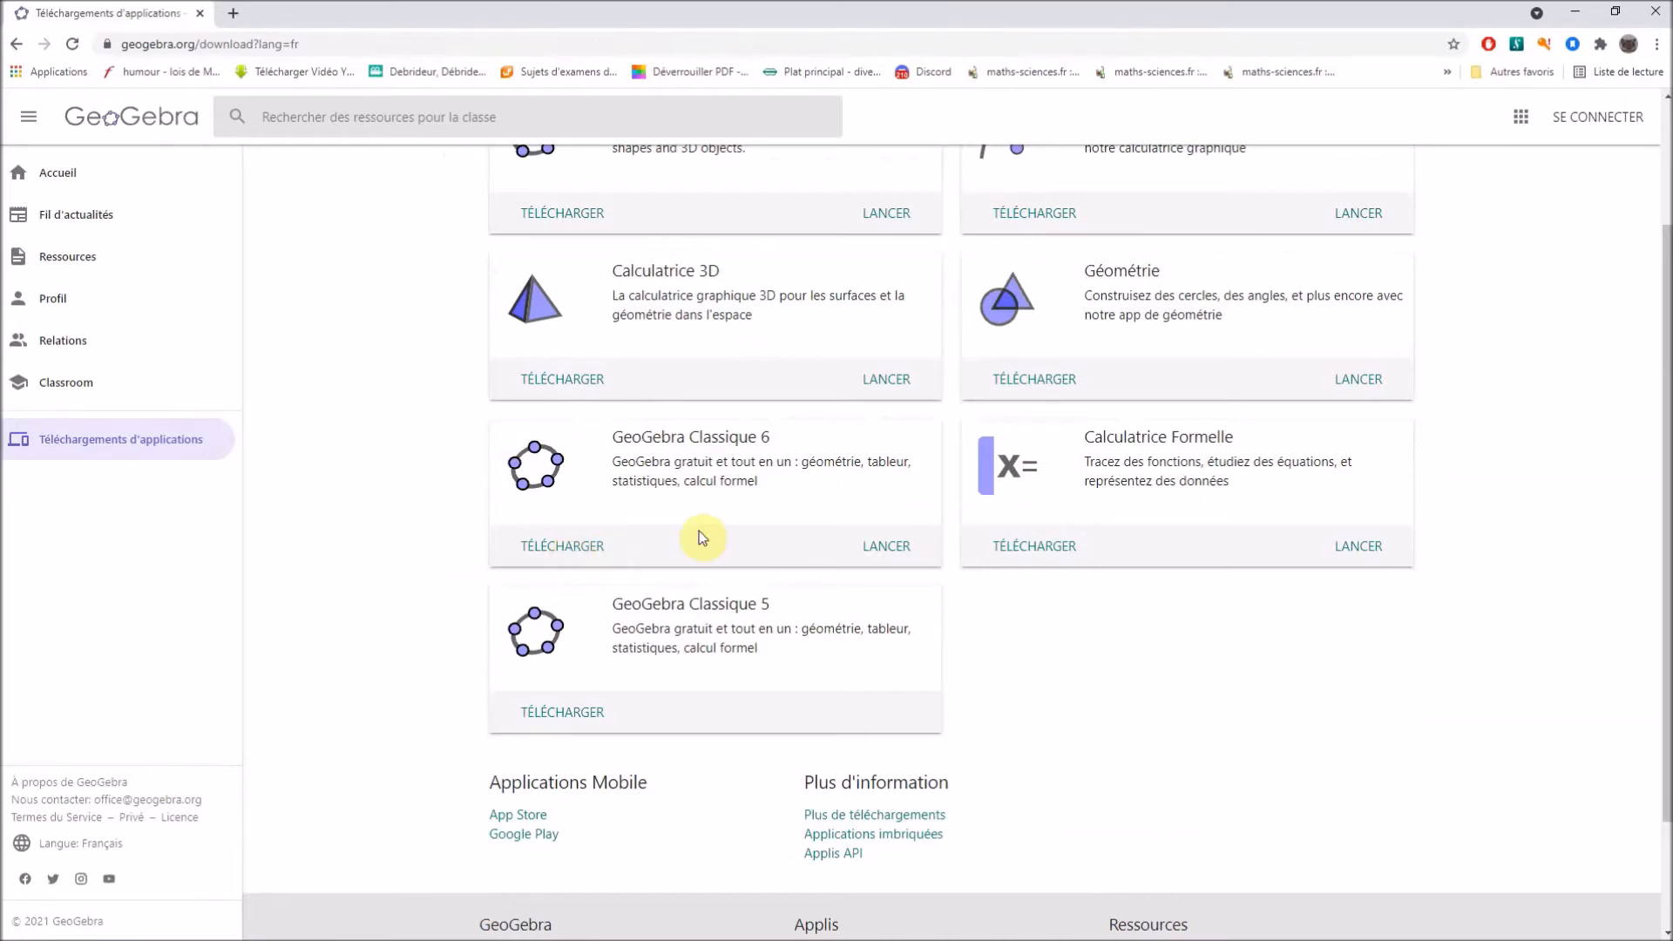
click(890, 548)
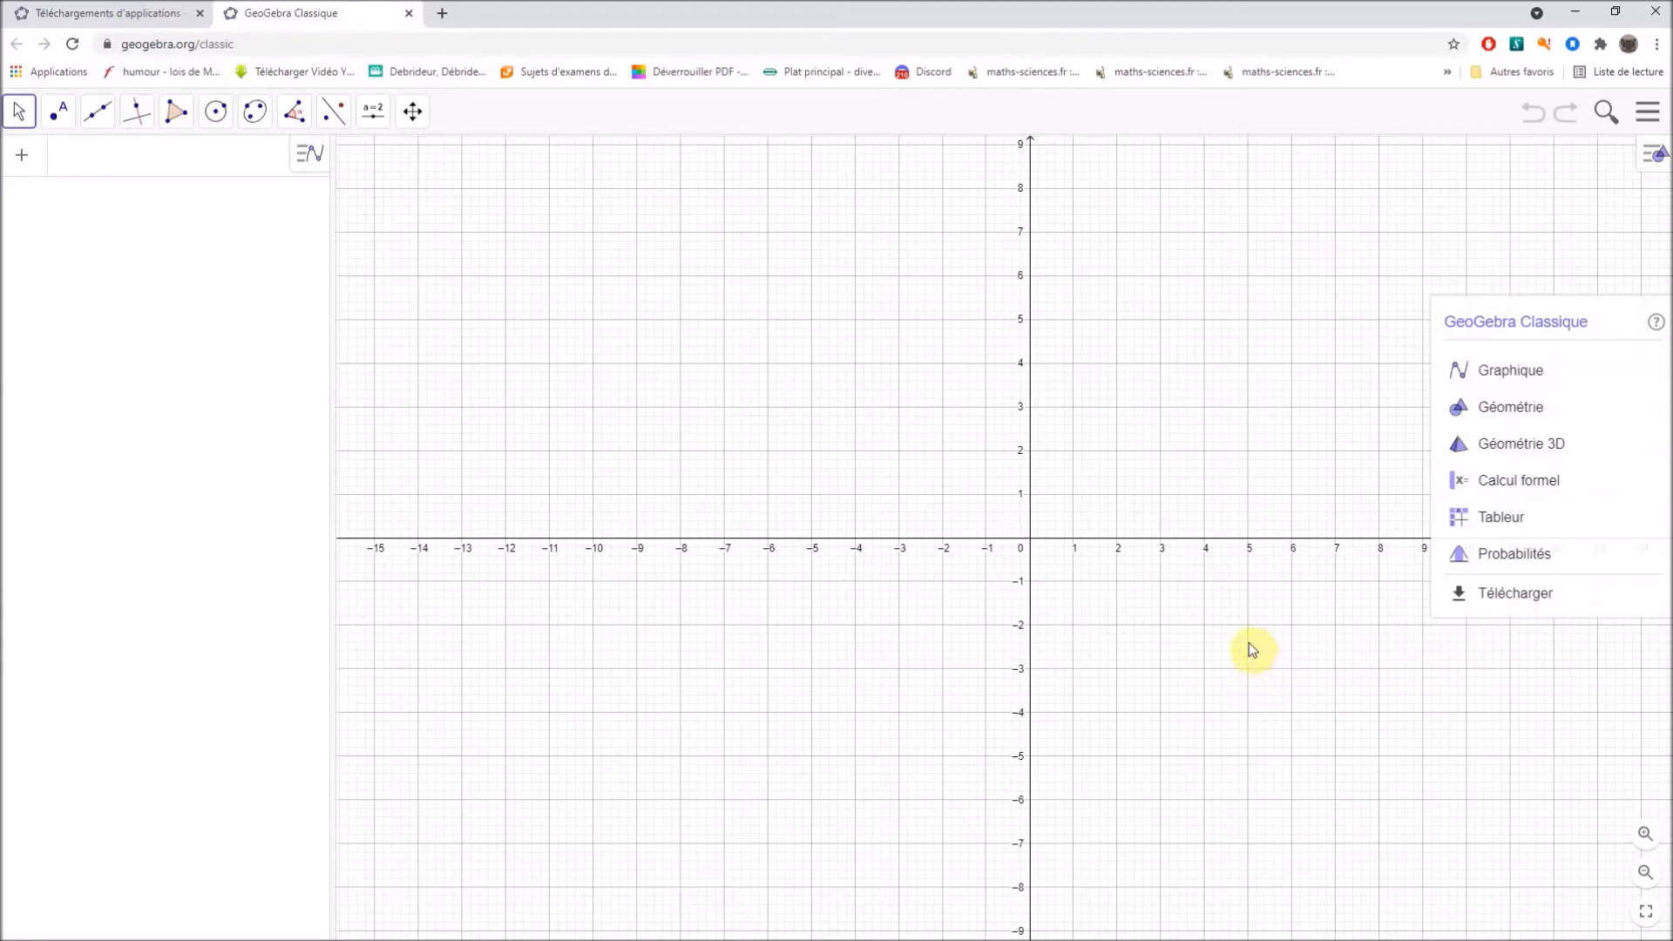
click(1286, 420)
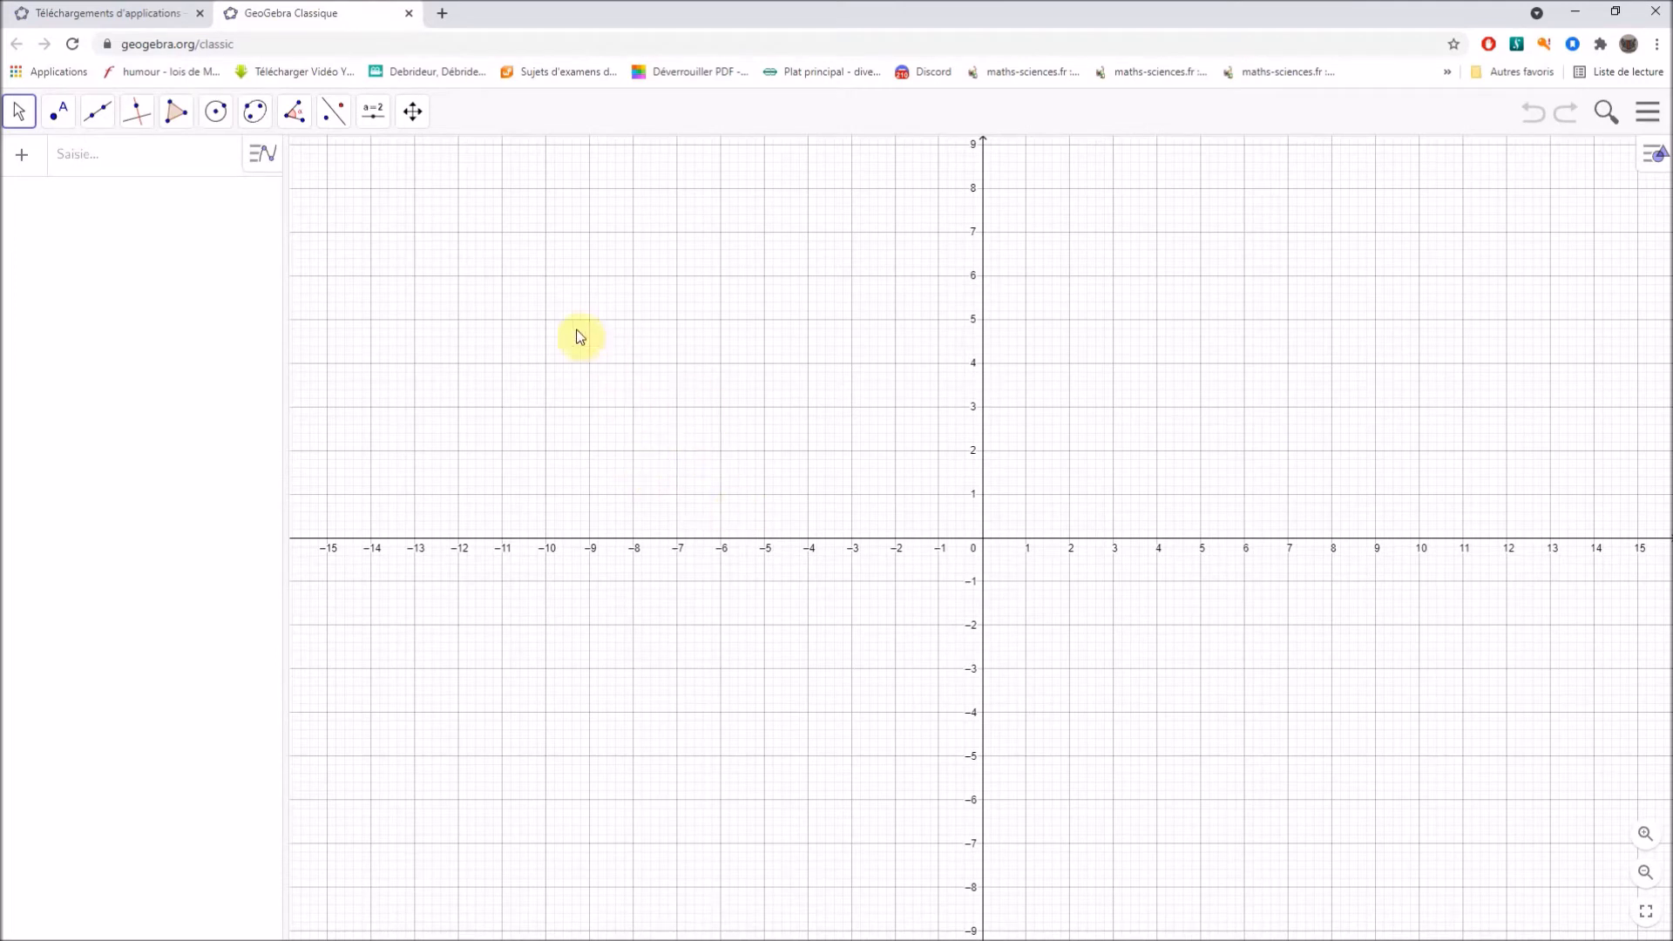
Place two free points on the graph at (-11, 6) and (7, -5).
click(105, 118)
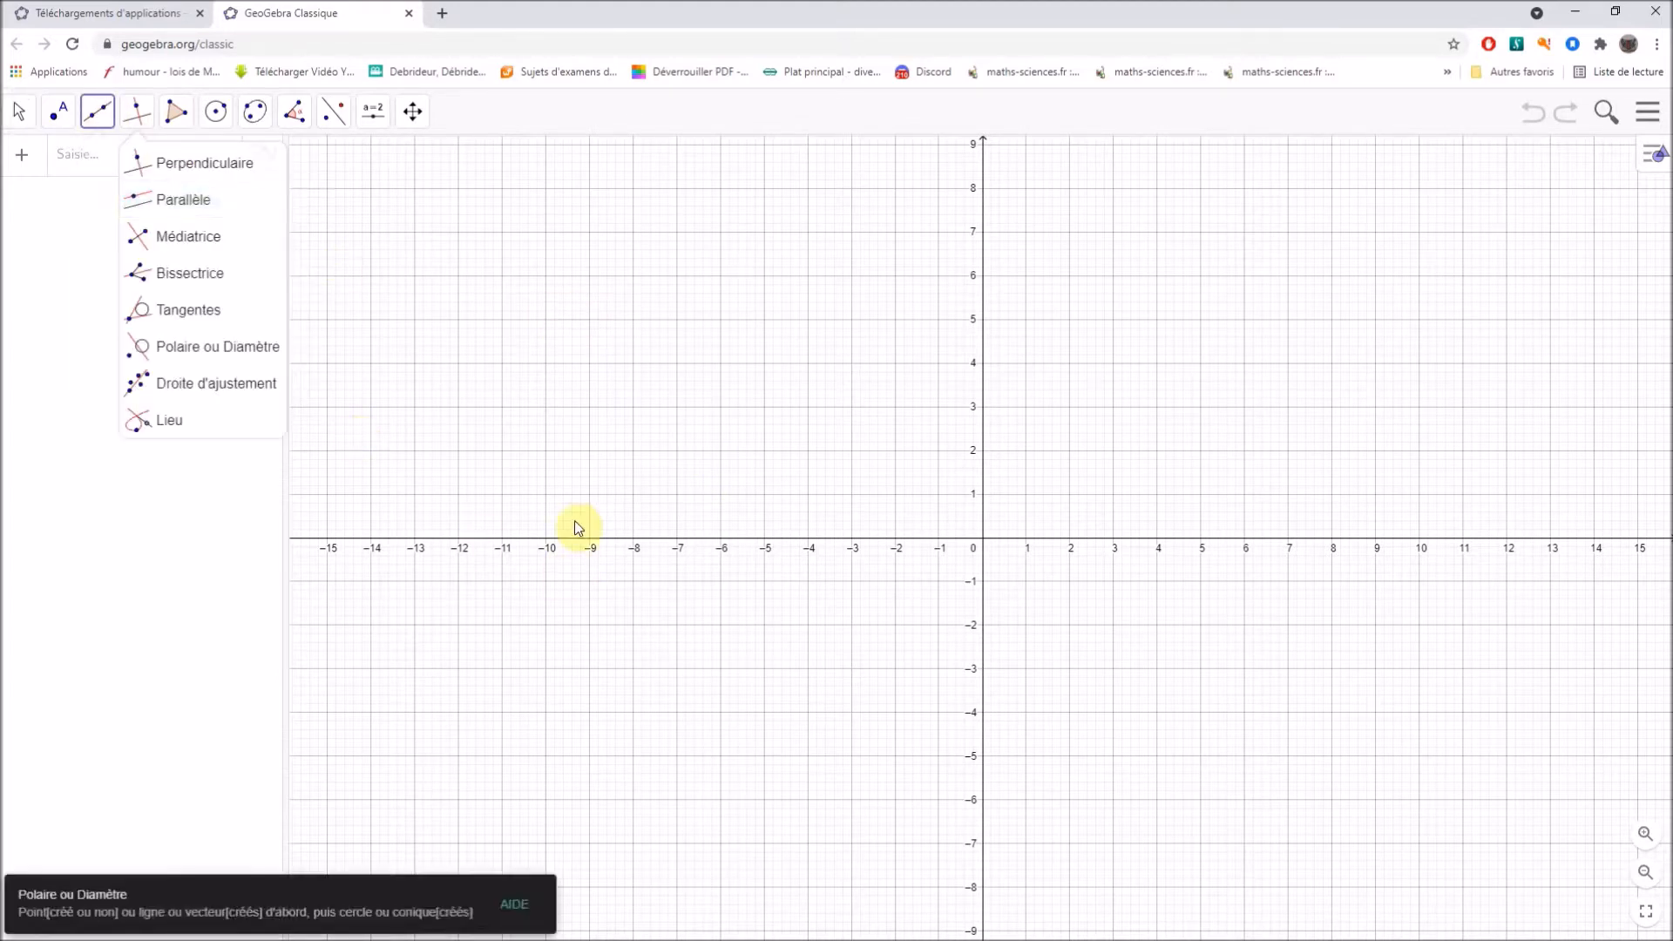
click(57, 113)
click(57, 116)
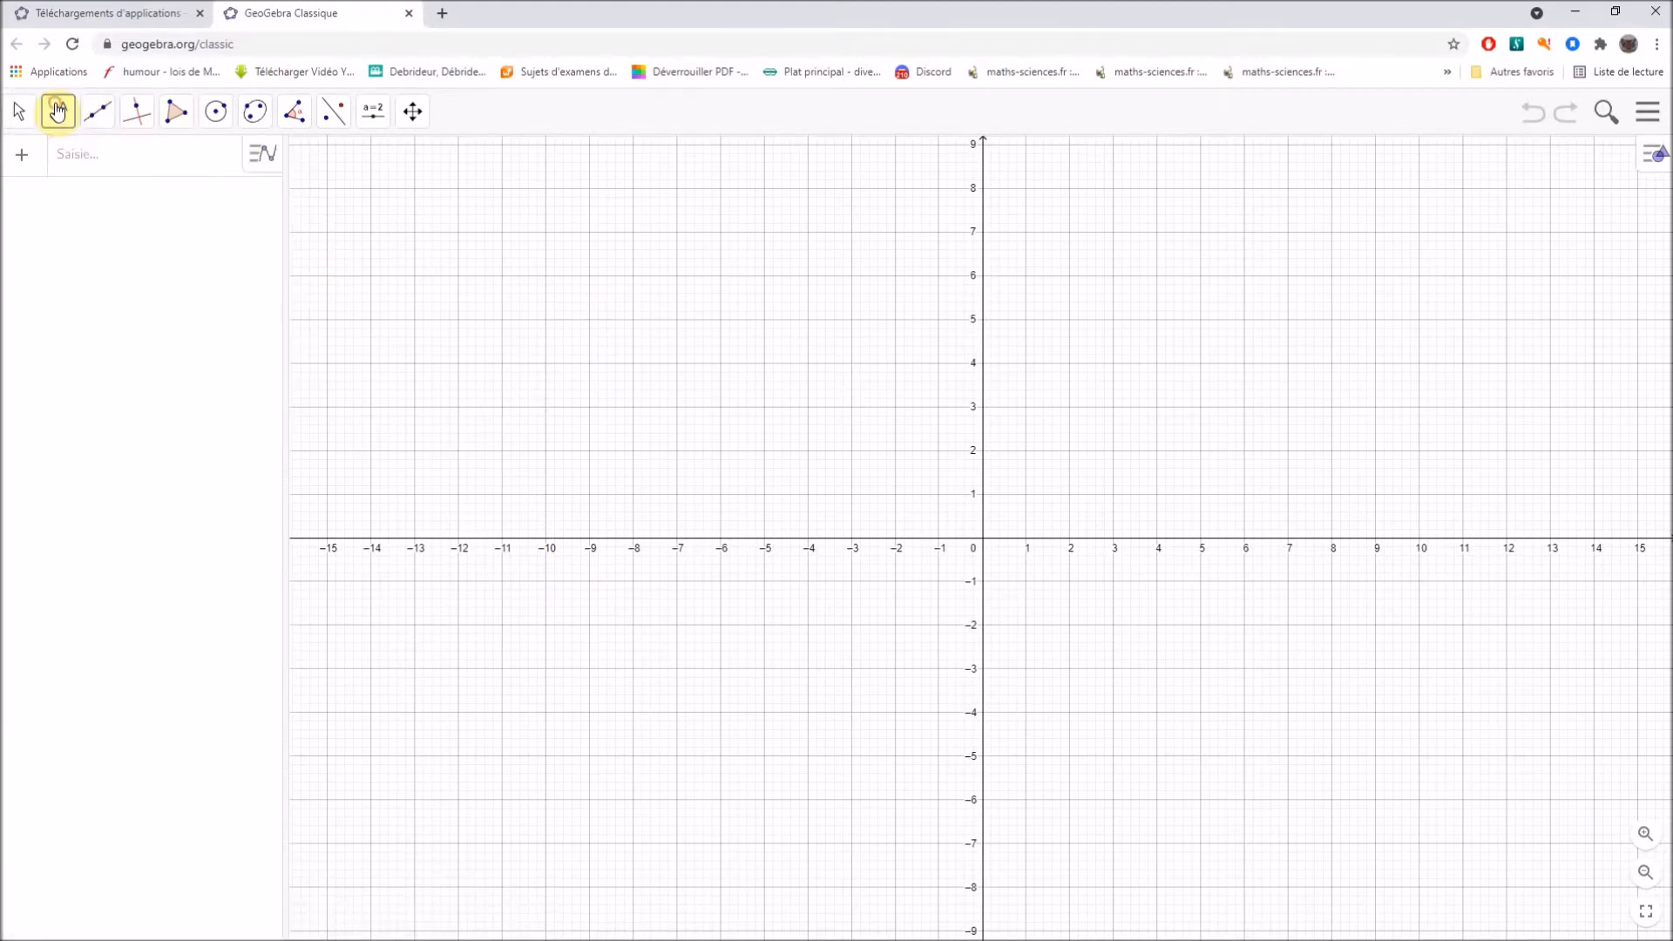
click(83, 160)
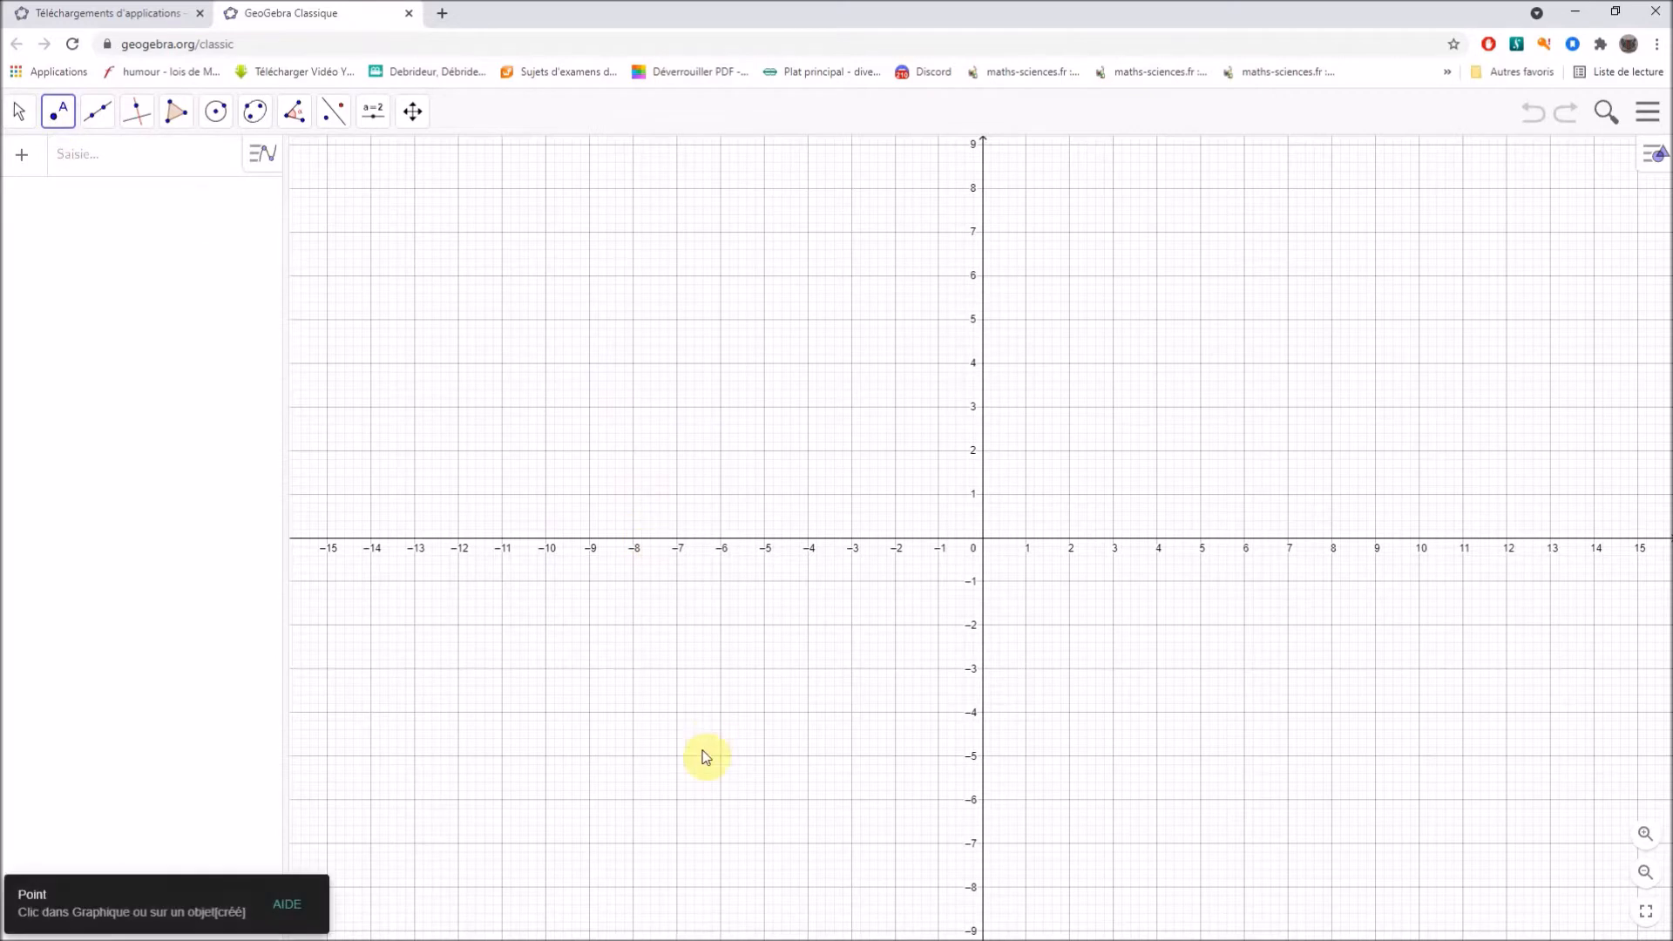
click(502, 276)
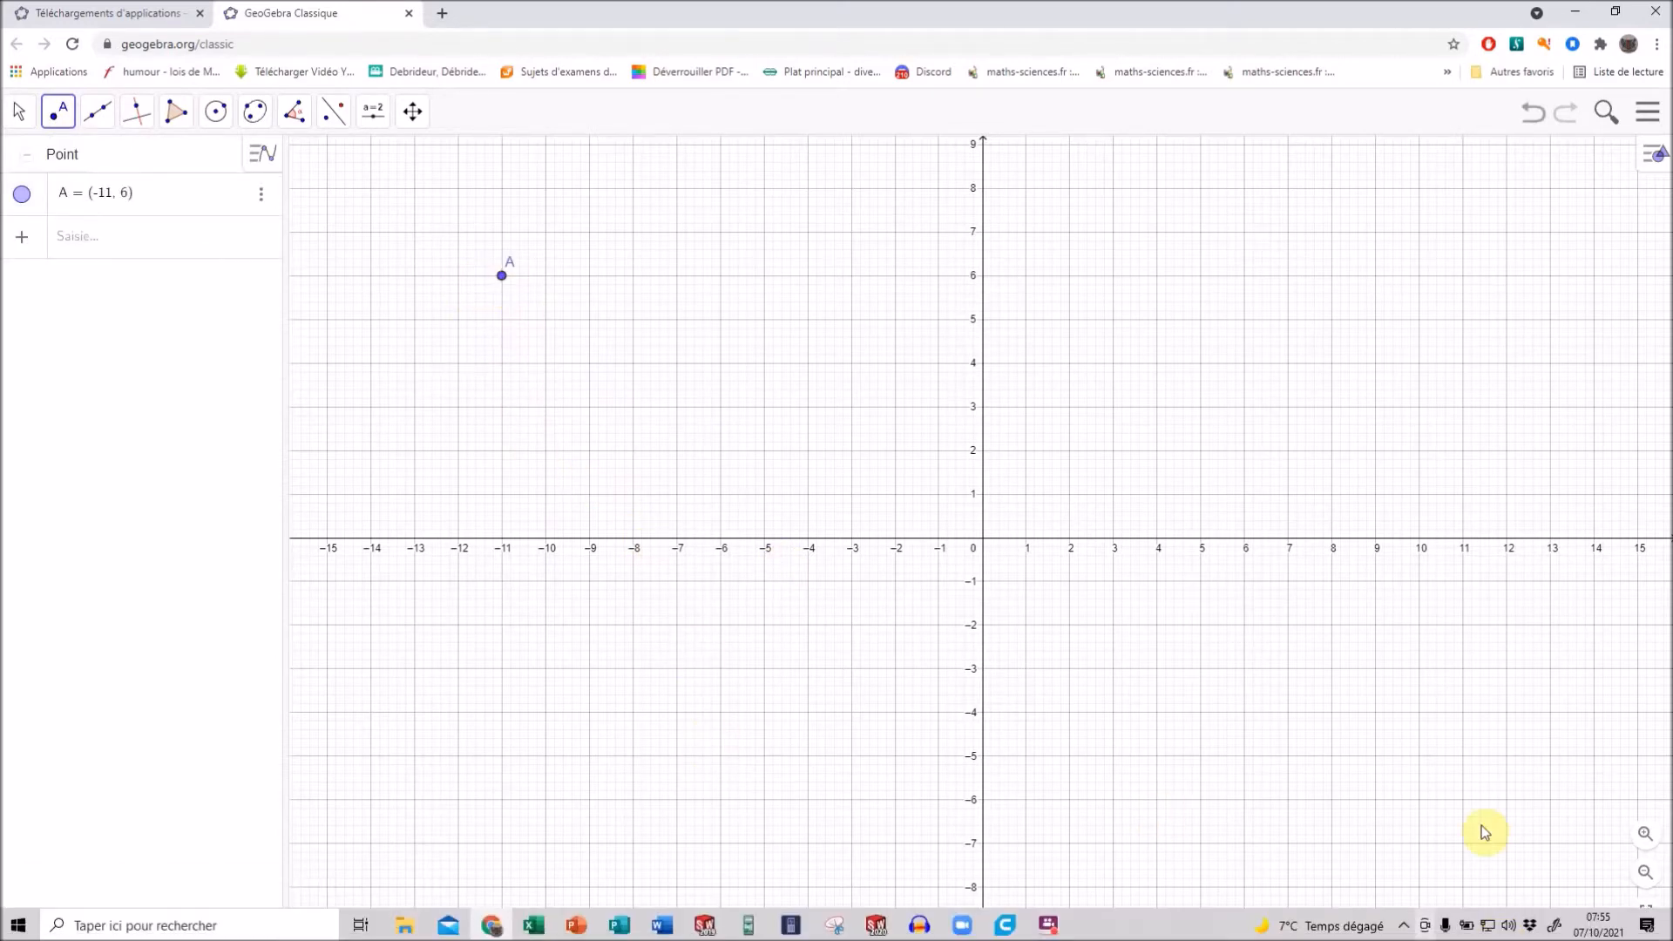
click(1289, 756)
Draw a straight line through points A and B.
click(97, 111)
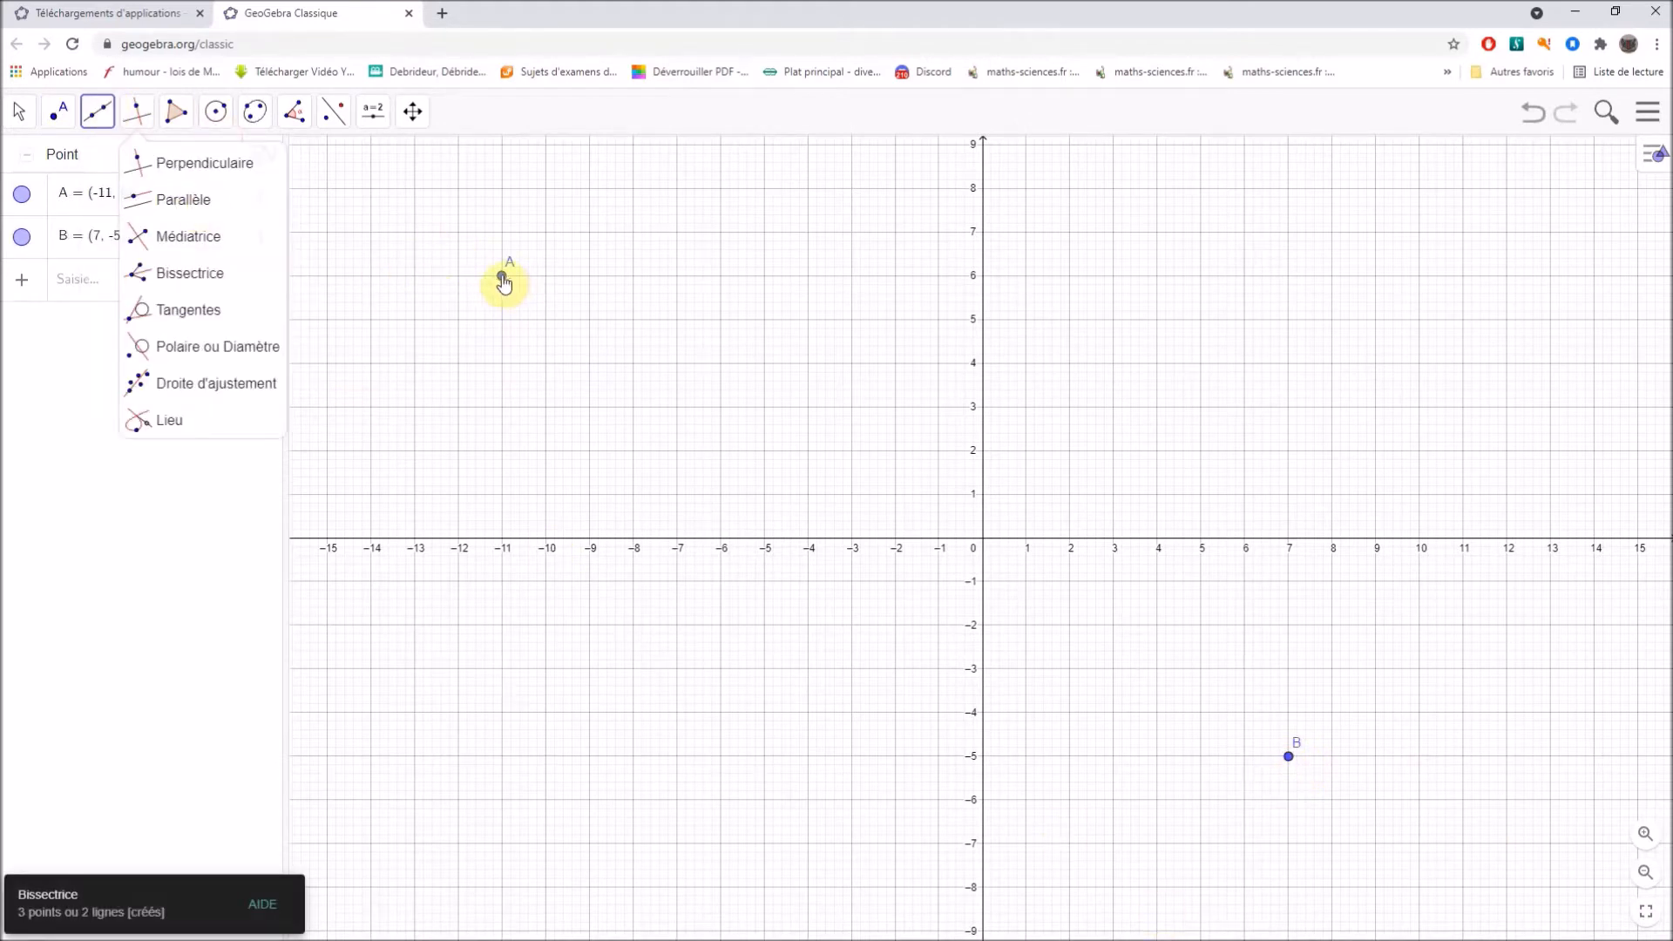
click(503, 279)
click(1288, 759)
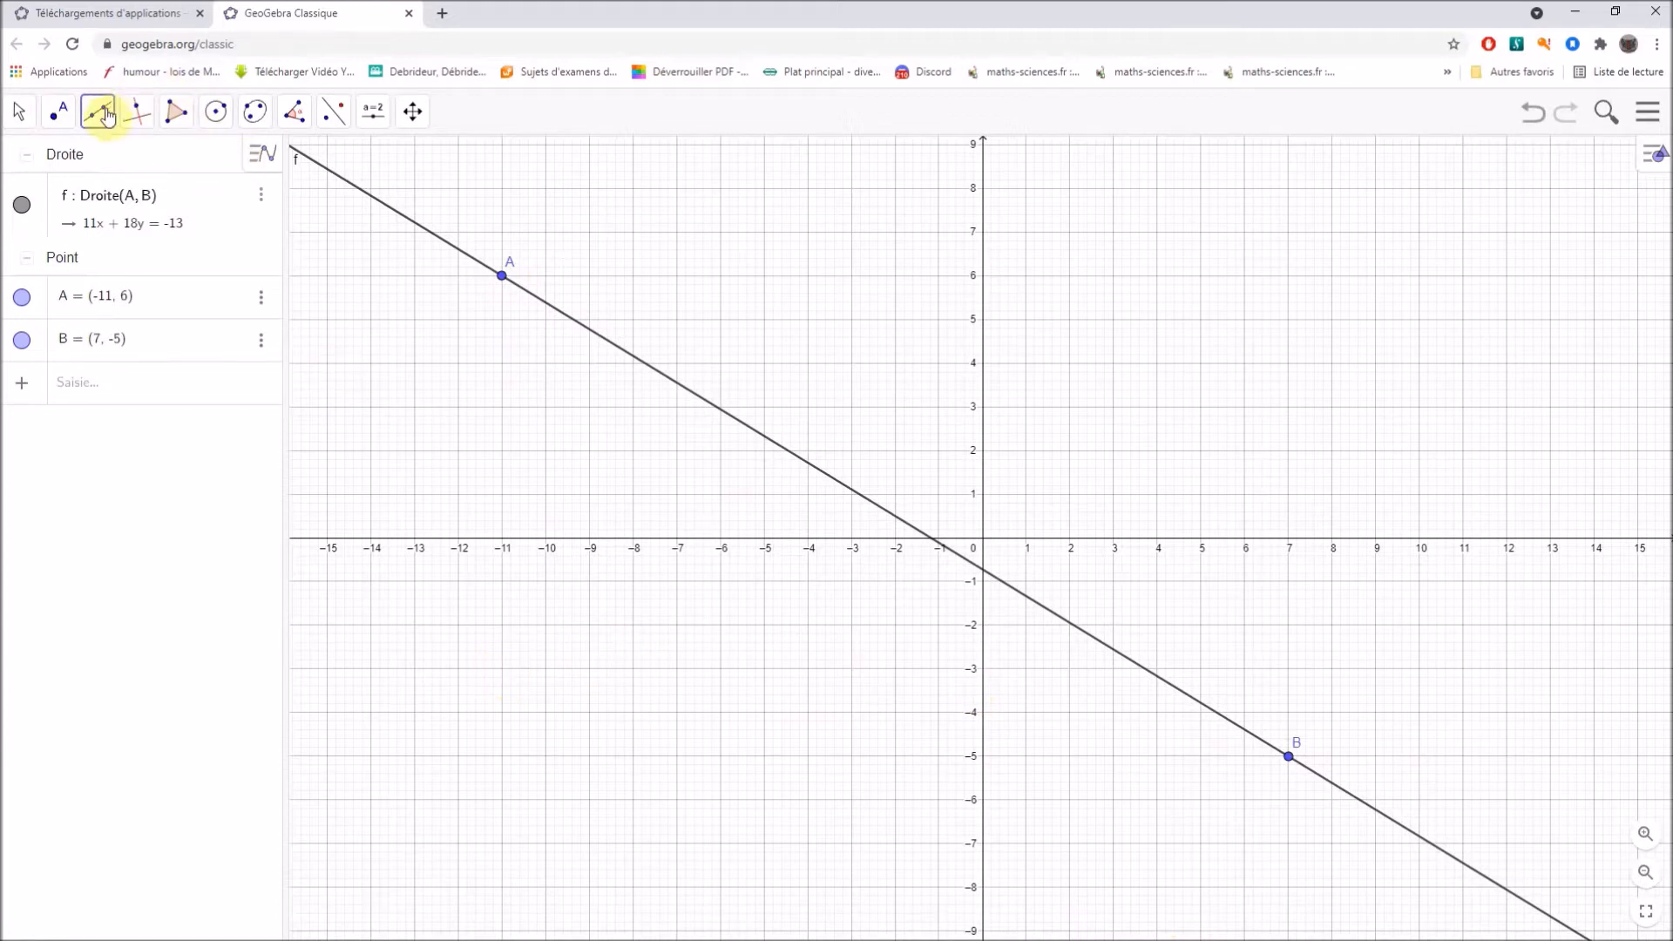
Draw a second straight line through new points at (-9, -4) and (6, 6).
click(590, 713)
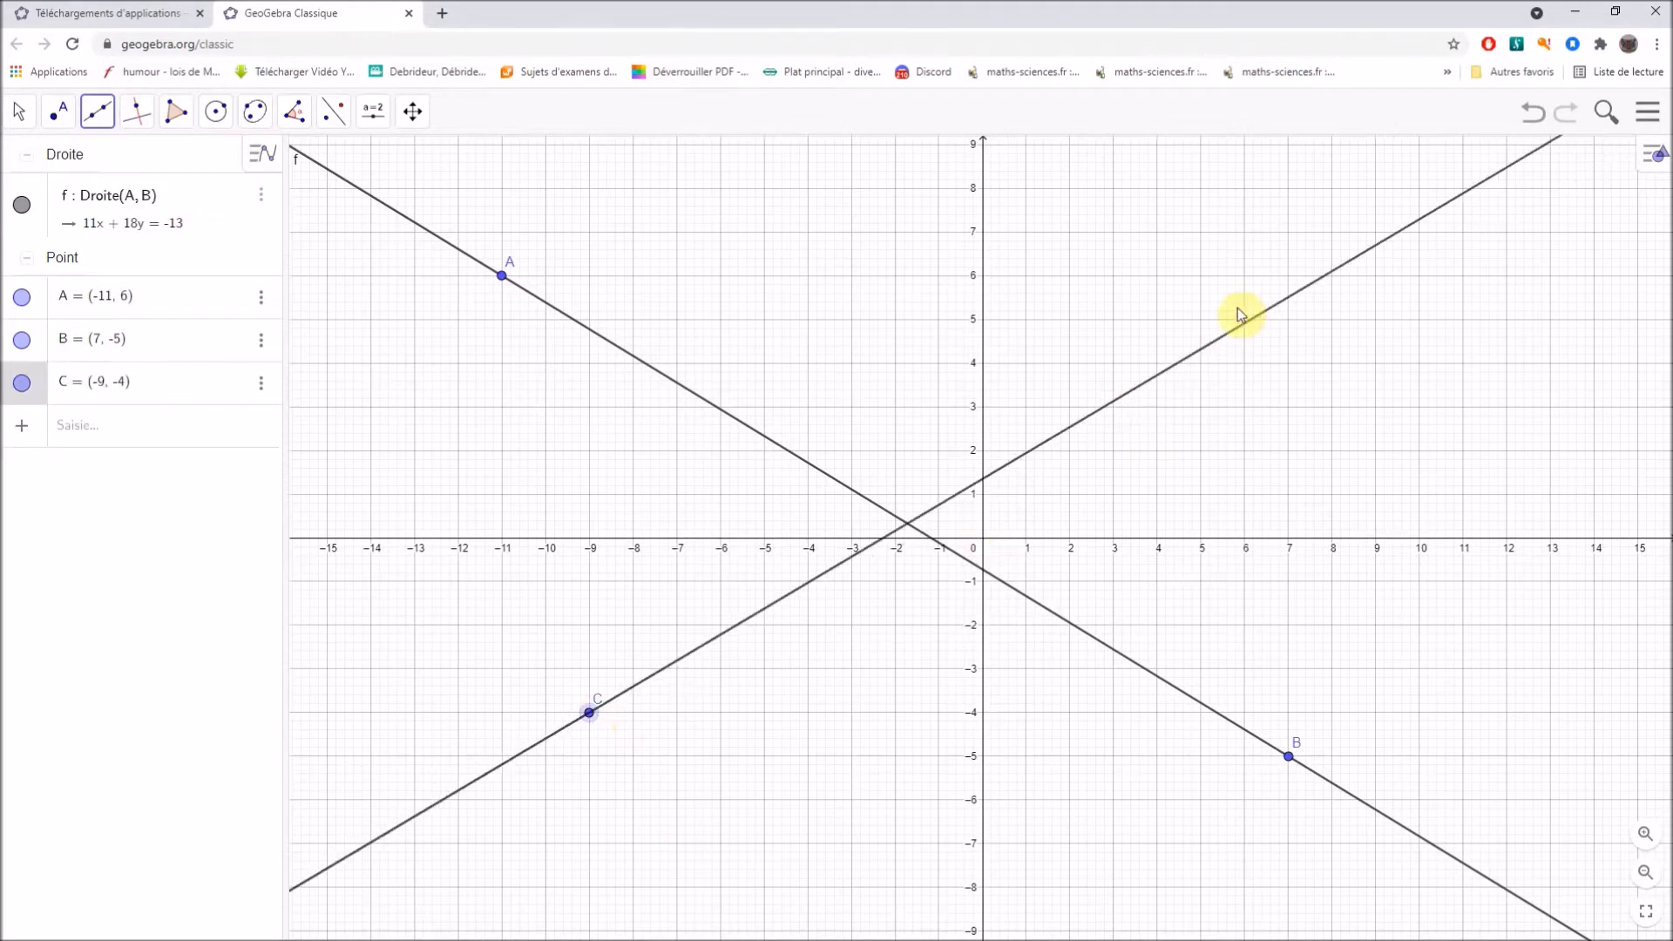
click(1245, 275)
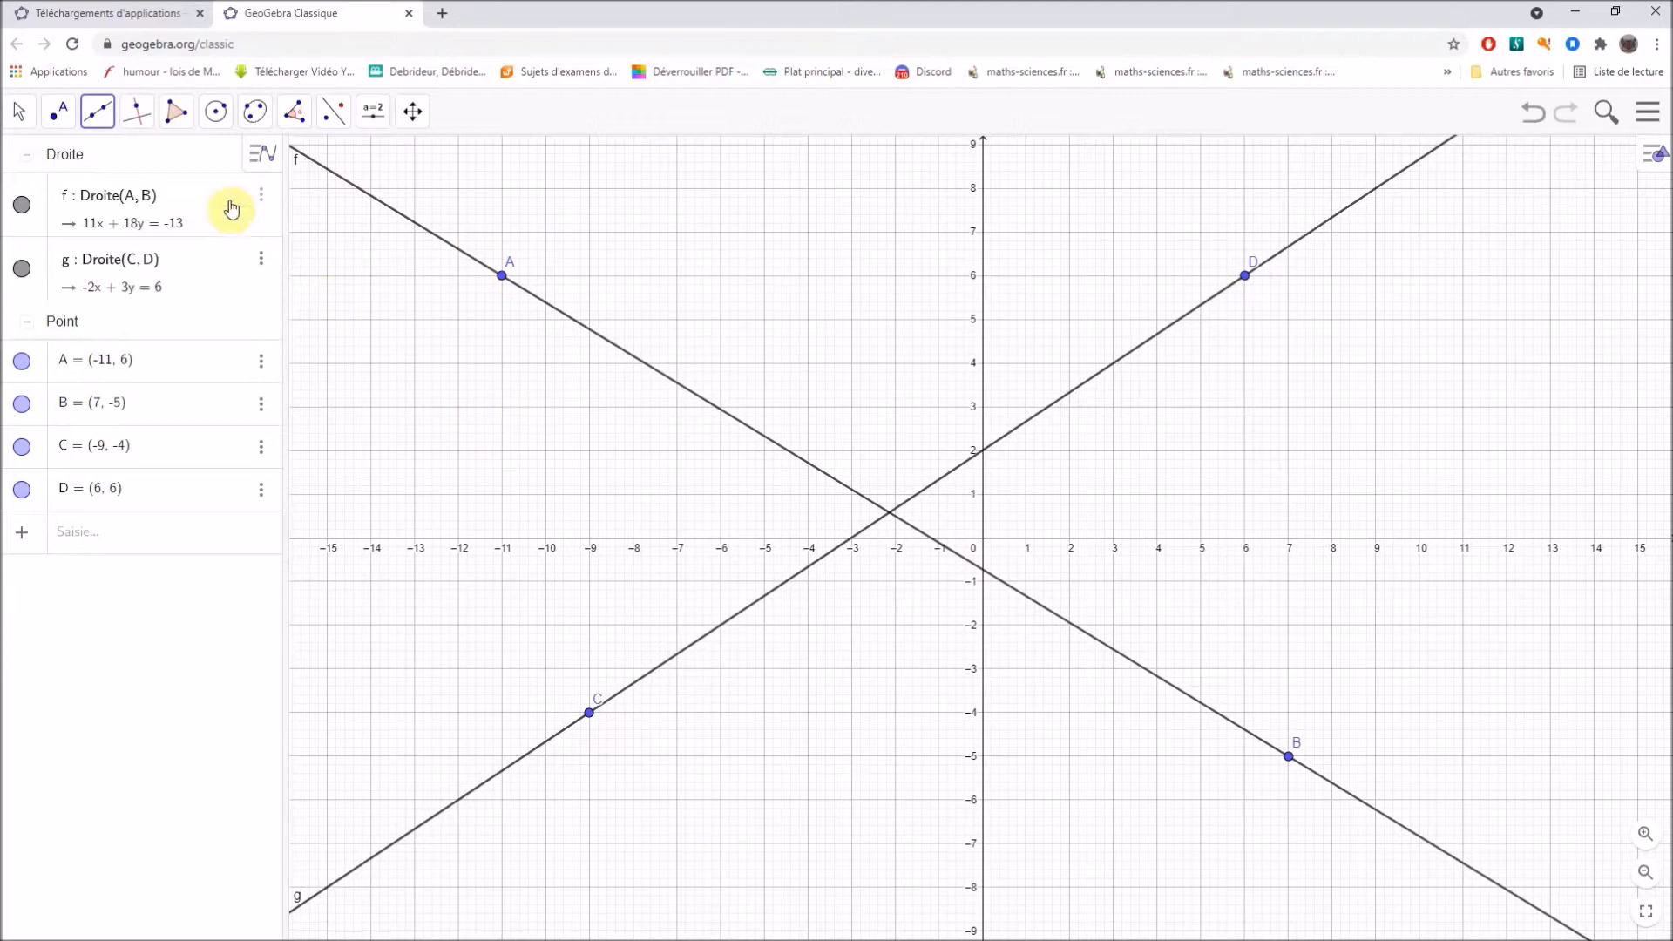
key(Escape)
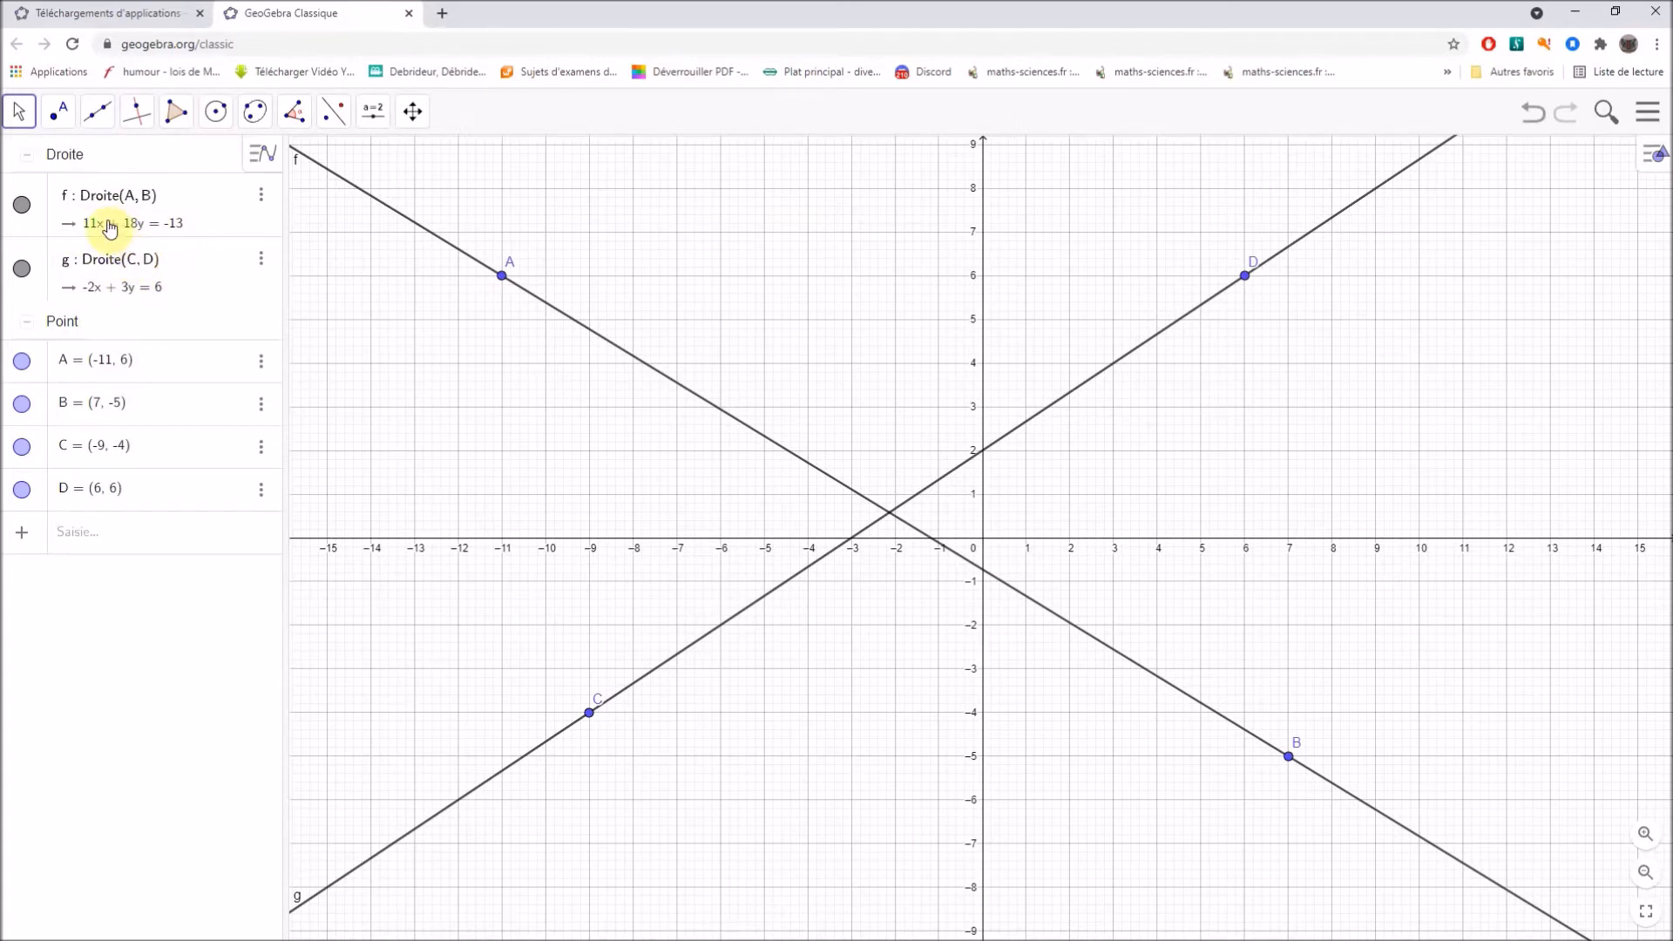
Display the equations of both lines, AB and CD, in the form y = a x + b.
click(261, 201)
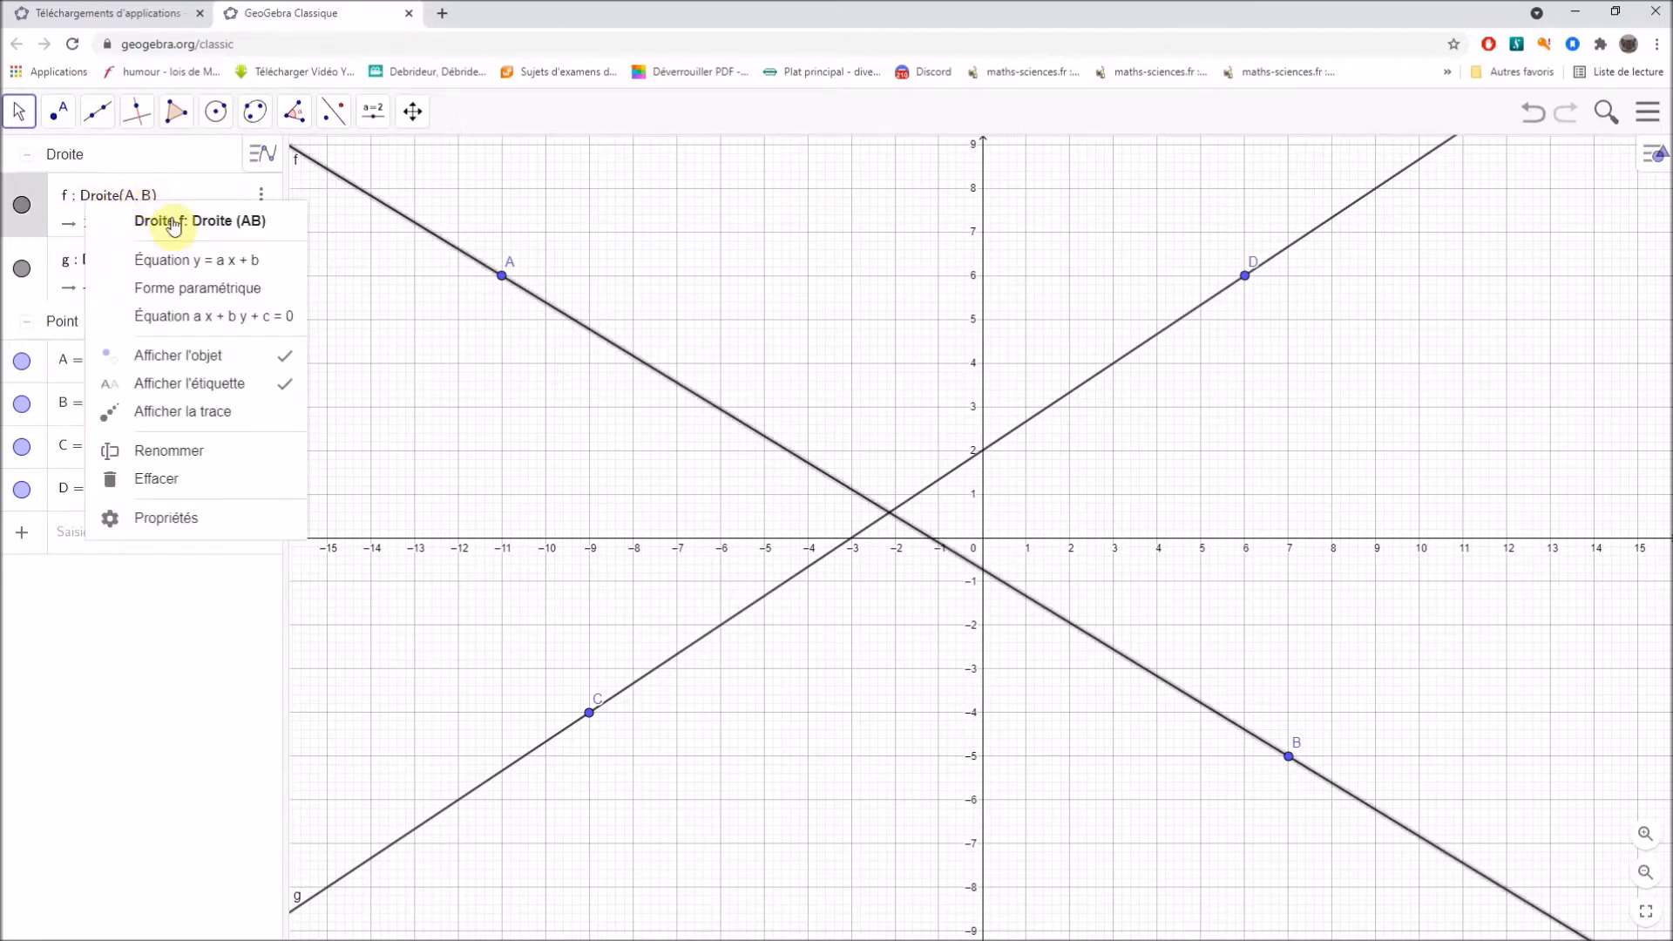
click(218, 264)
click(220, 264)
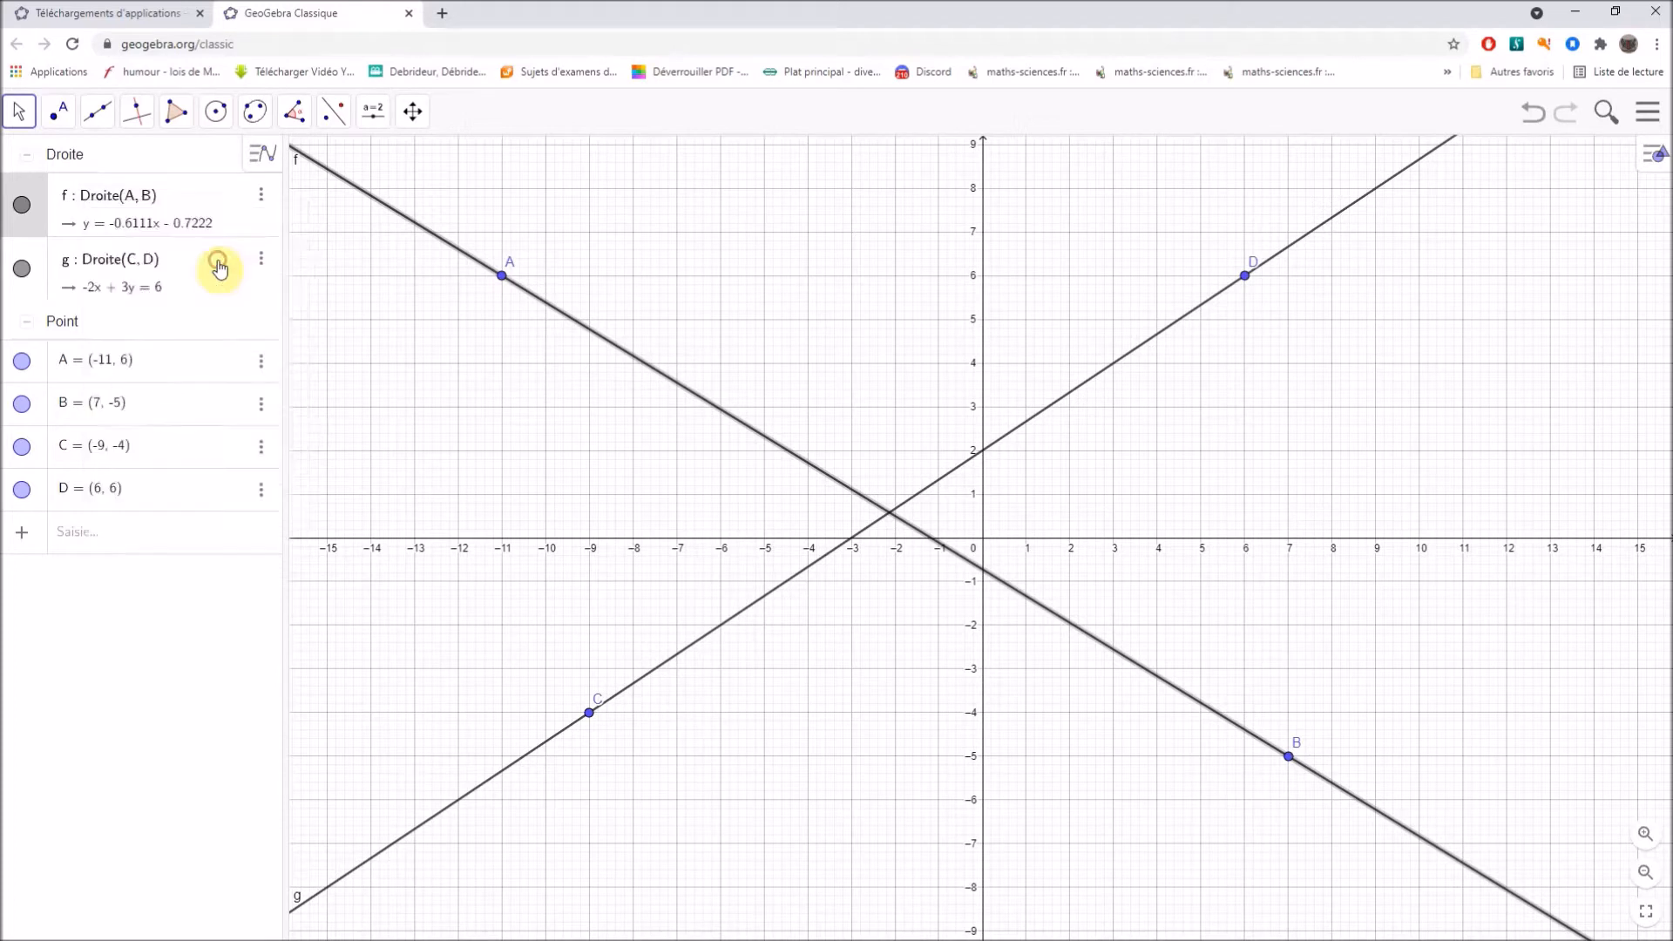
right_click(136, 300)
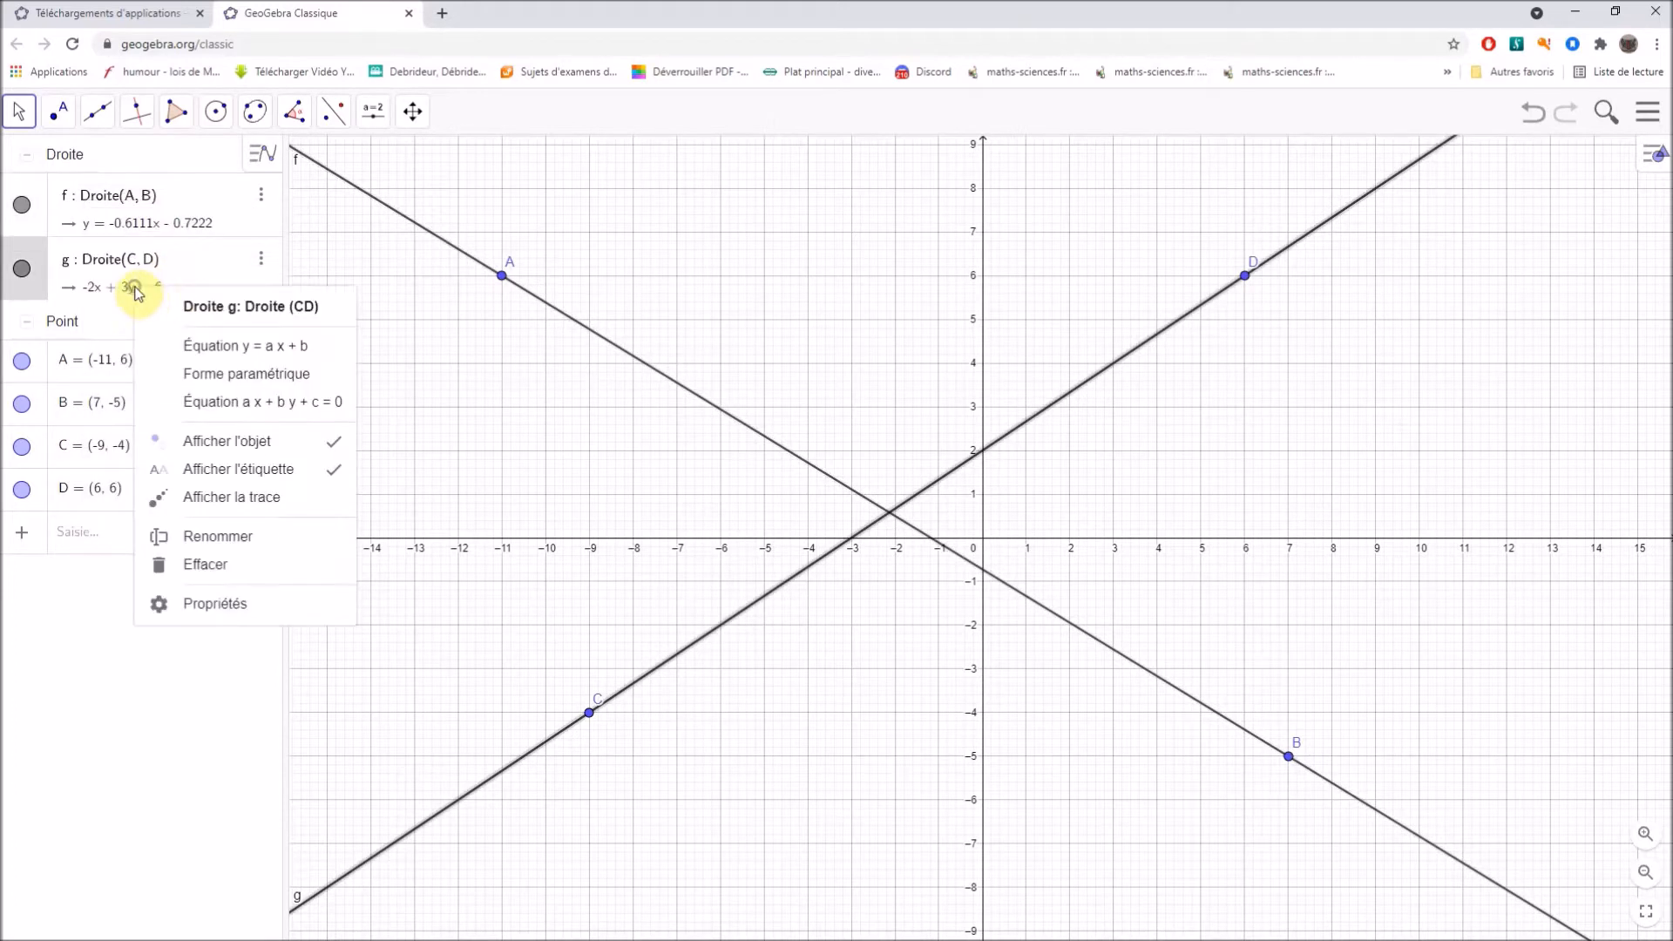
click(218, 347)
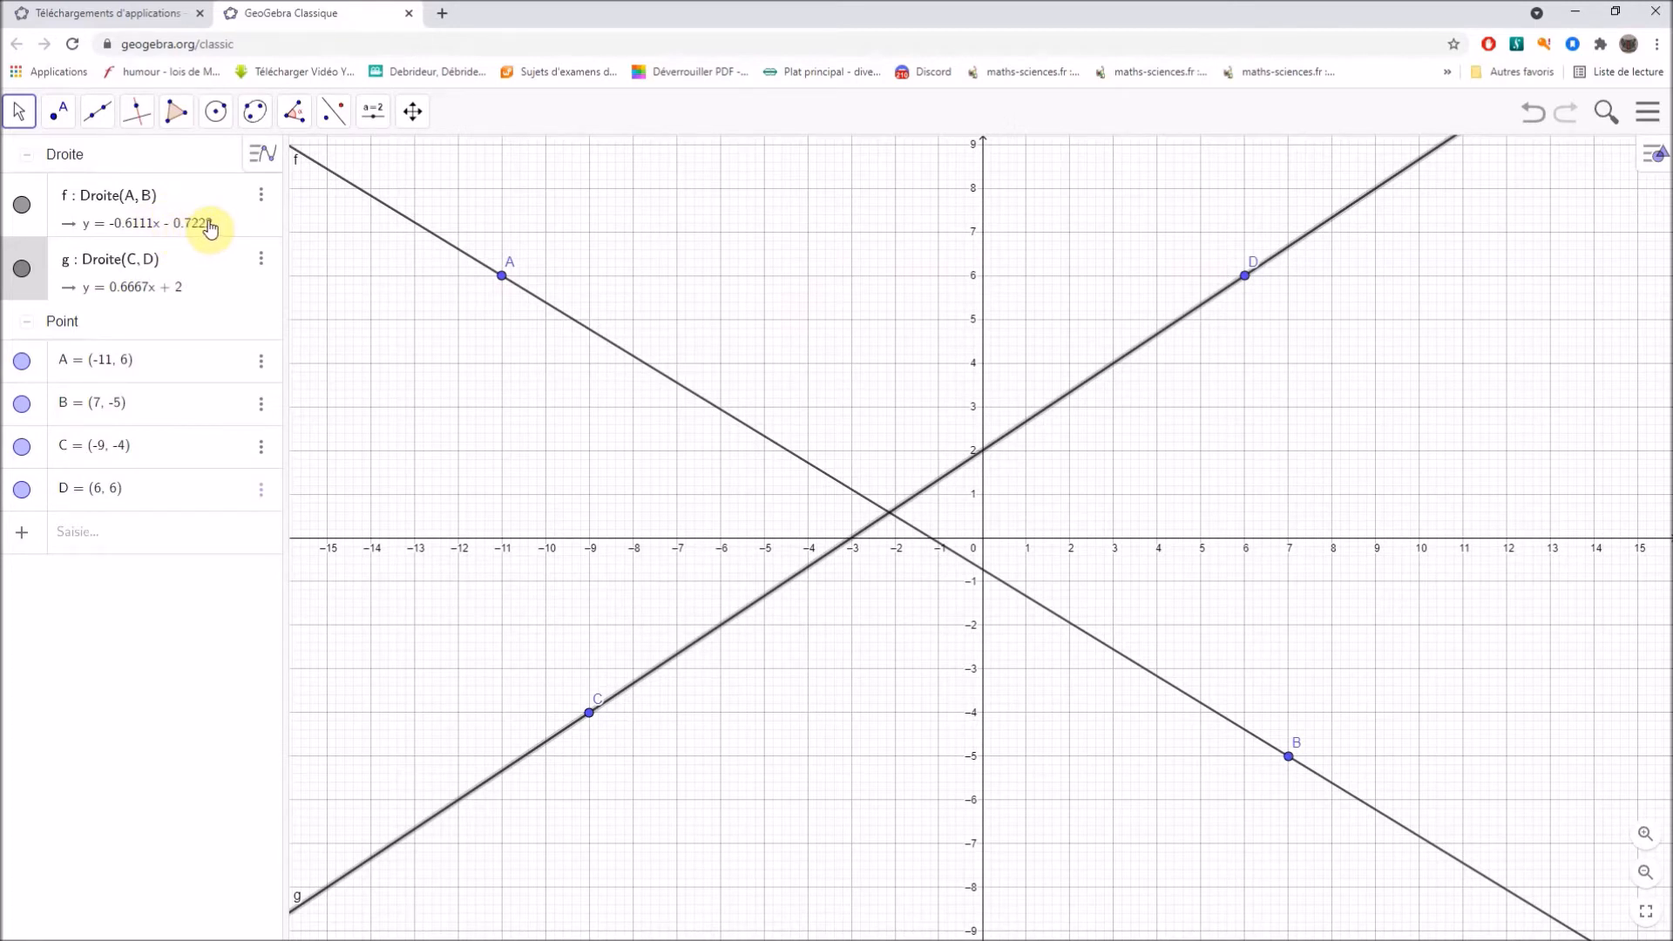
Create the intersection points of lines AB and CD with the y-axis.
click(67, 125)
click(103, 271)
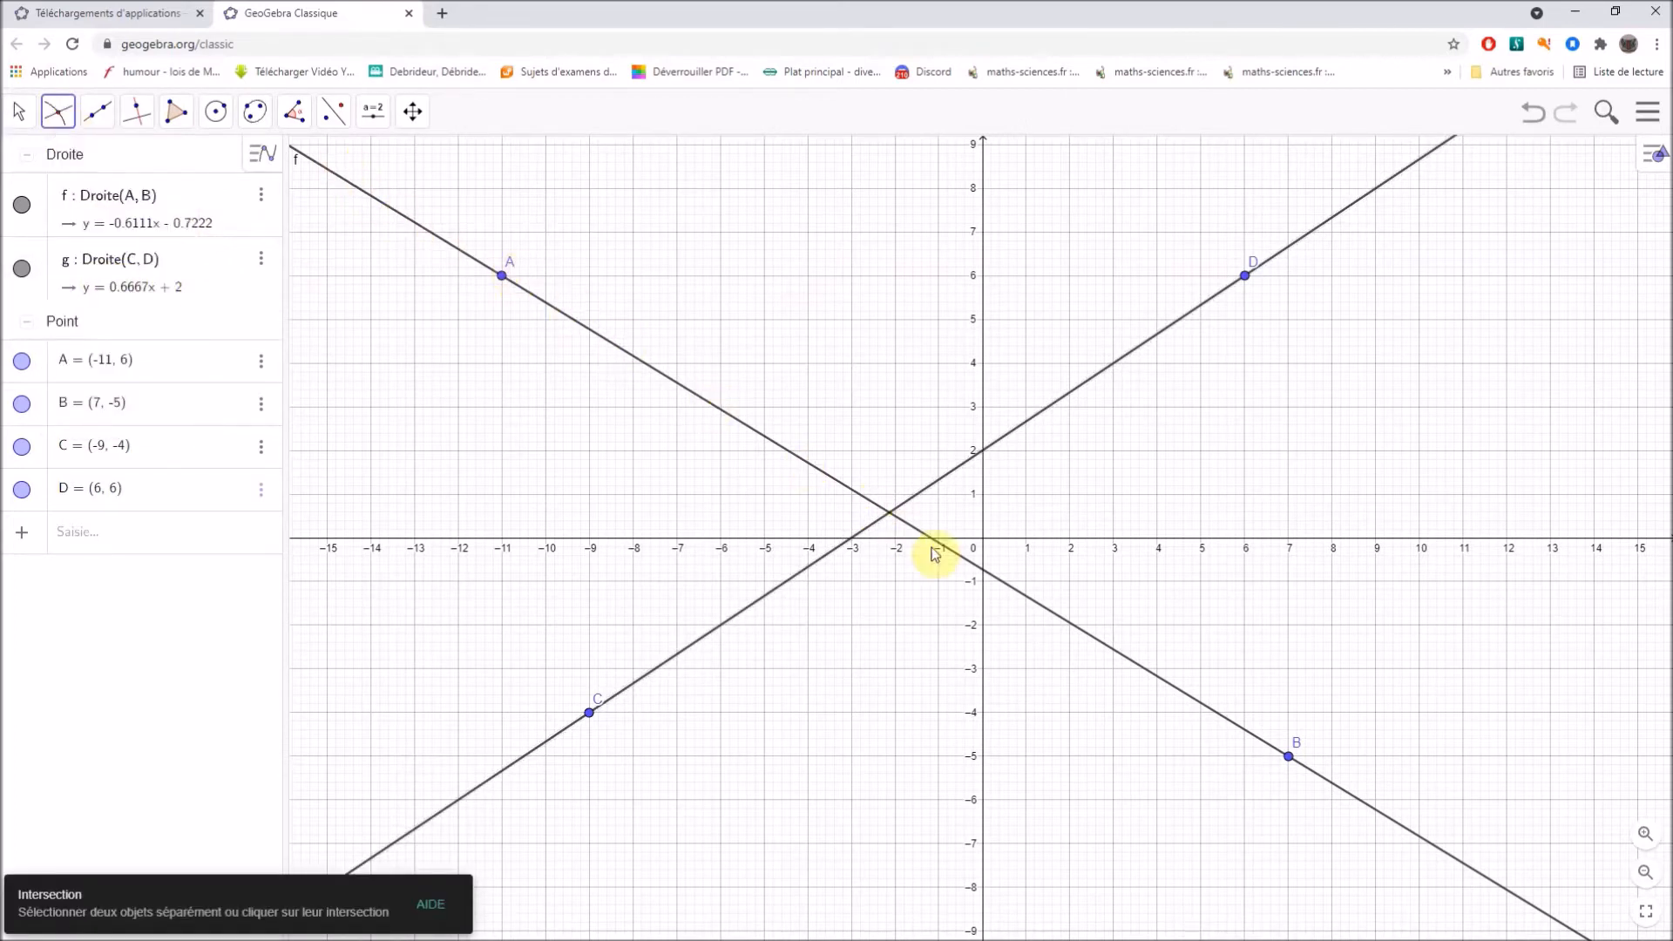
click(981, 571)
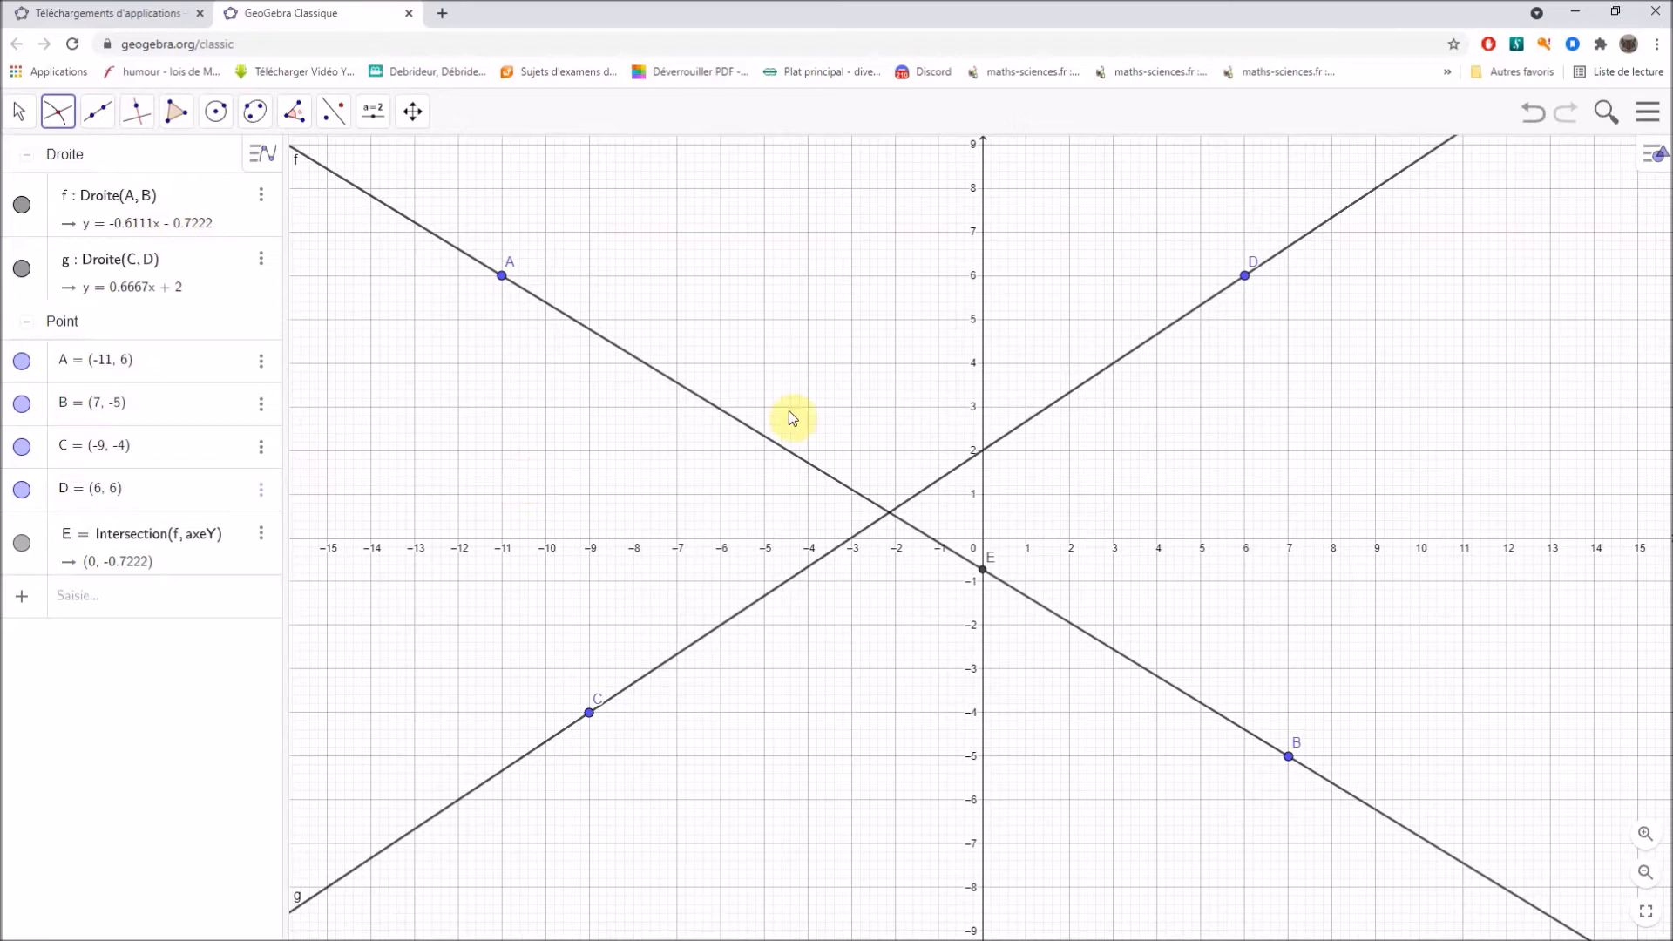
click(981, 453)
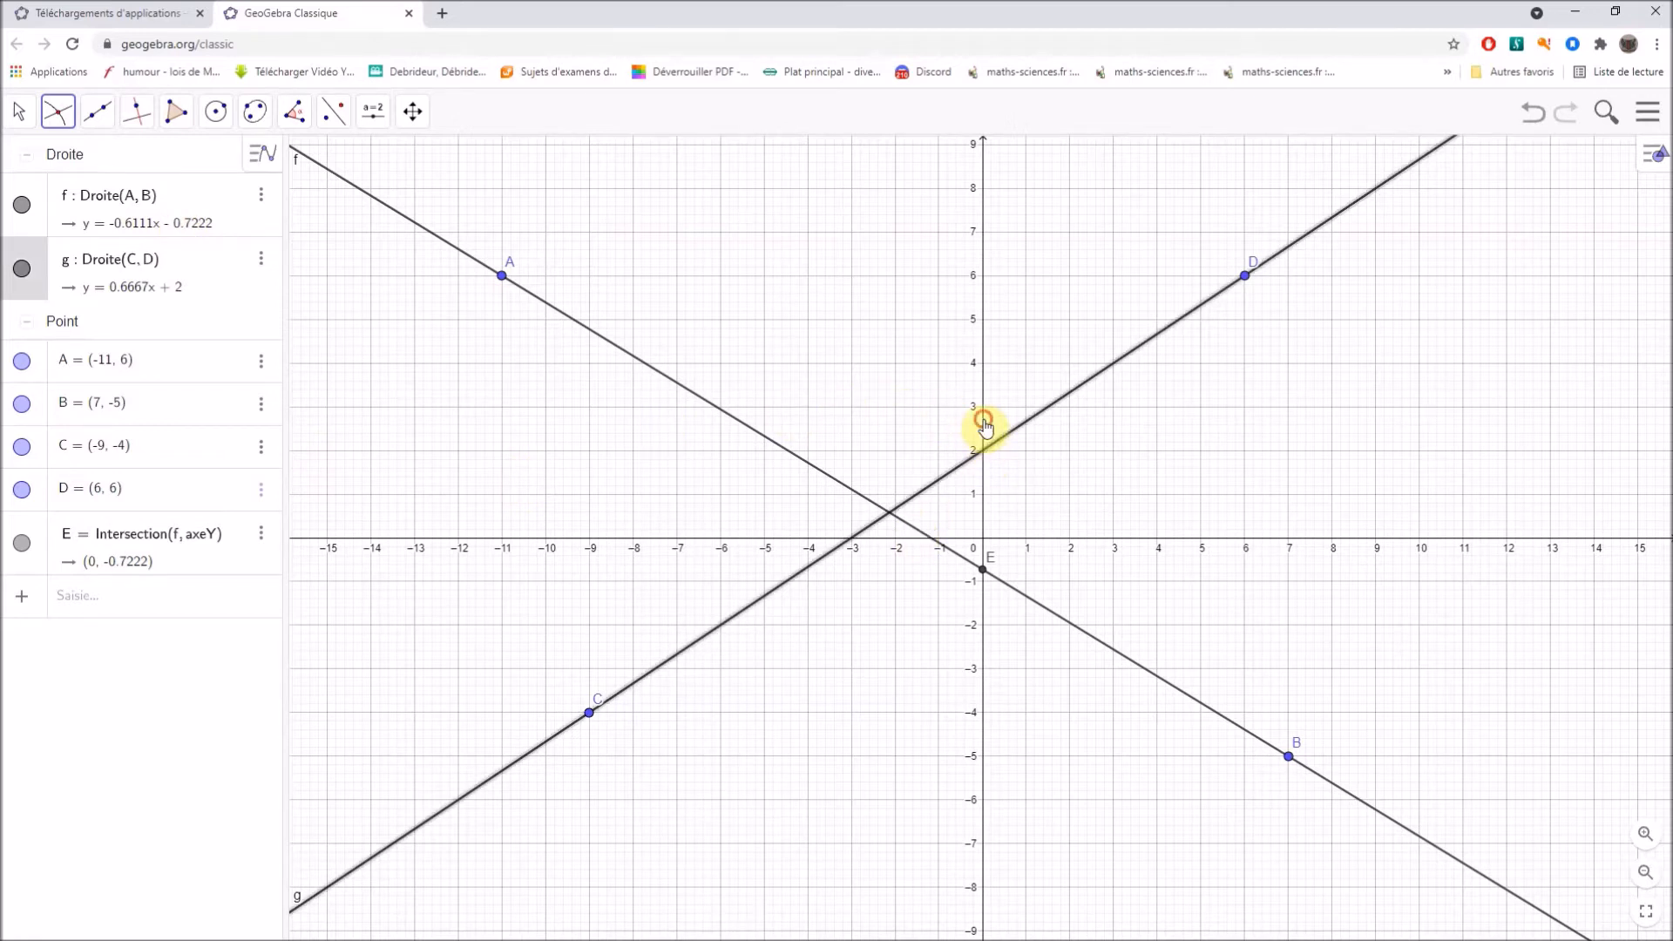
click(982, 420)
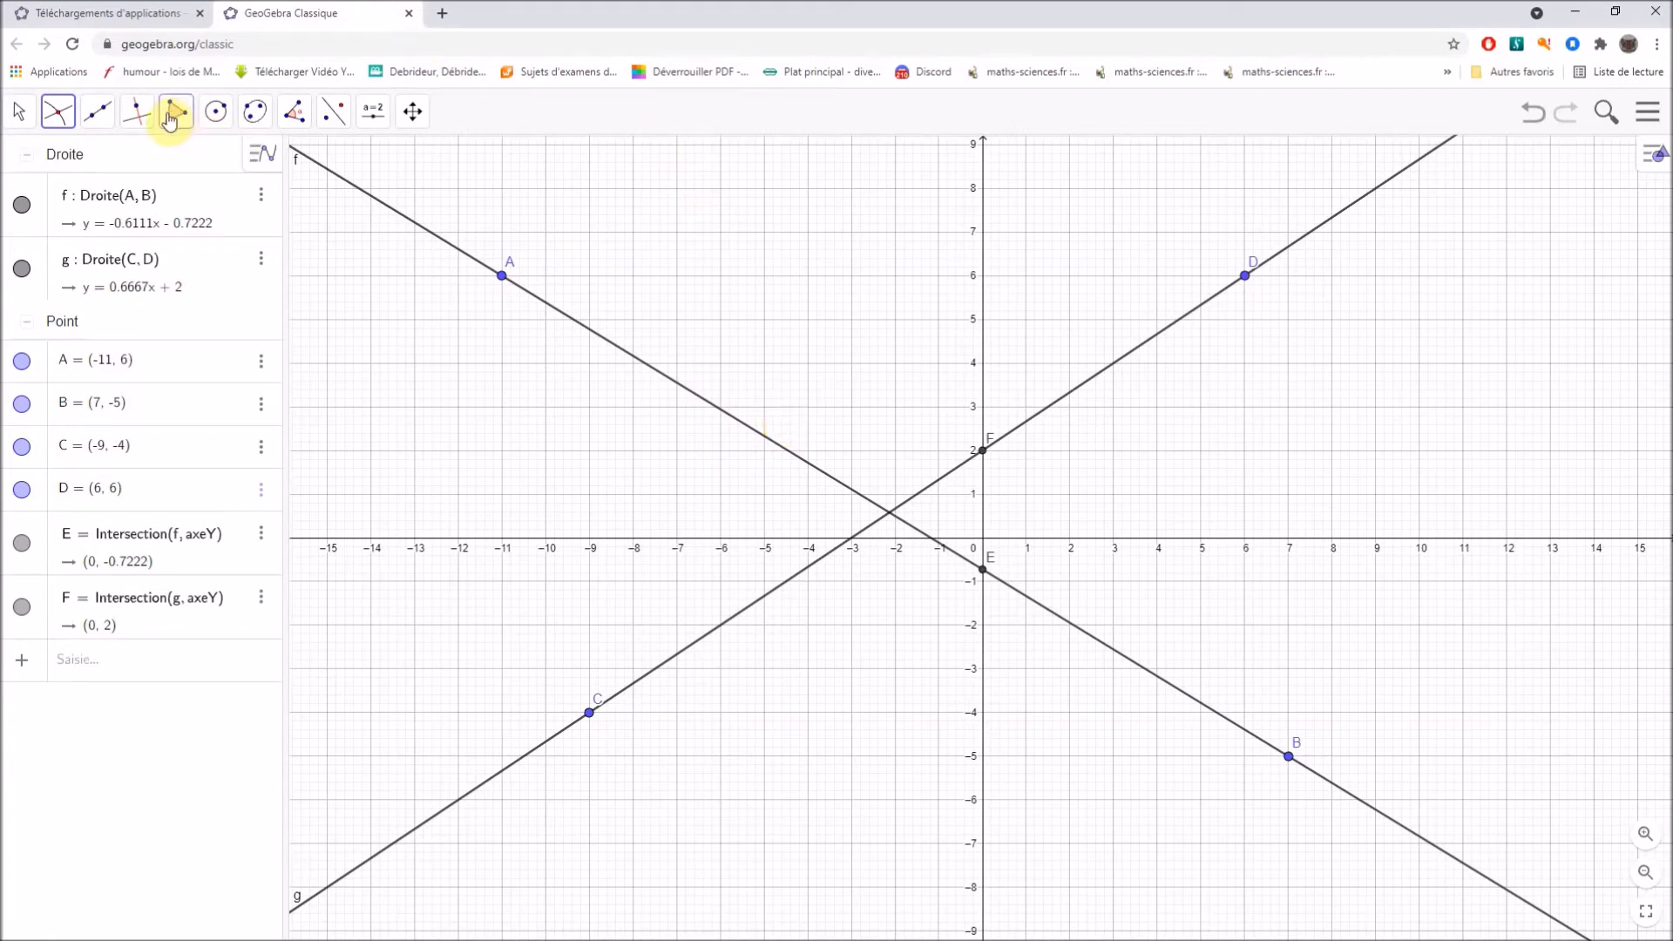
Place a point on the x-axis at (3, 0) and draw the perpendicular to the x-axis through it.
click(58, 112)
click(69, 162)
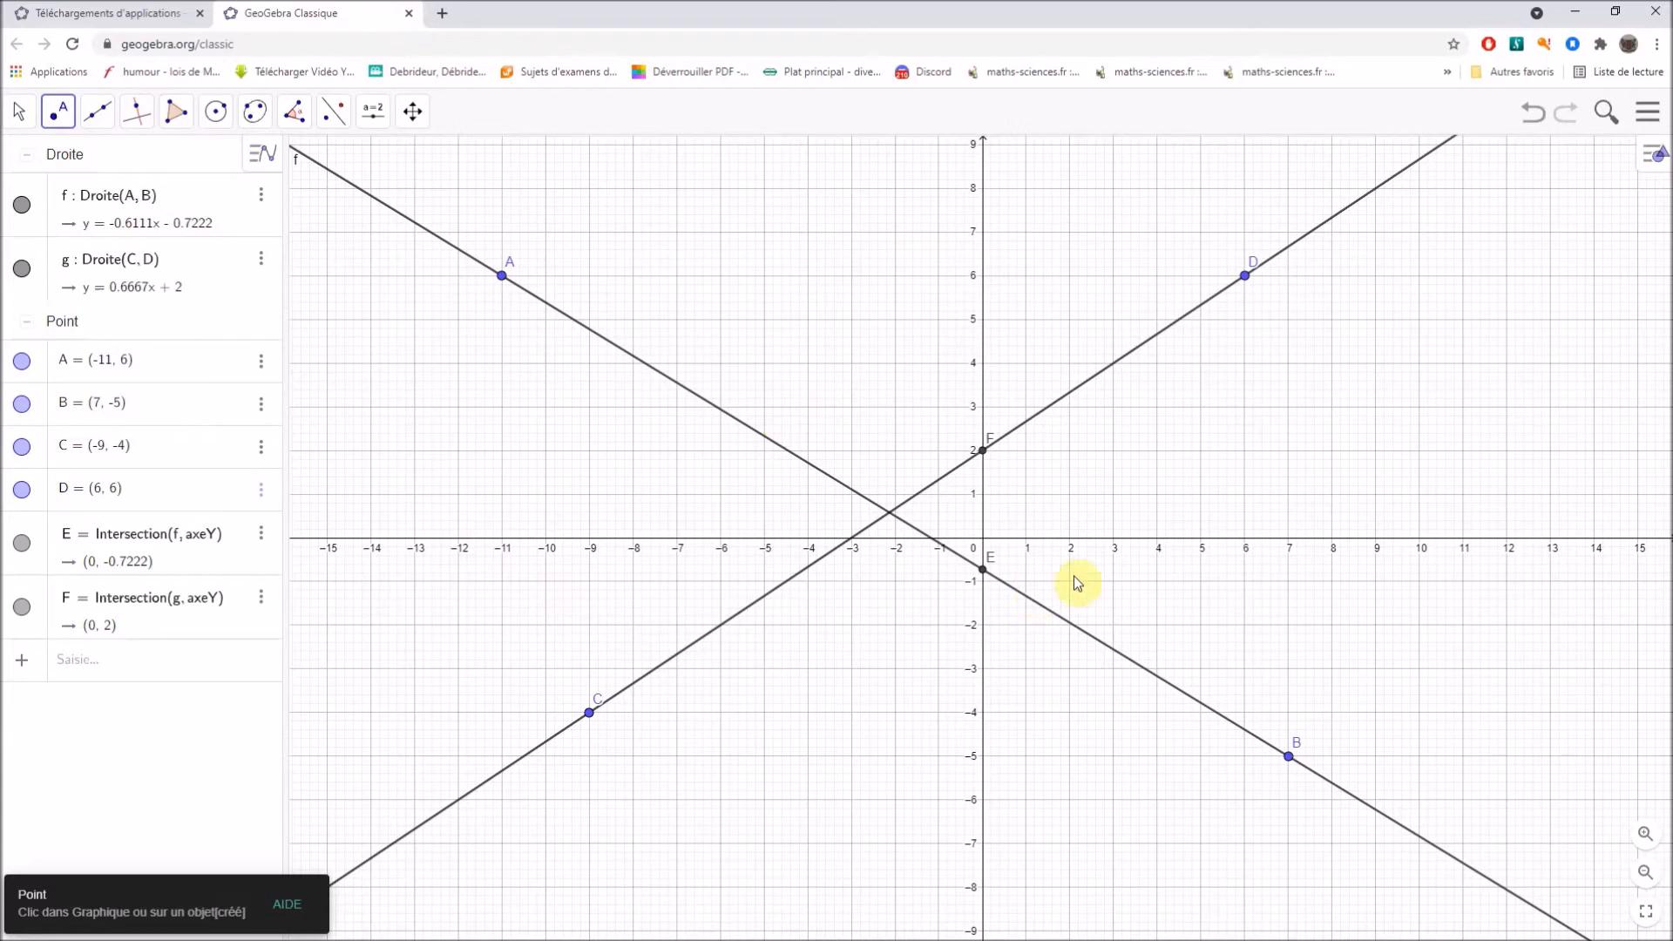
click(1115, 538)
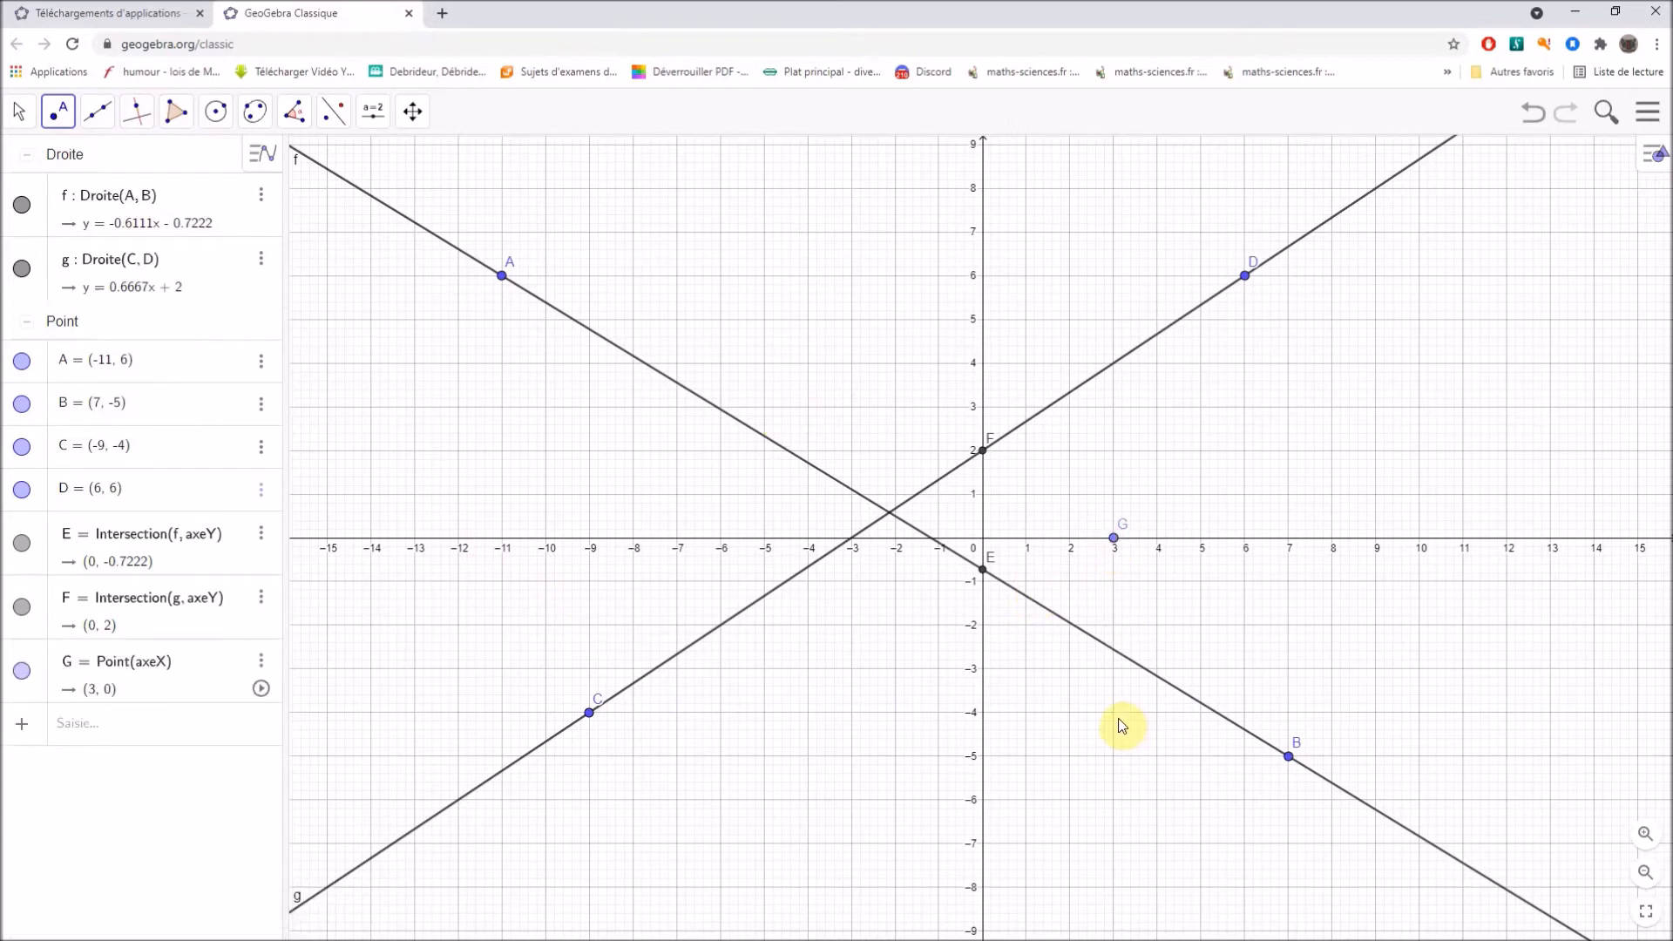
click(148, 116)
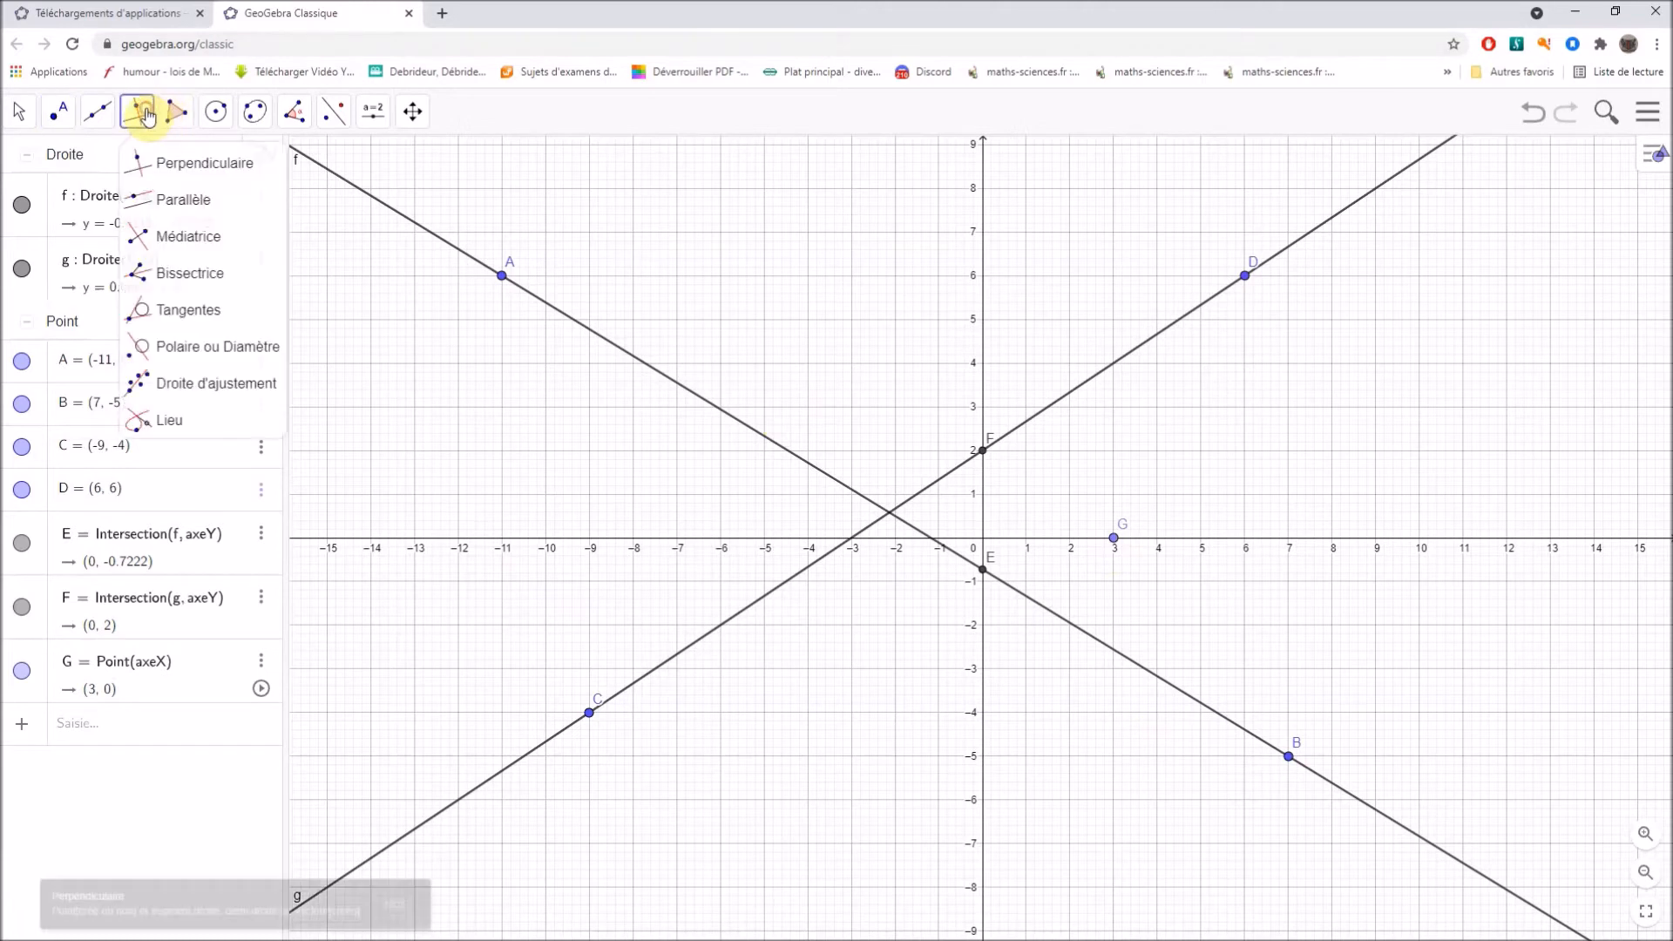
click(1225, 542)
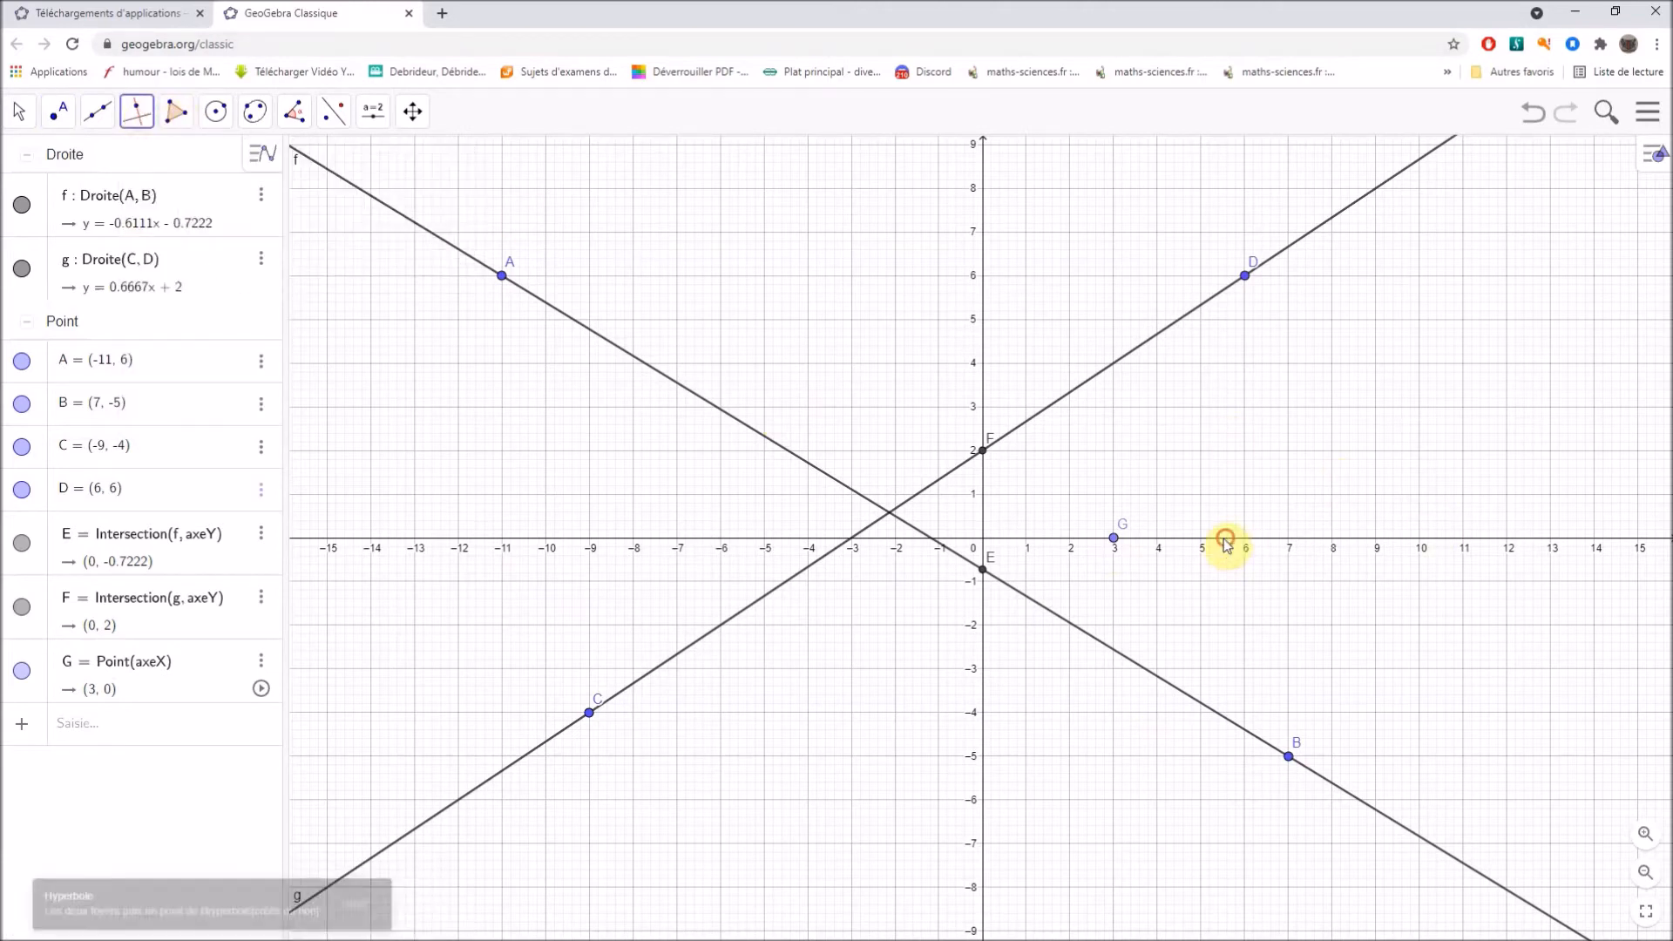
click(1115, 540)
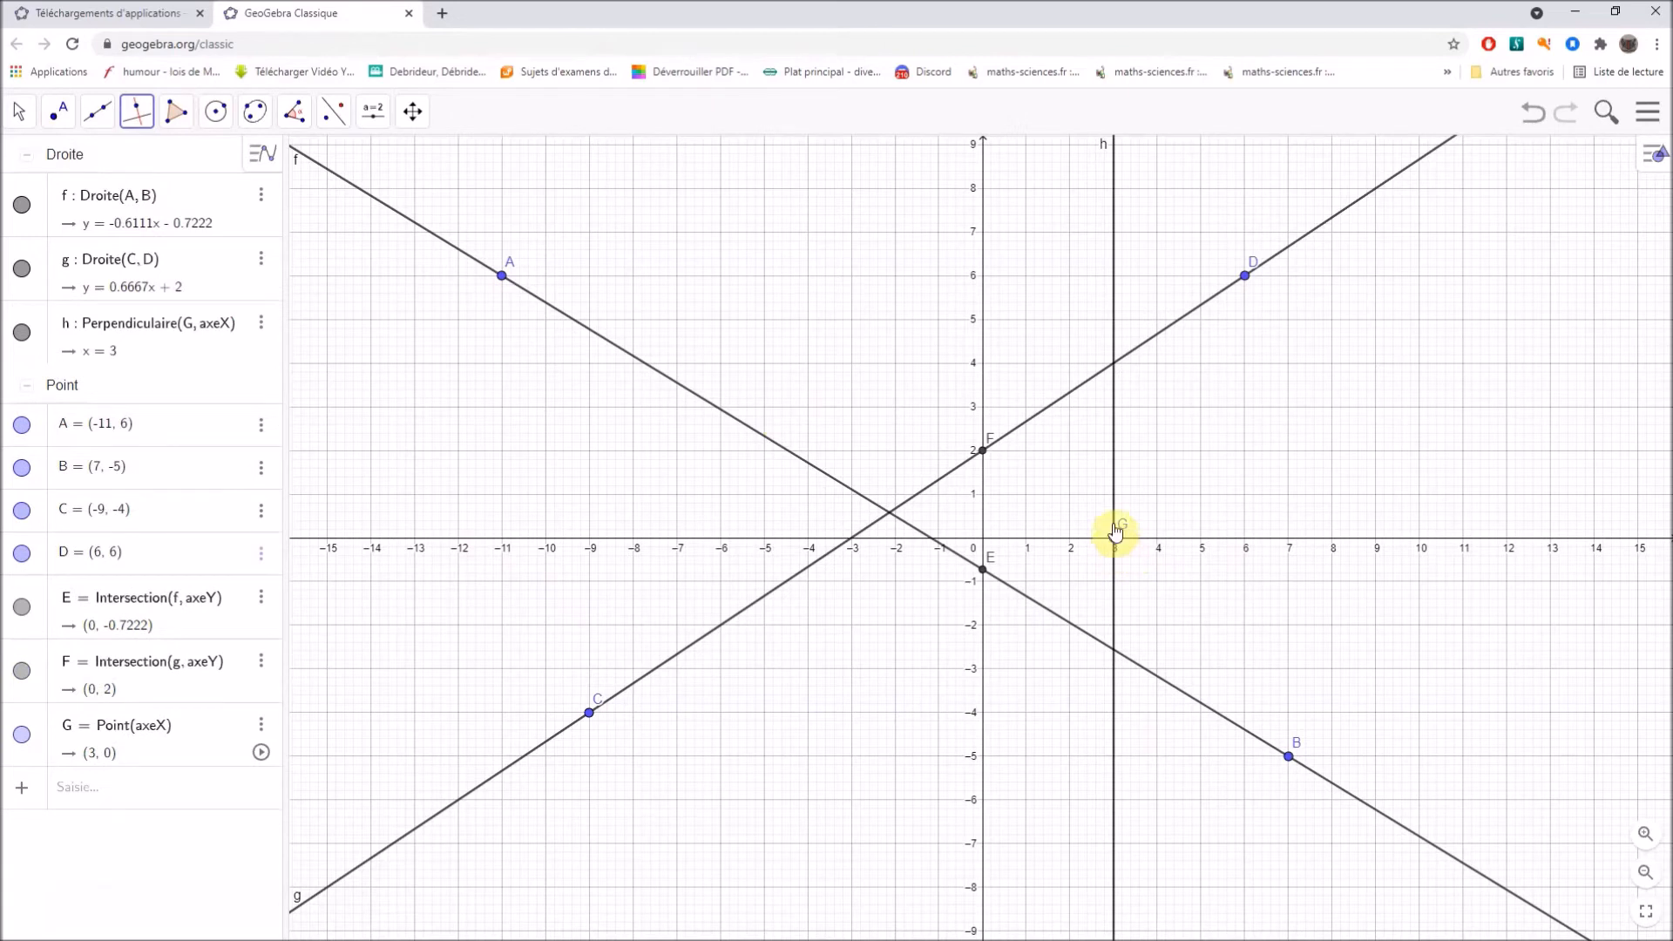
Create the intersection point of line AB and the vertical line through G.
click(75, 119)
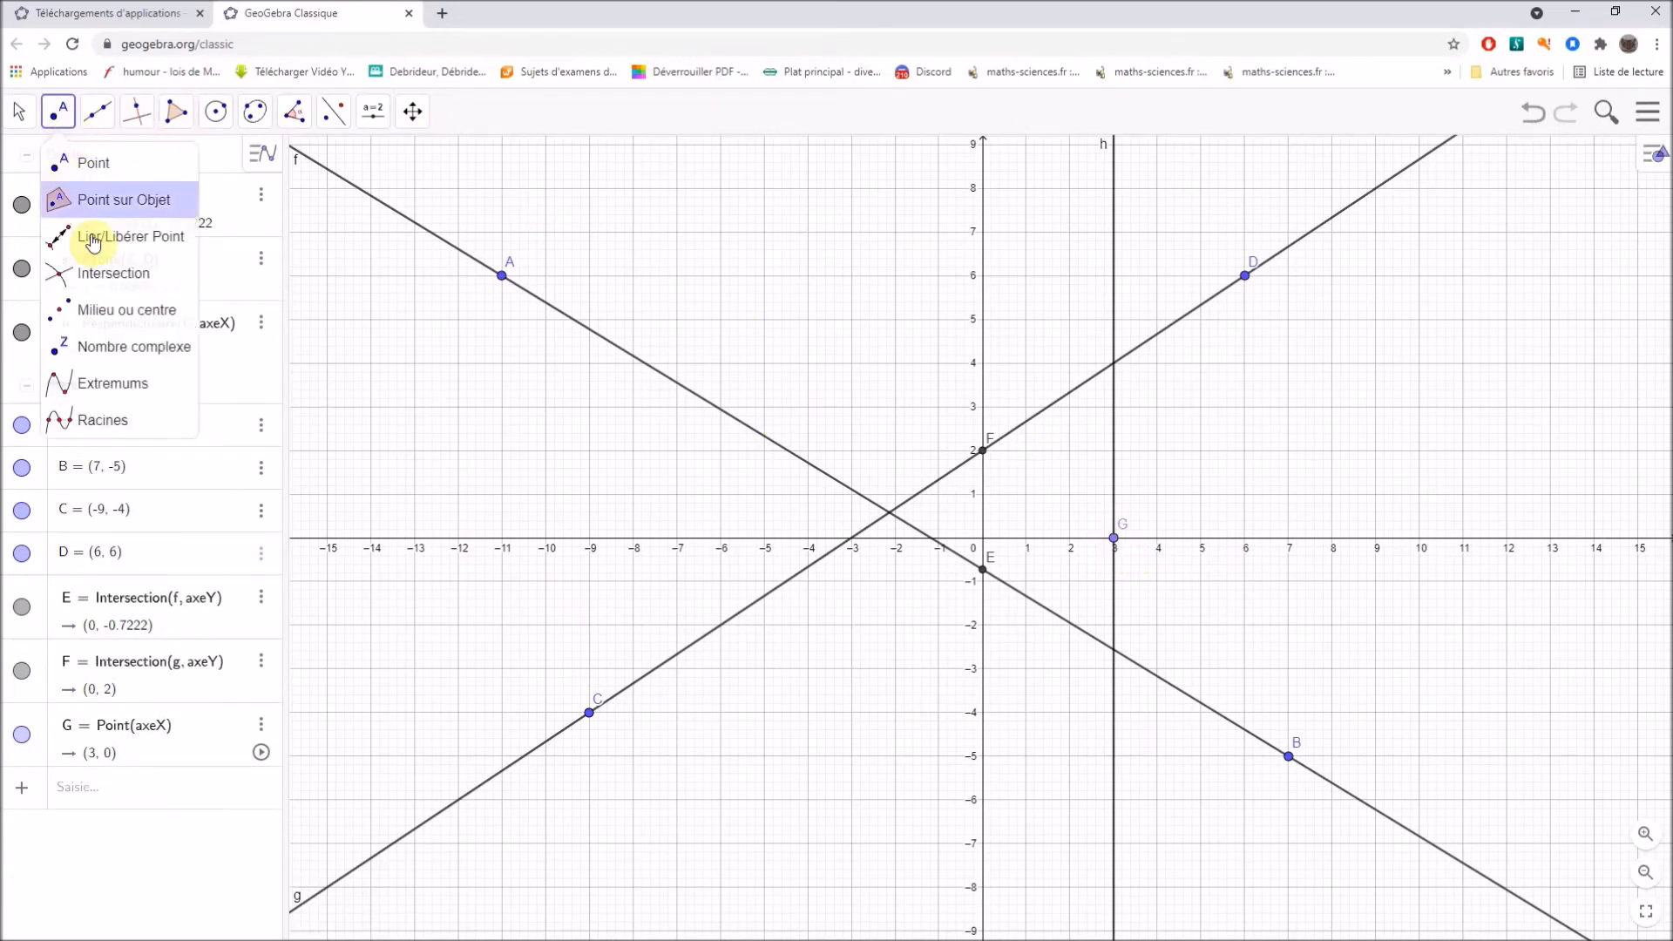
click(95, 270)
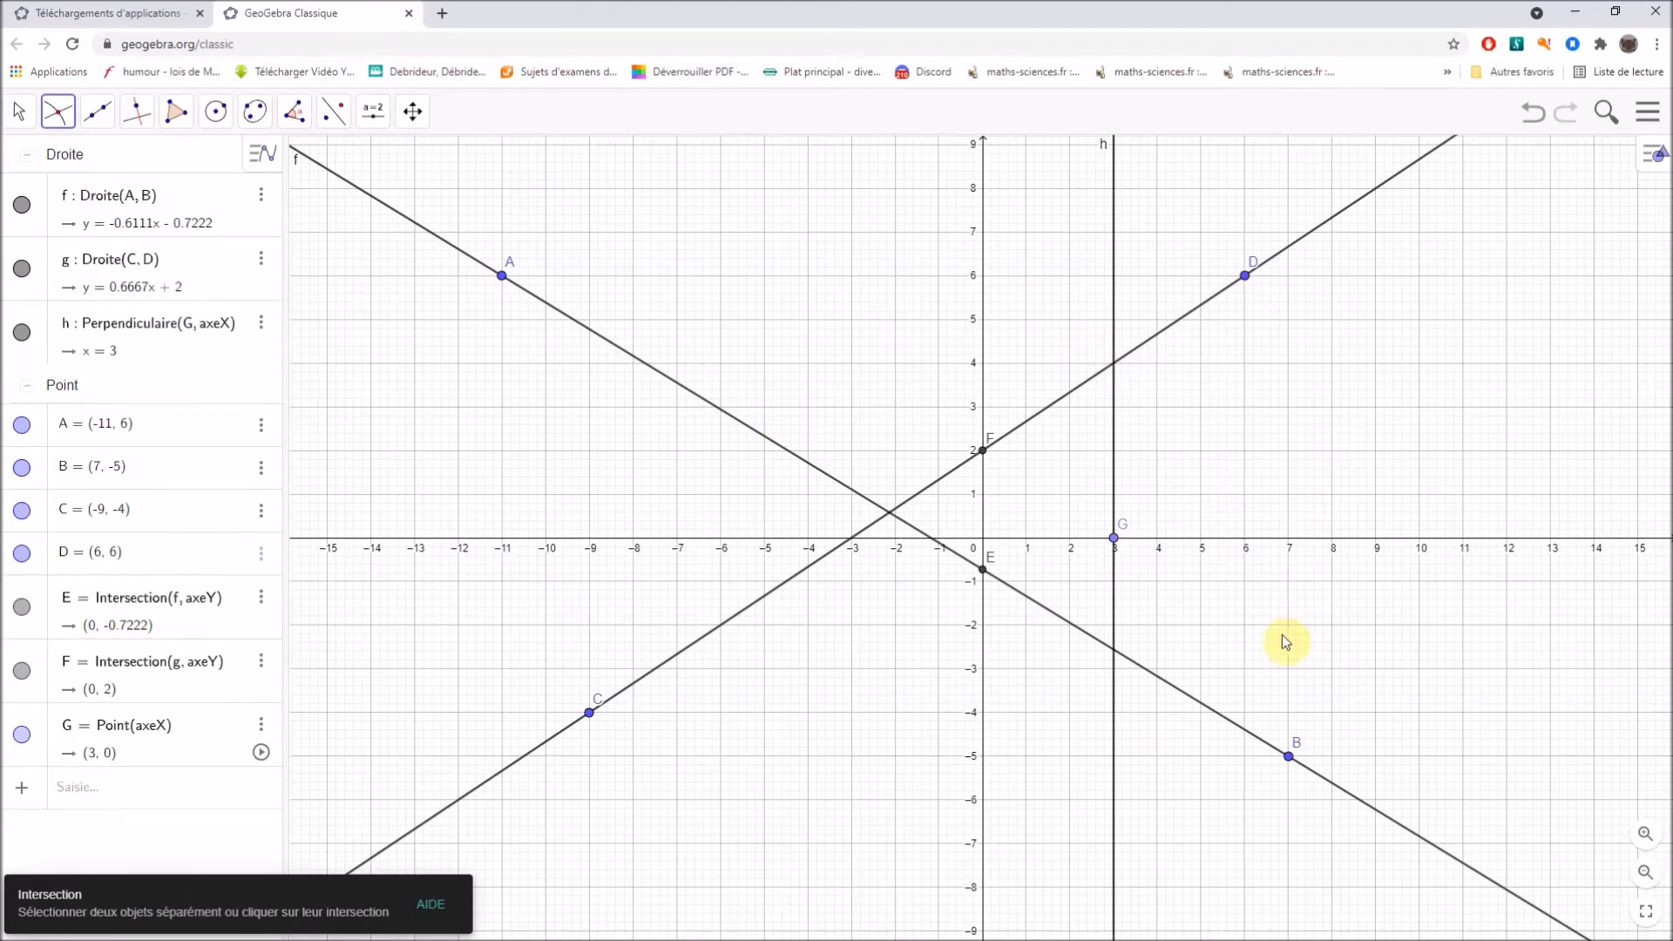
click(1115, 651)
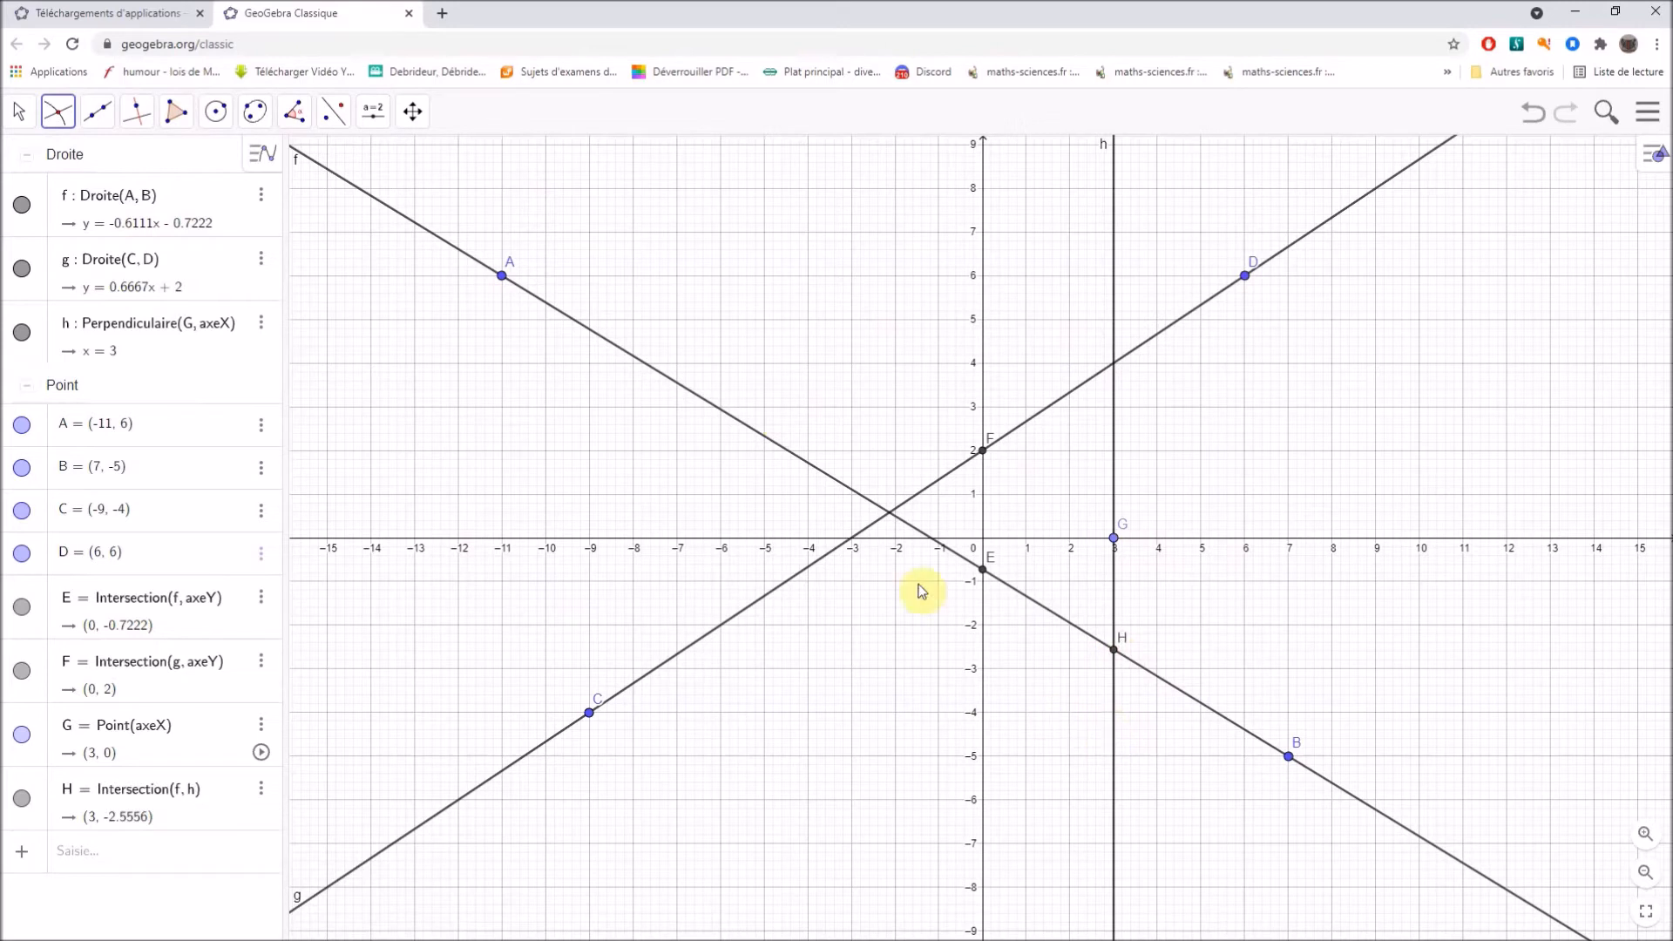
Draw the perpendicular to the y-axis through point H.
click(139, 116)
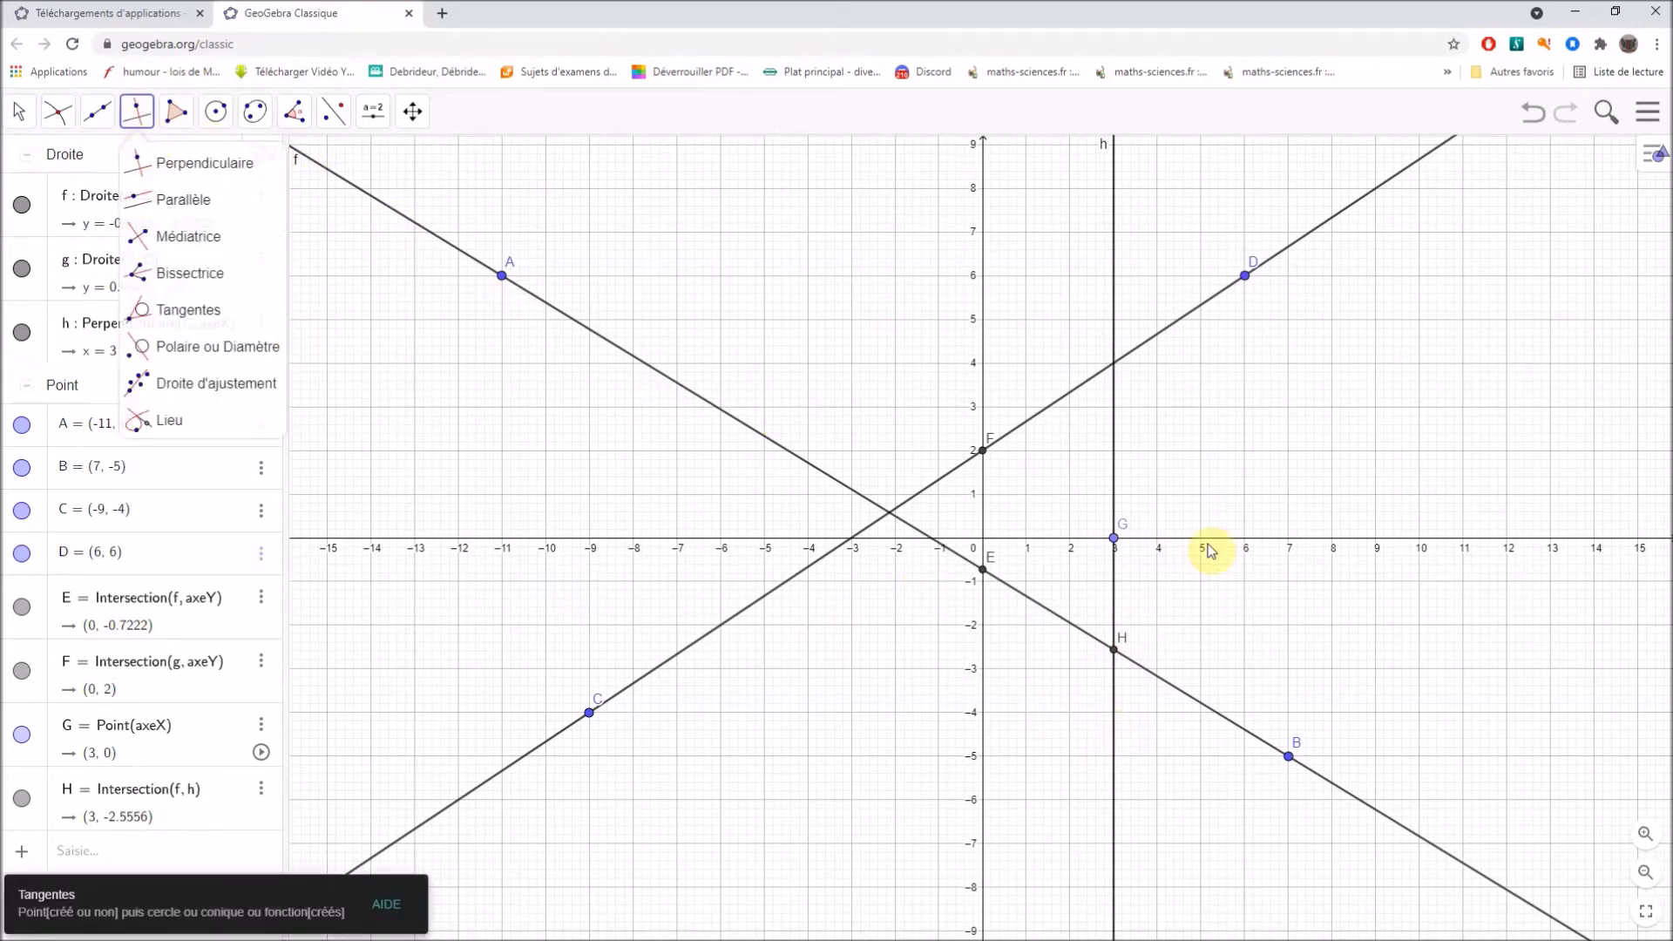
click(983, 657)
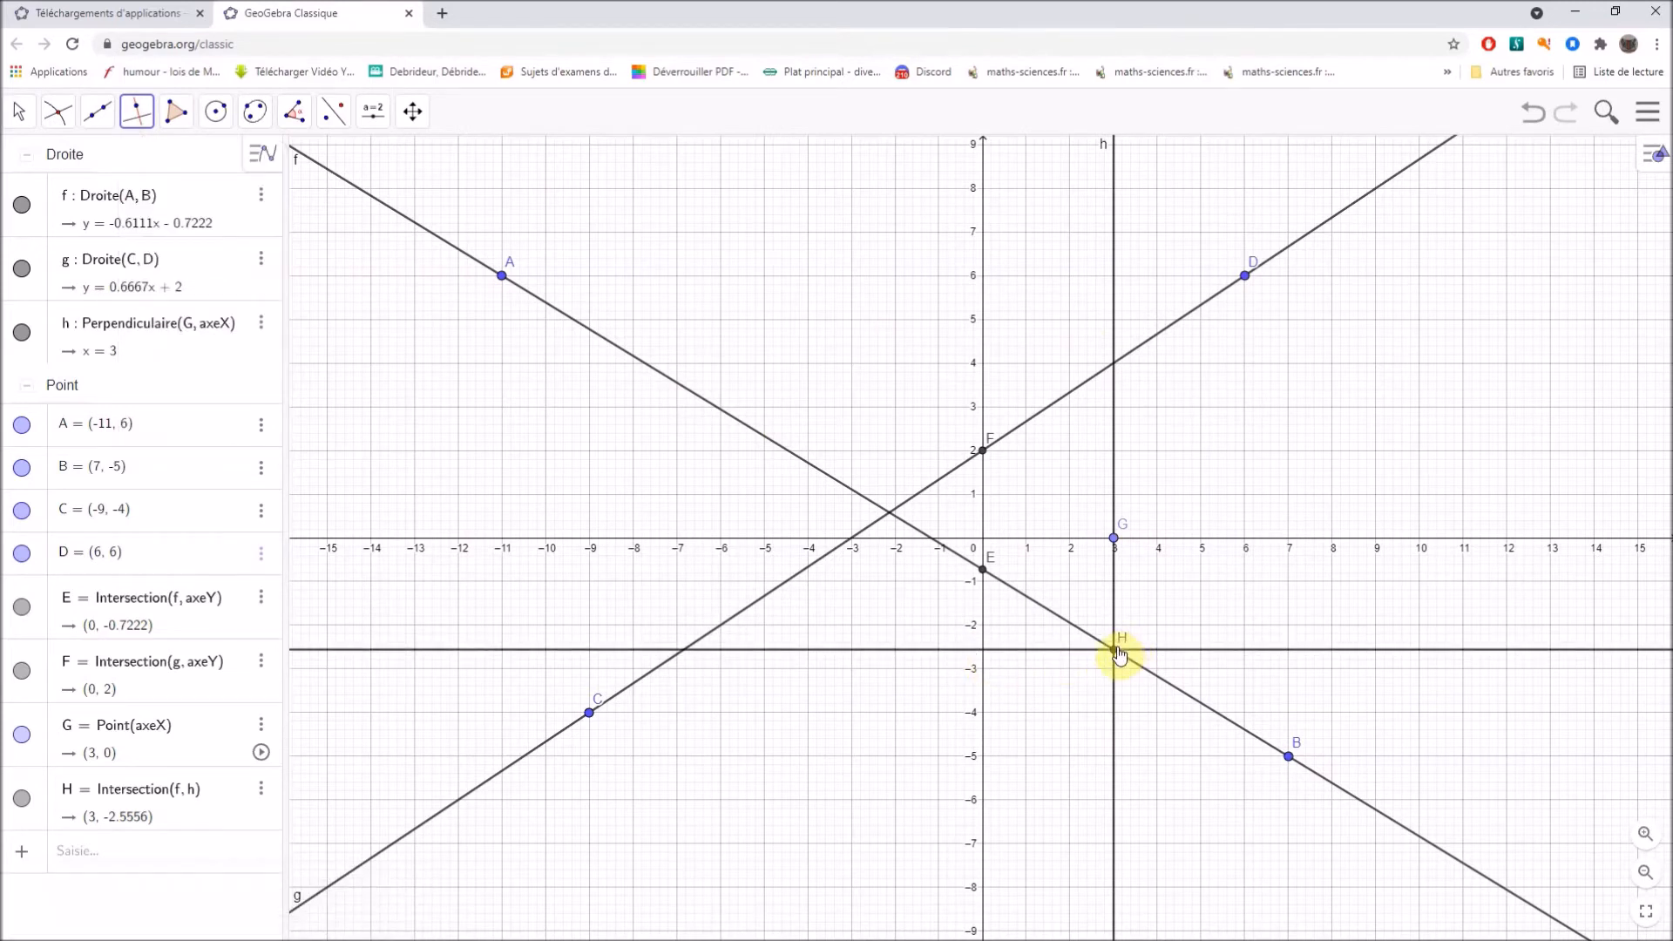
click(1116, 650)
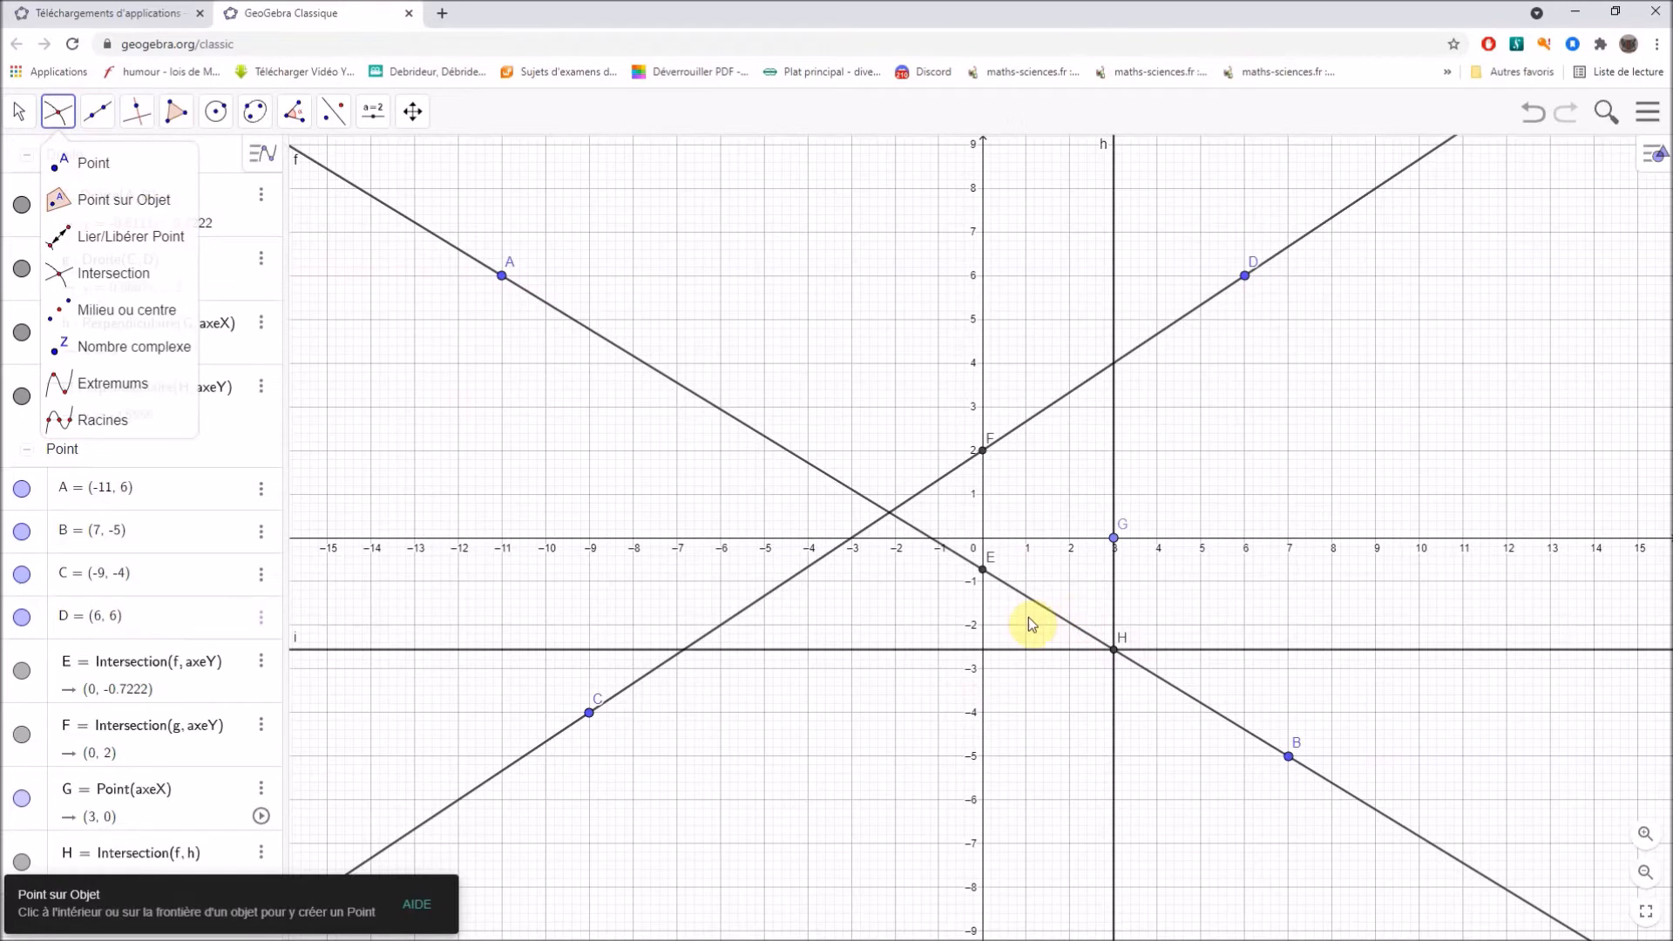
Create the intersection points of the horizontal line with the y-axis and of line CD with the vertical line.
click(984, 650)
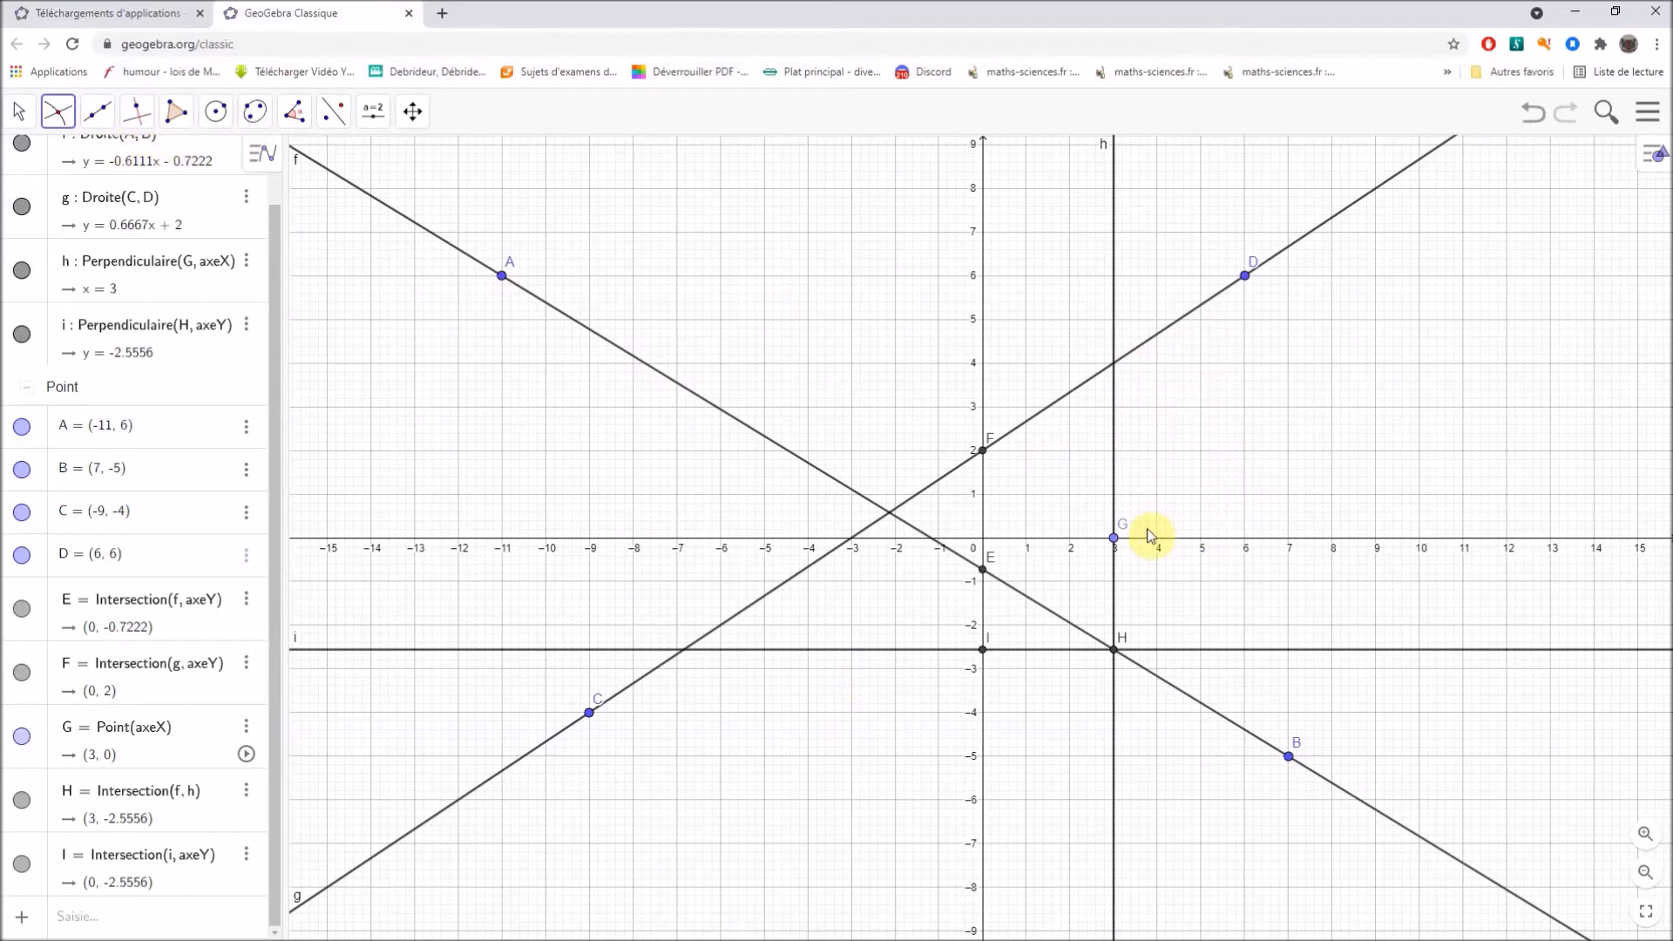
click(1115, 368)
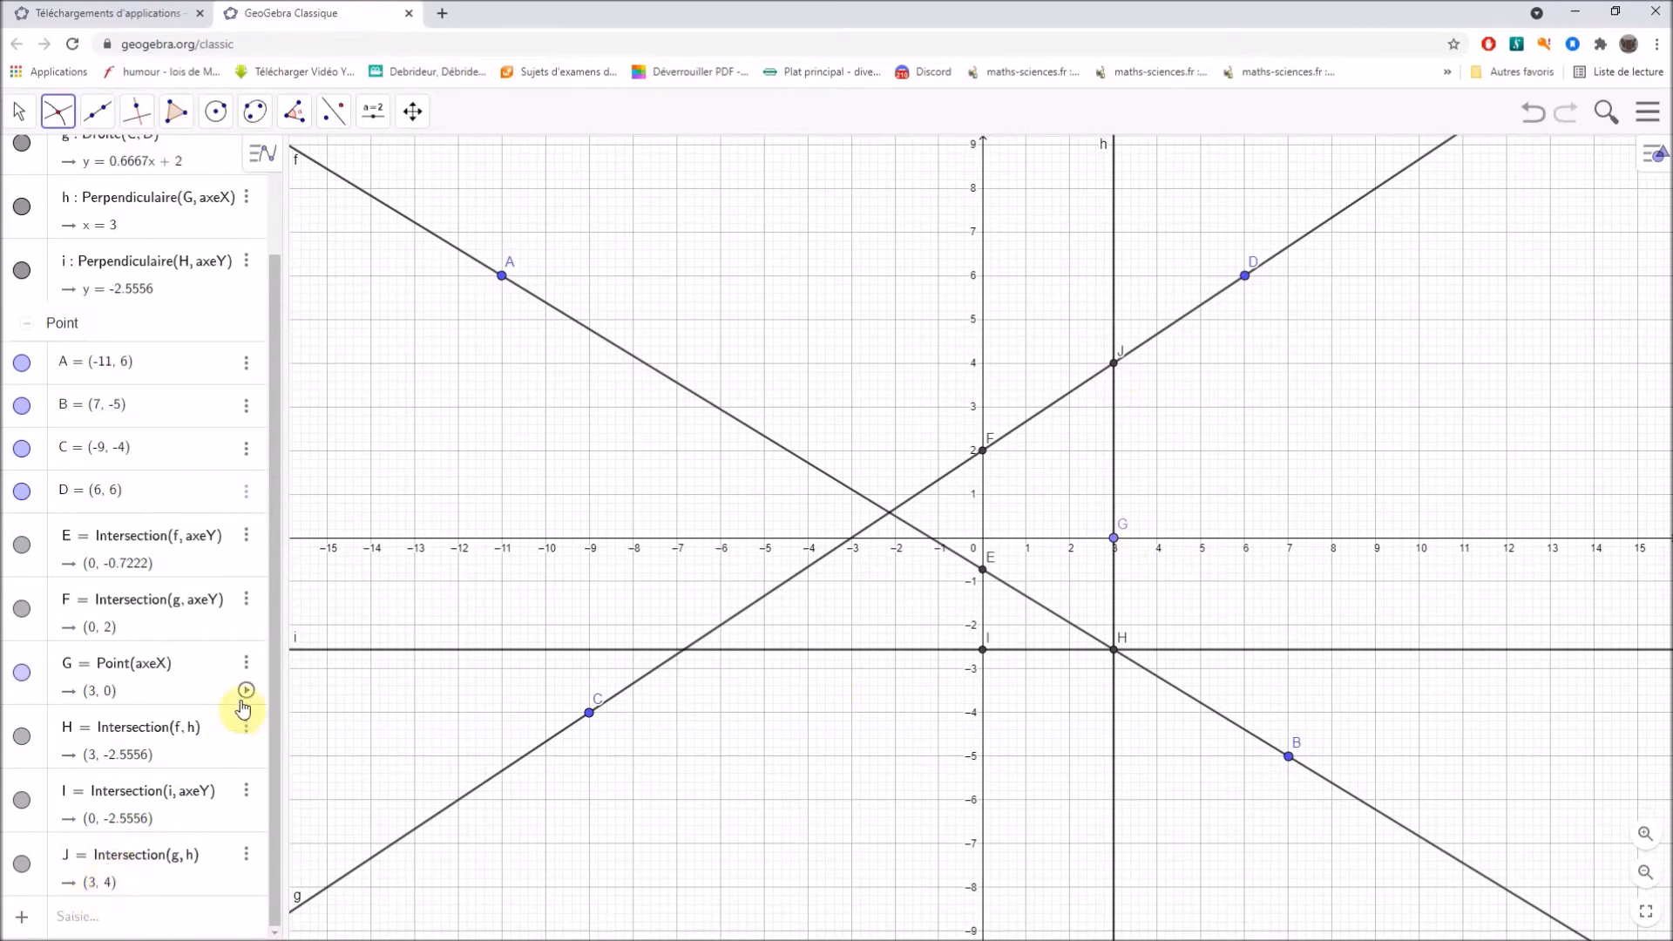
drag(276, 368, 250, 217)
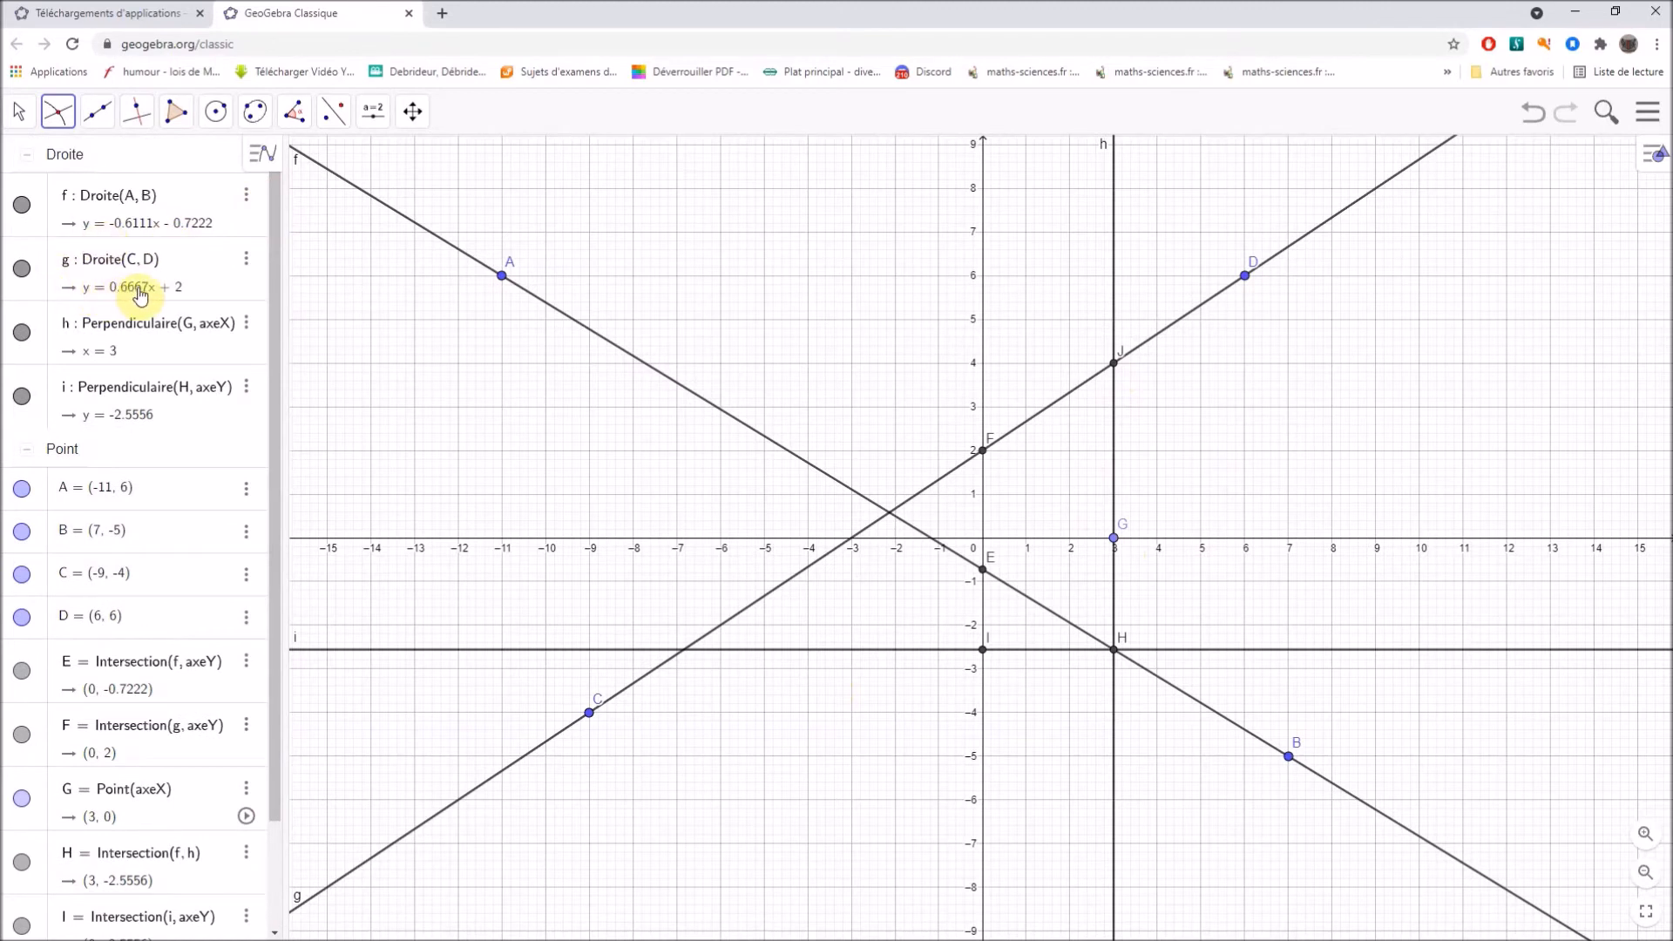
Start a new blank worksheet without saving the current construction.
scroll(215, 548, down, 3)
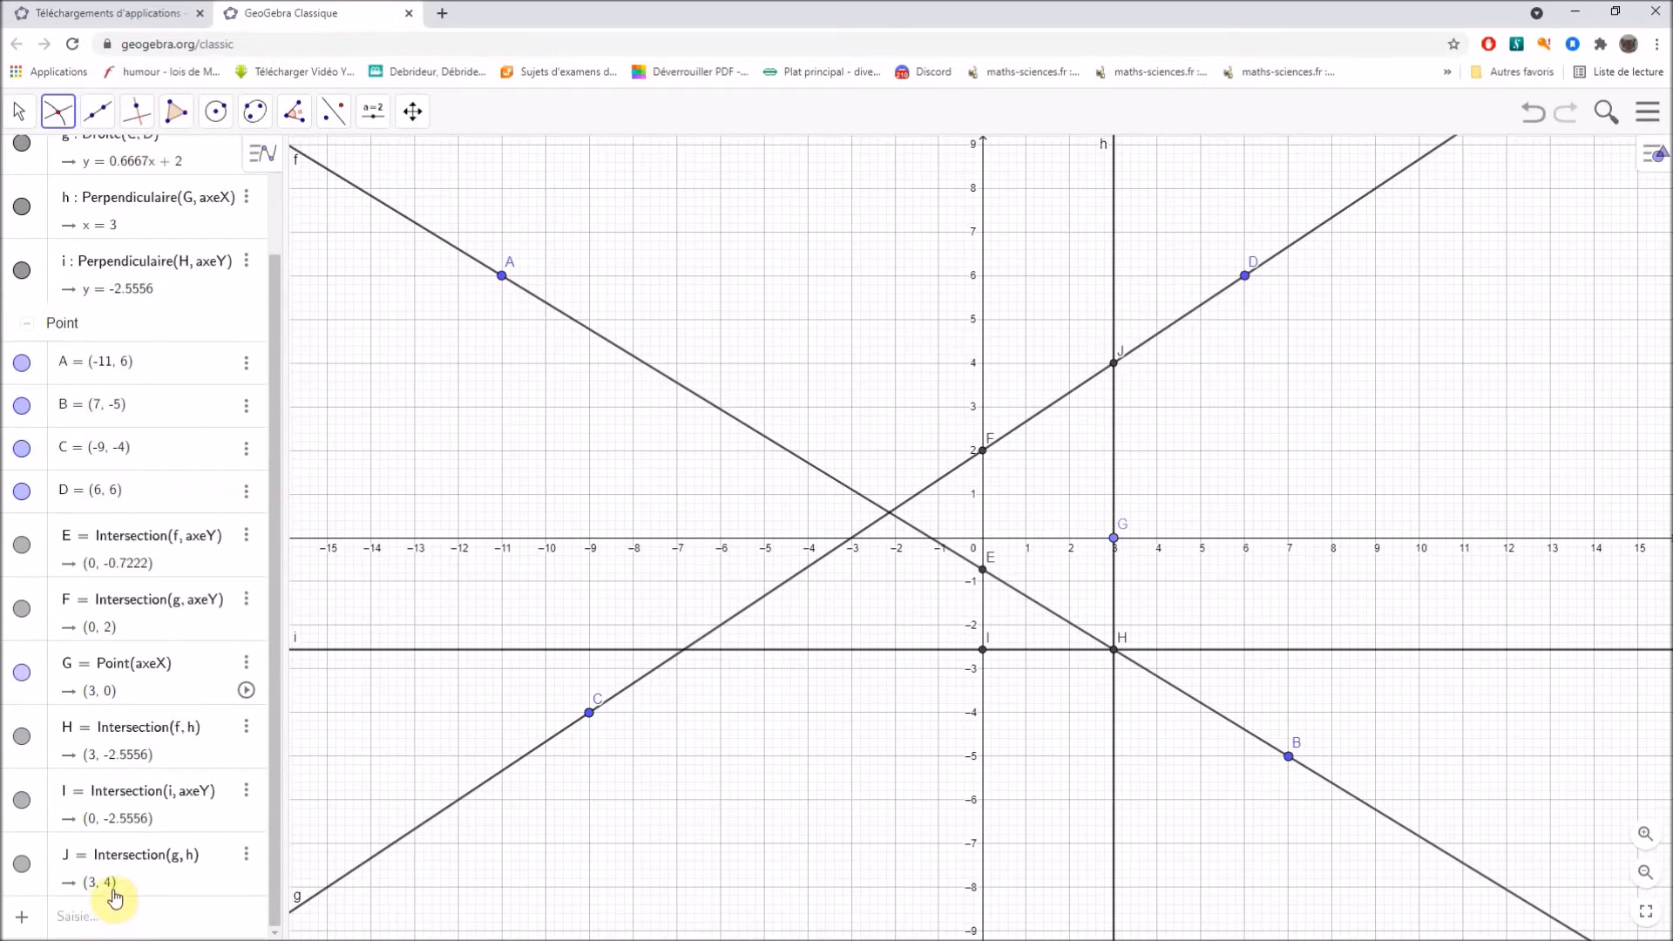
scroll(113, 890, up, 3)
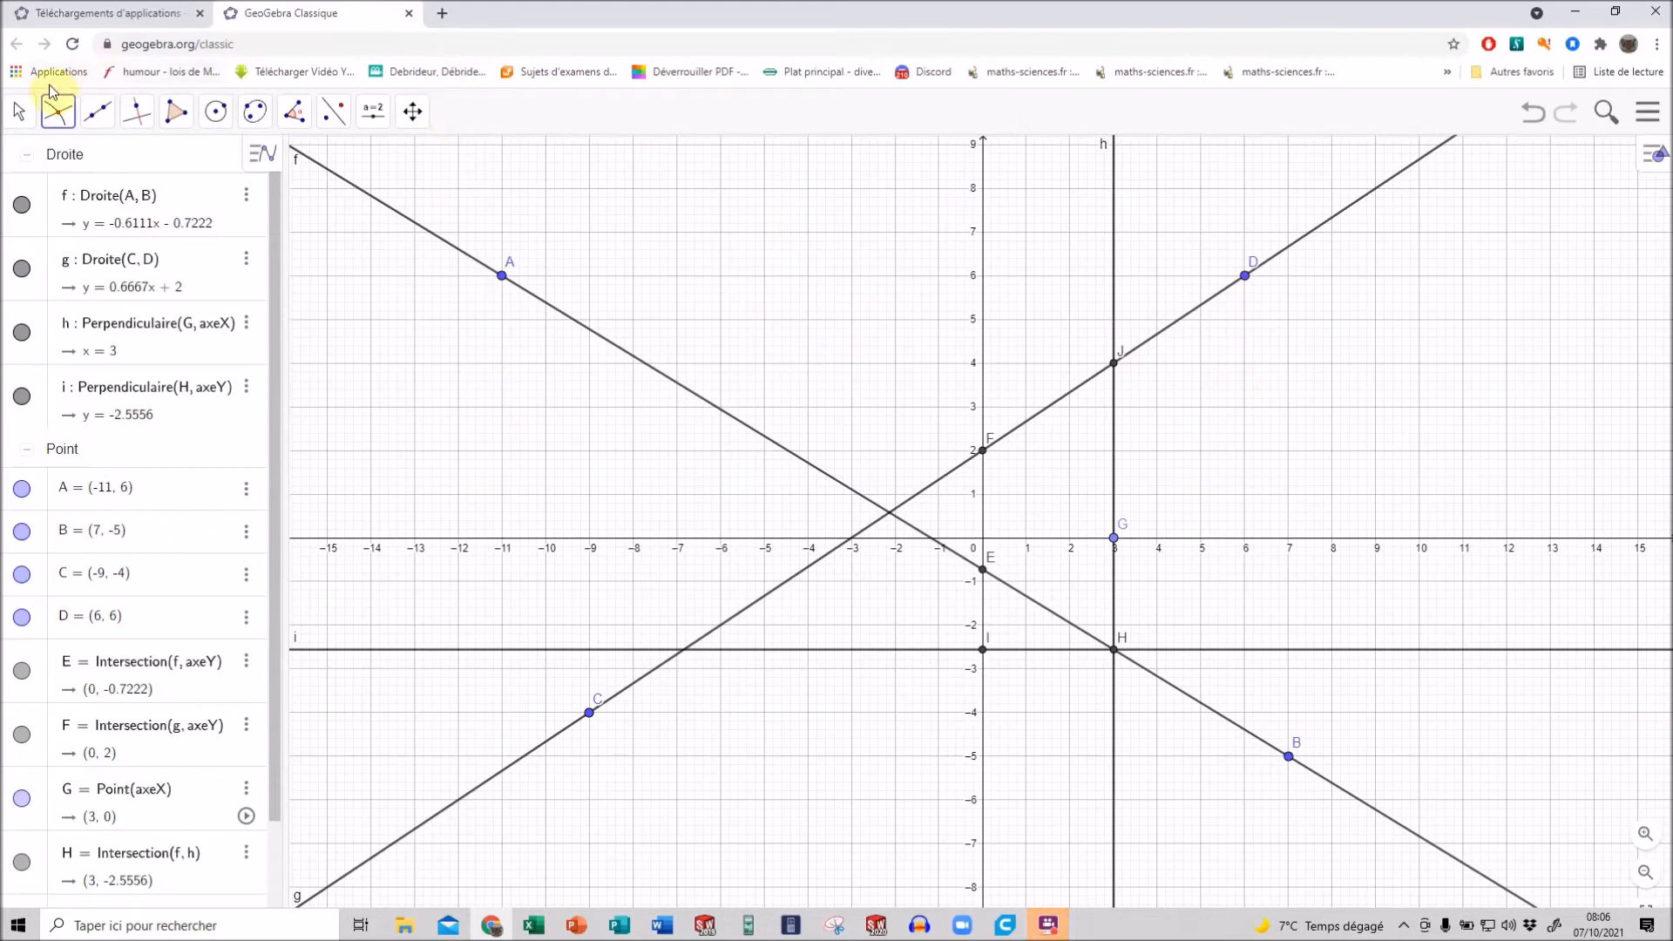
click(1651, 113)
click(1513, 176)
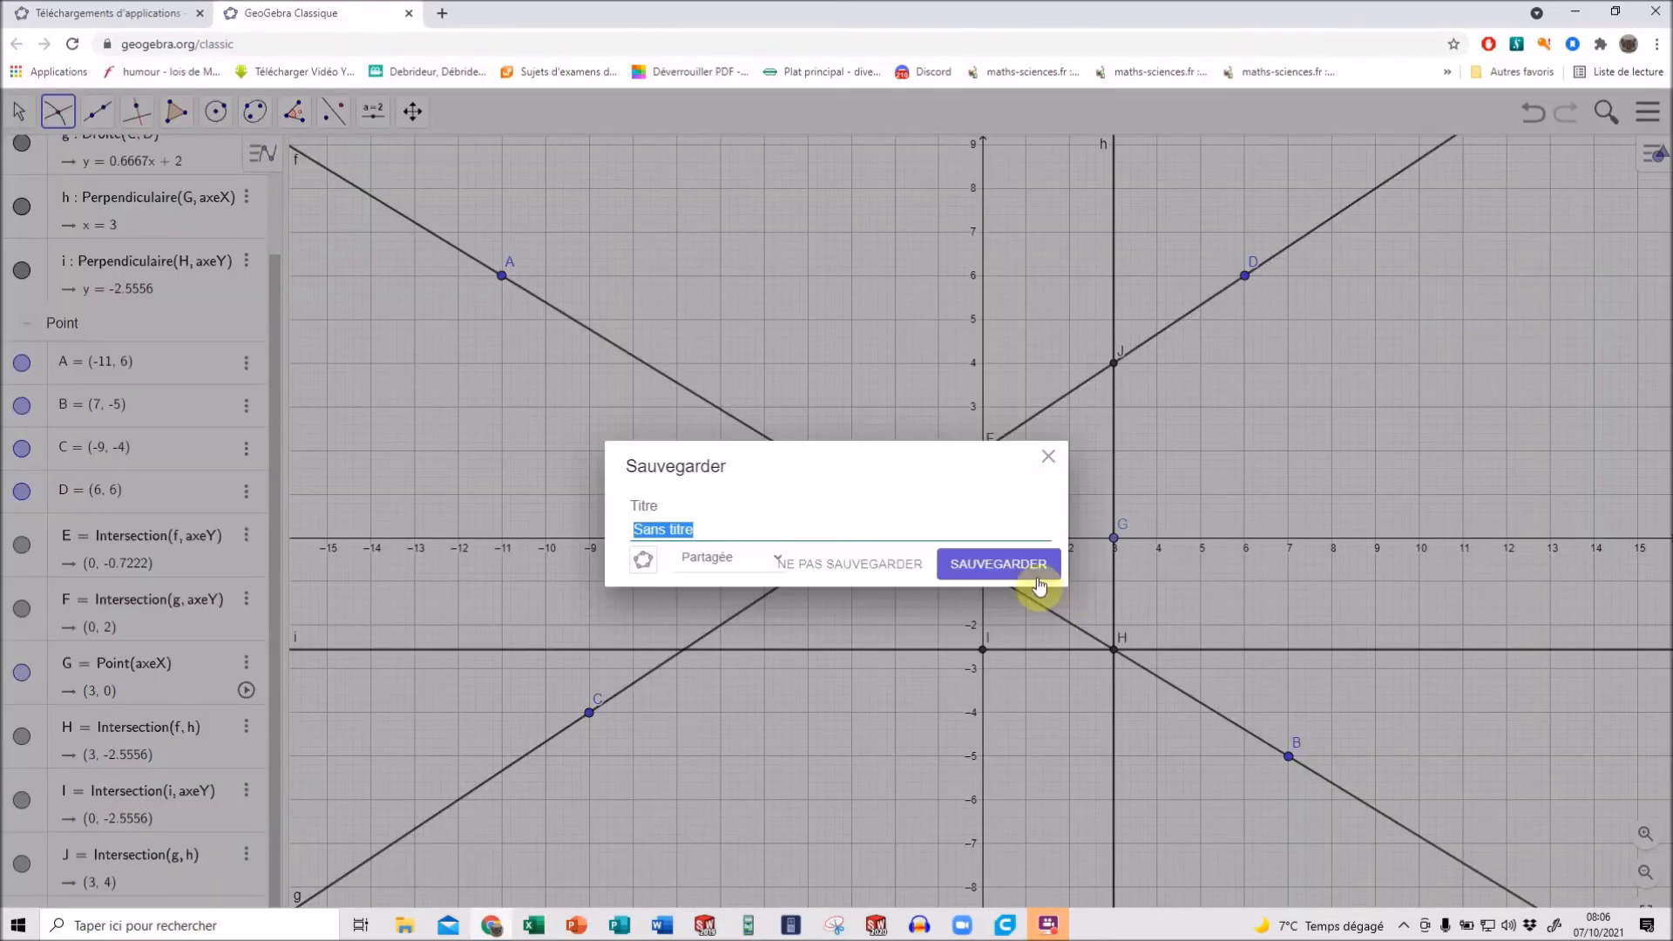
click(852, 565)
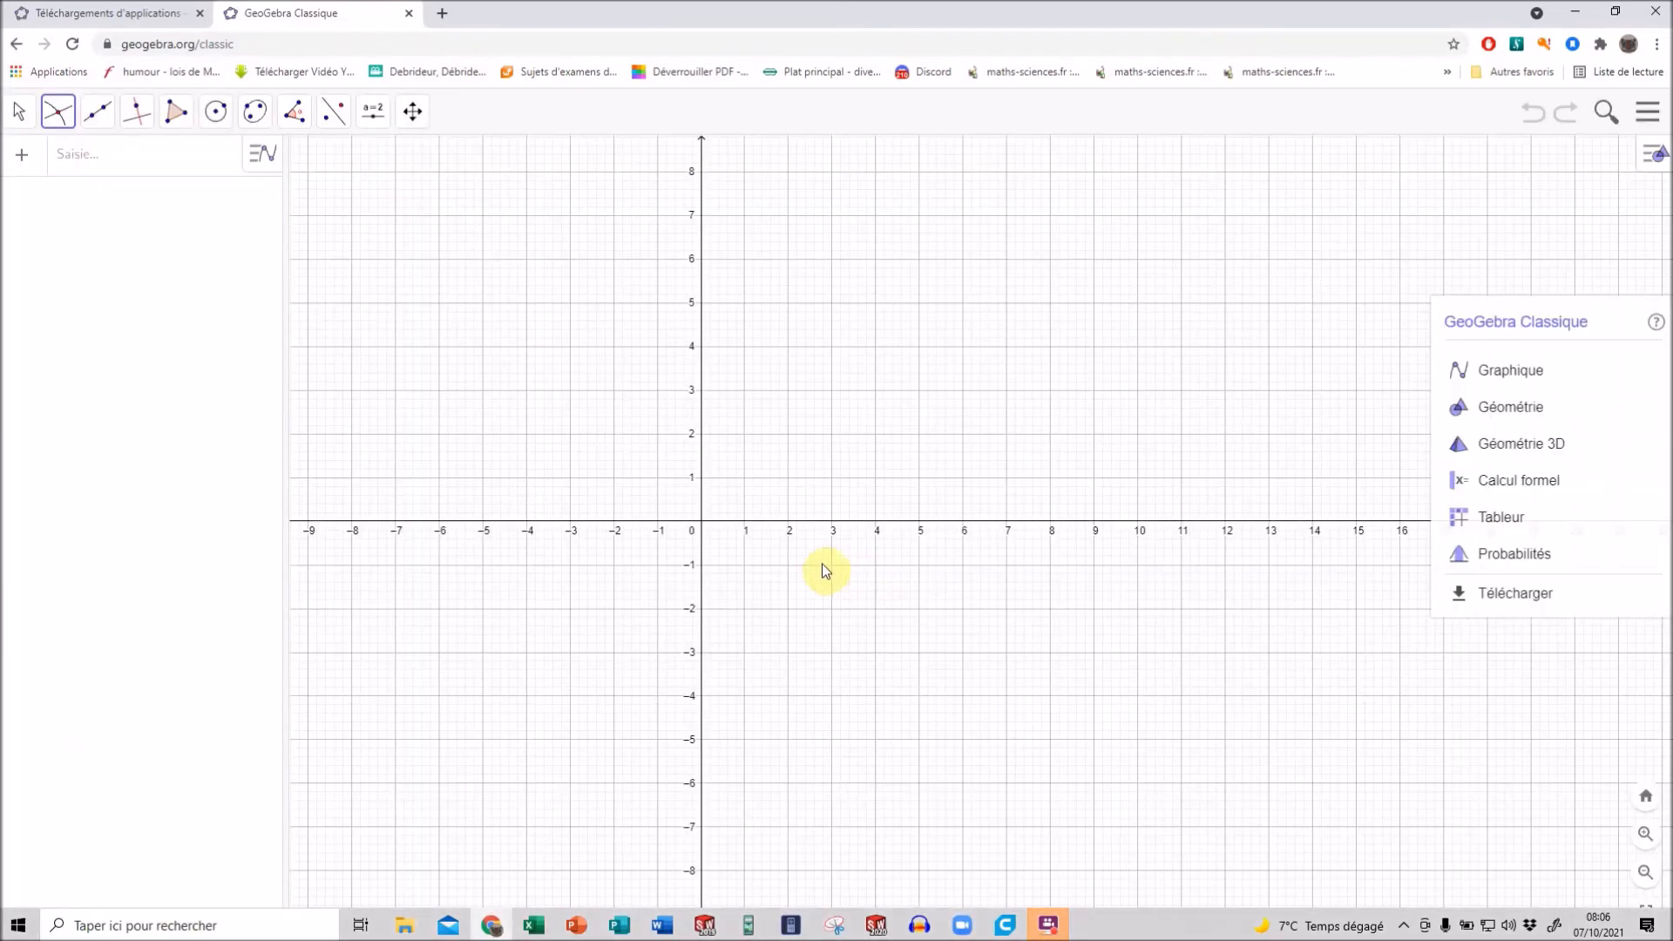
click(1128, 336)
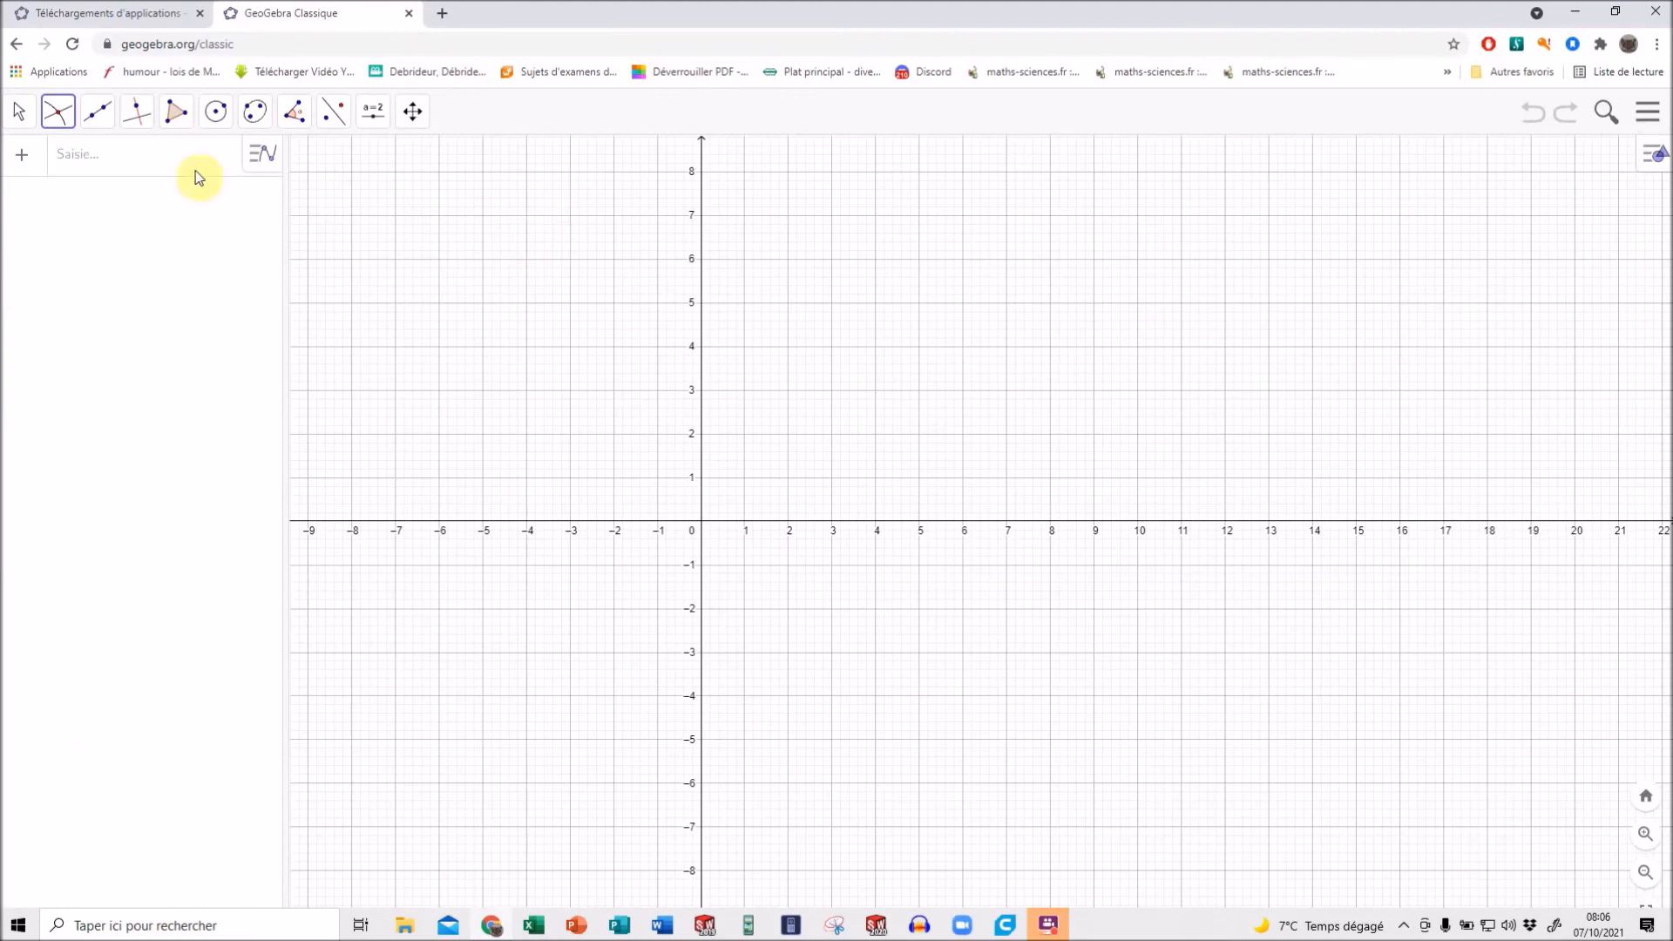
Plot the function -5x+7 and create its intersection points with the y-axis and the x-axis.
click(87, 163)
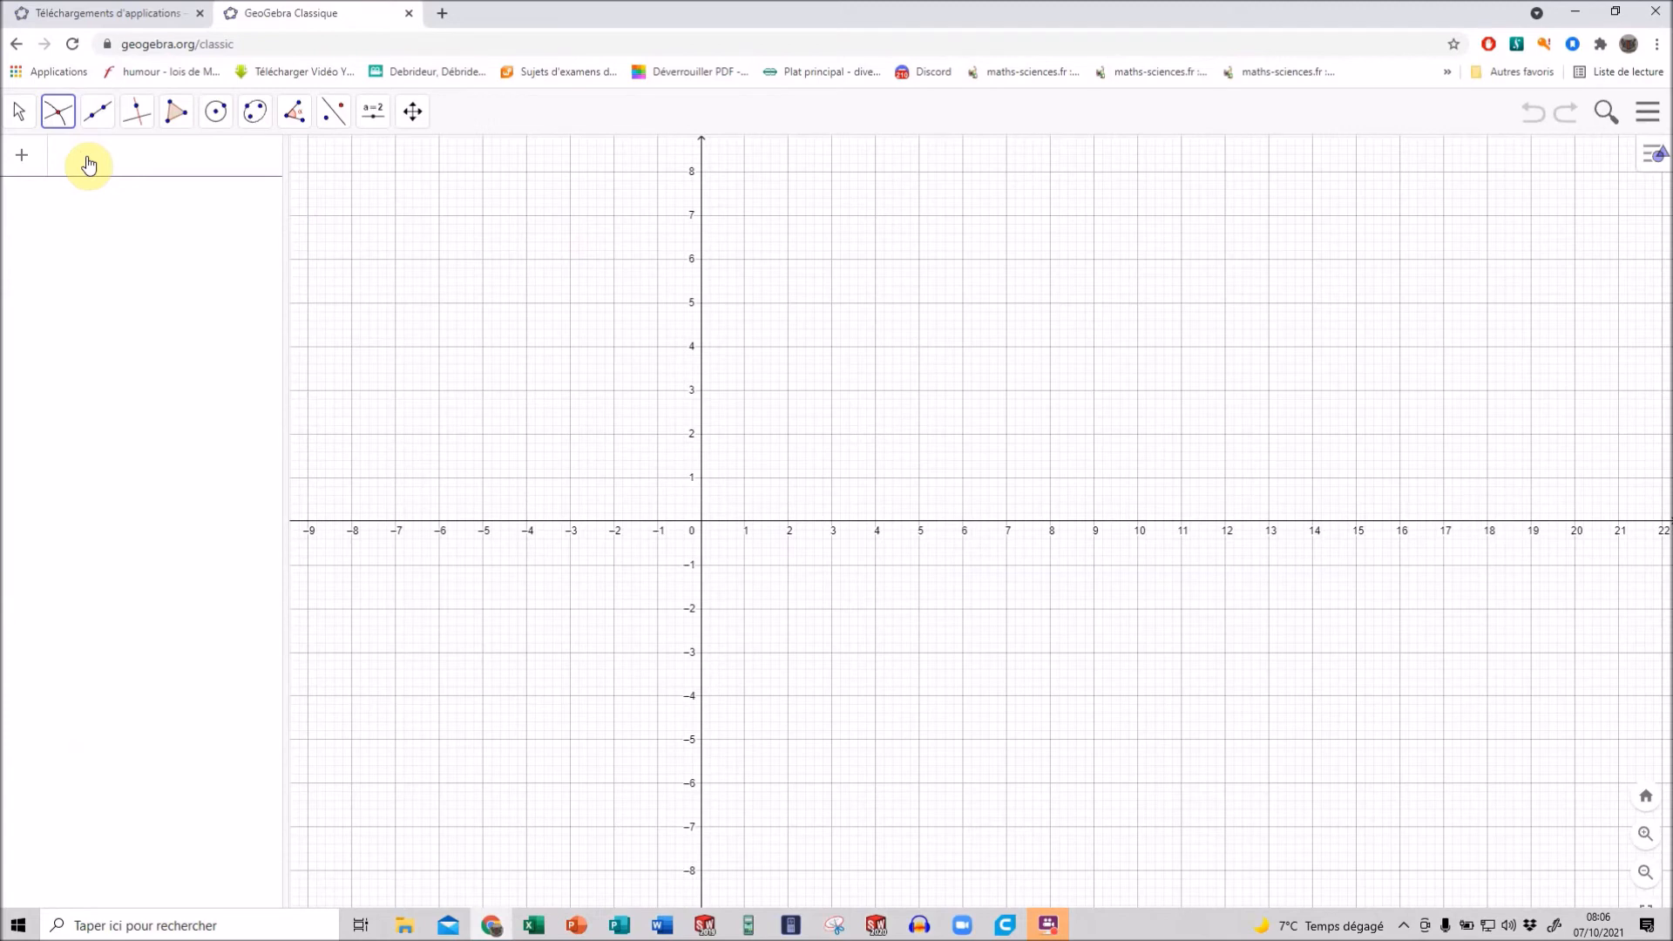
text(-5)
text(x)
text(+)
text(7)
key(Return)
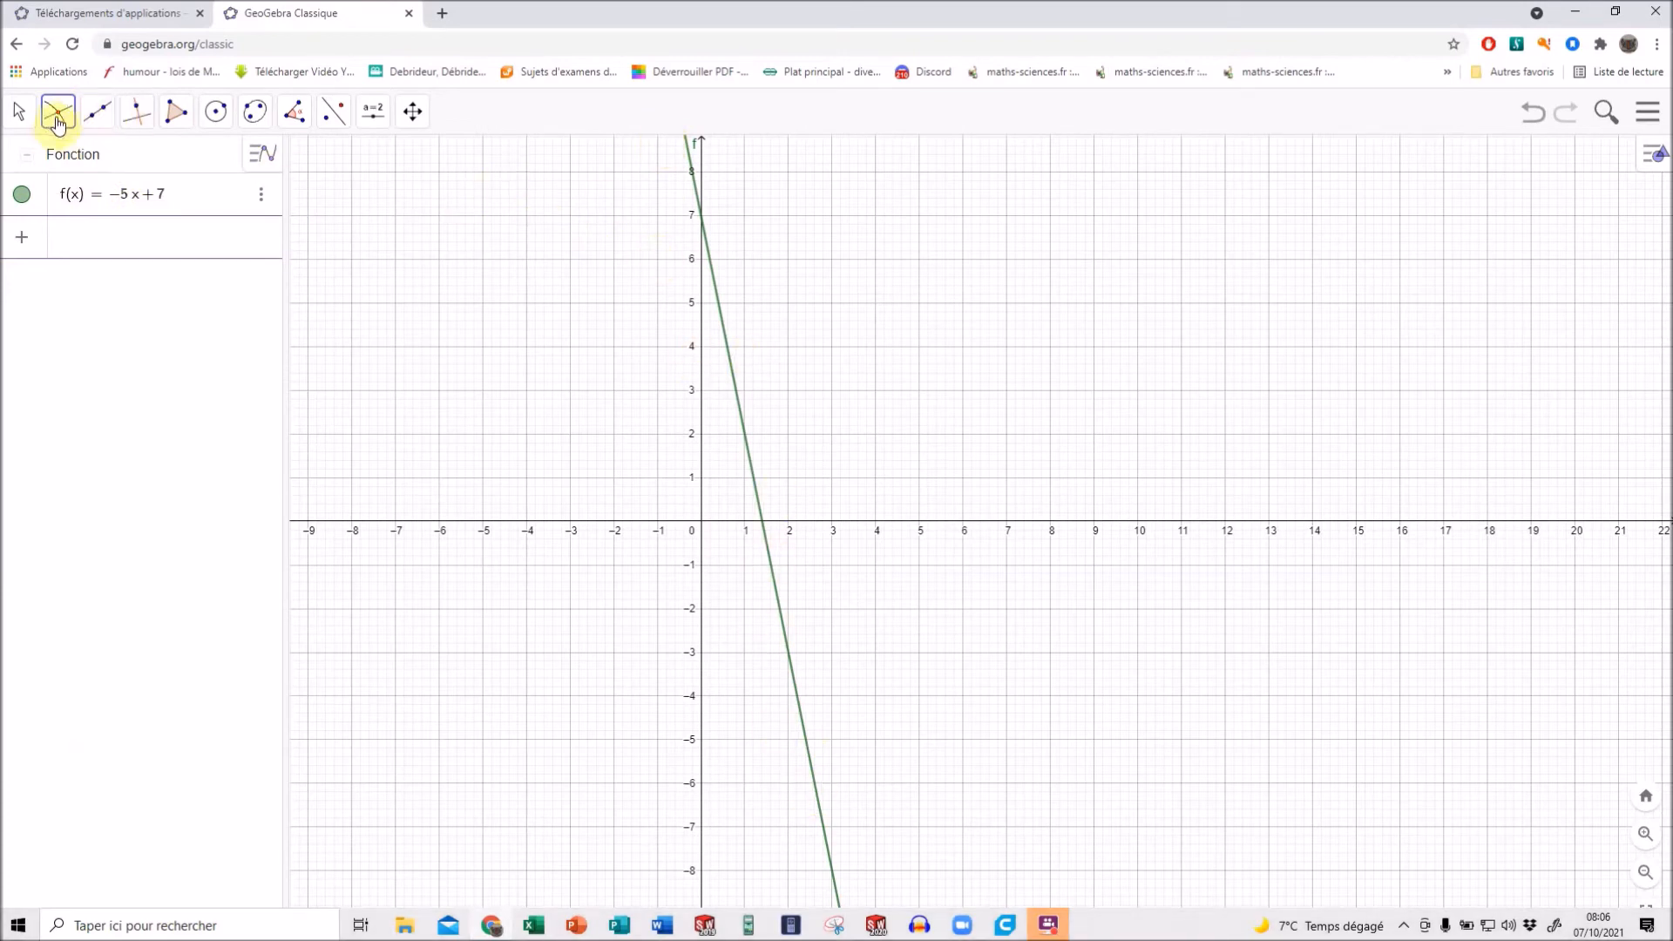
click(706, 216)
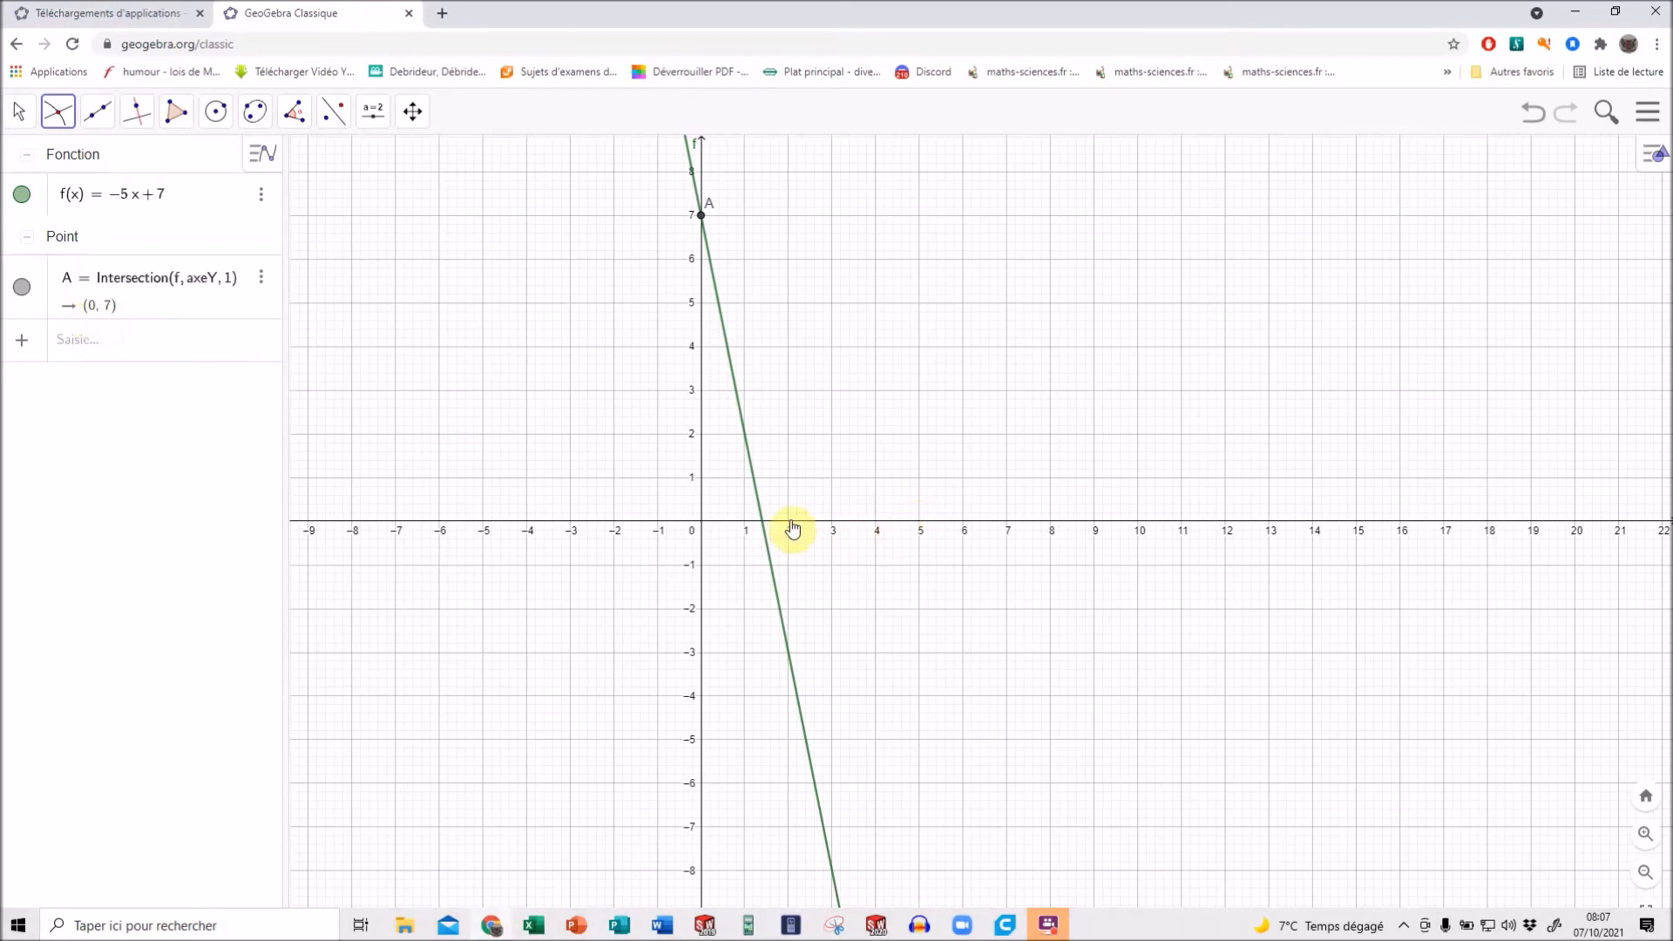
click(766, 529)
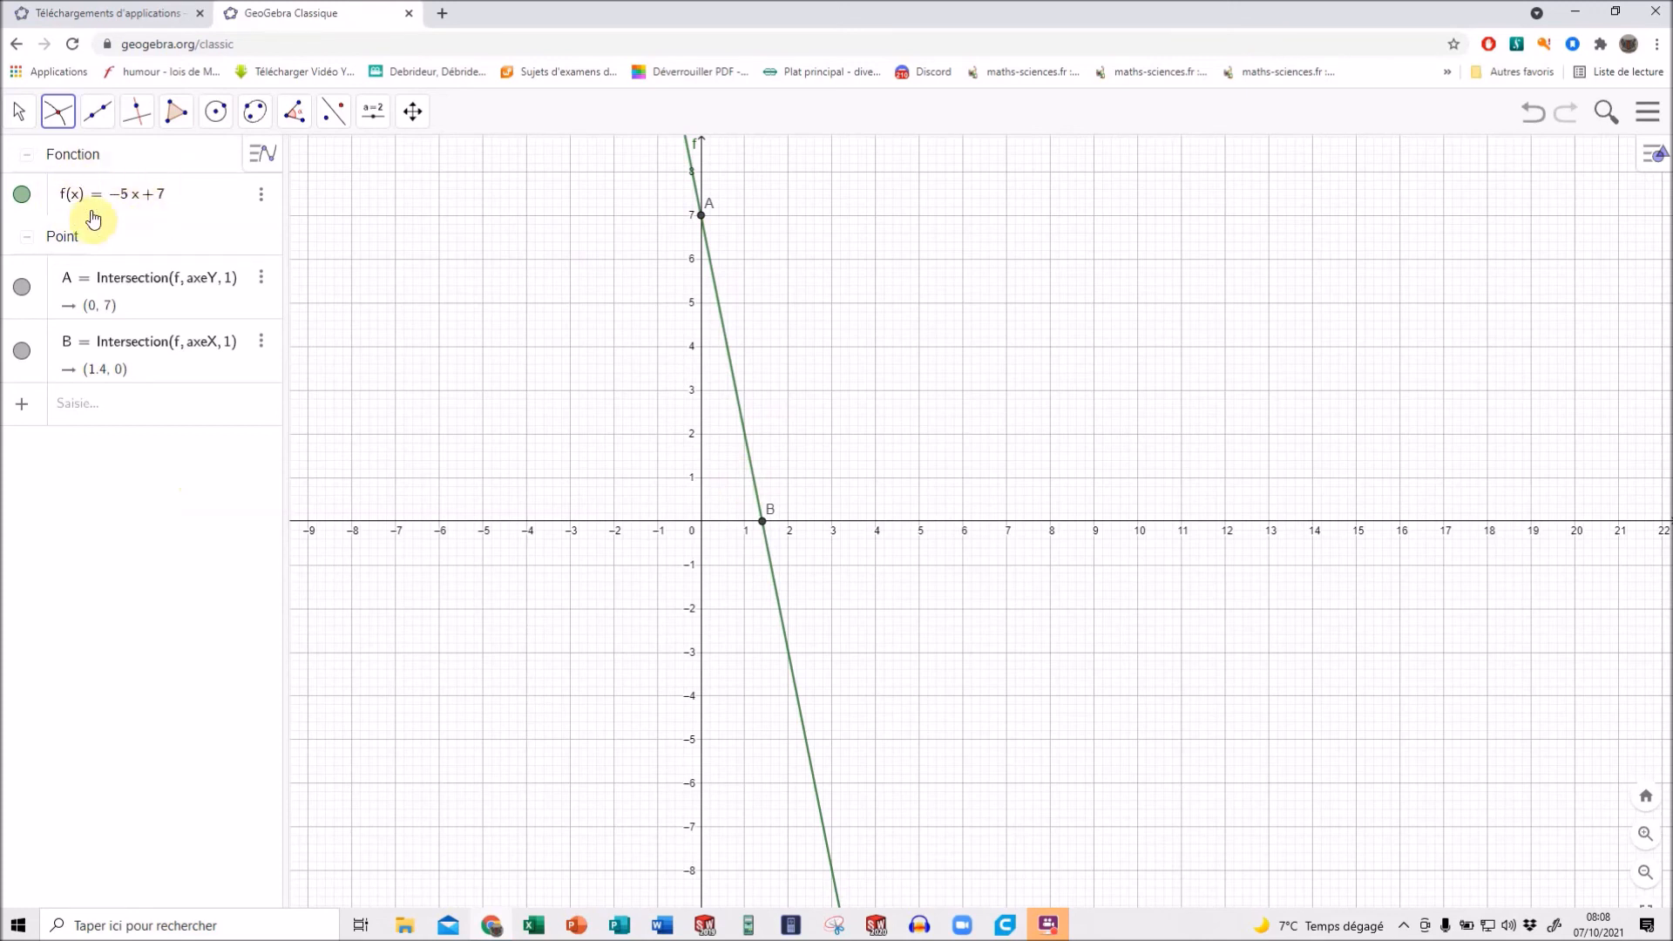
Set function f's label to show its value (Valeur) and place the label beside the line near point A.
right_click(143, 200)
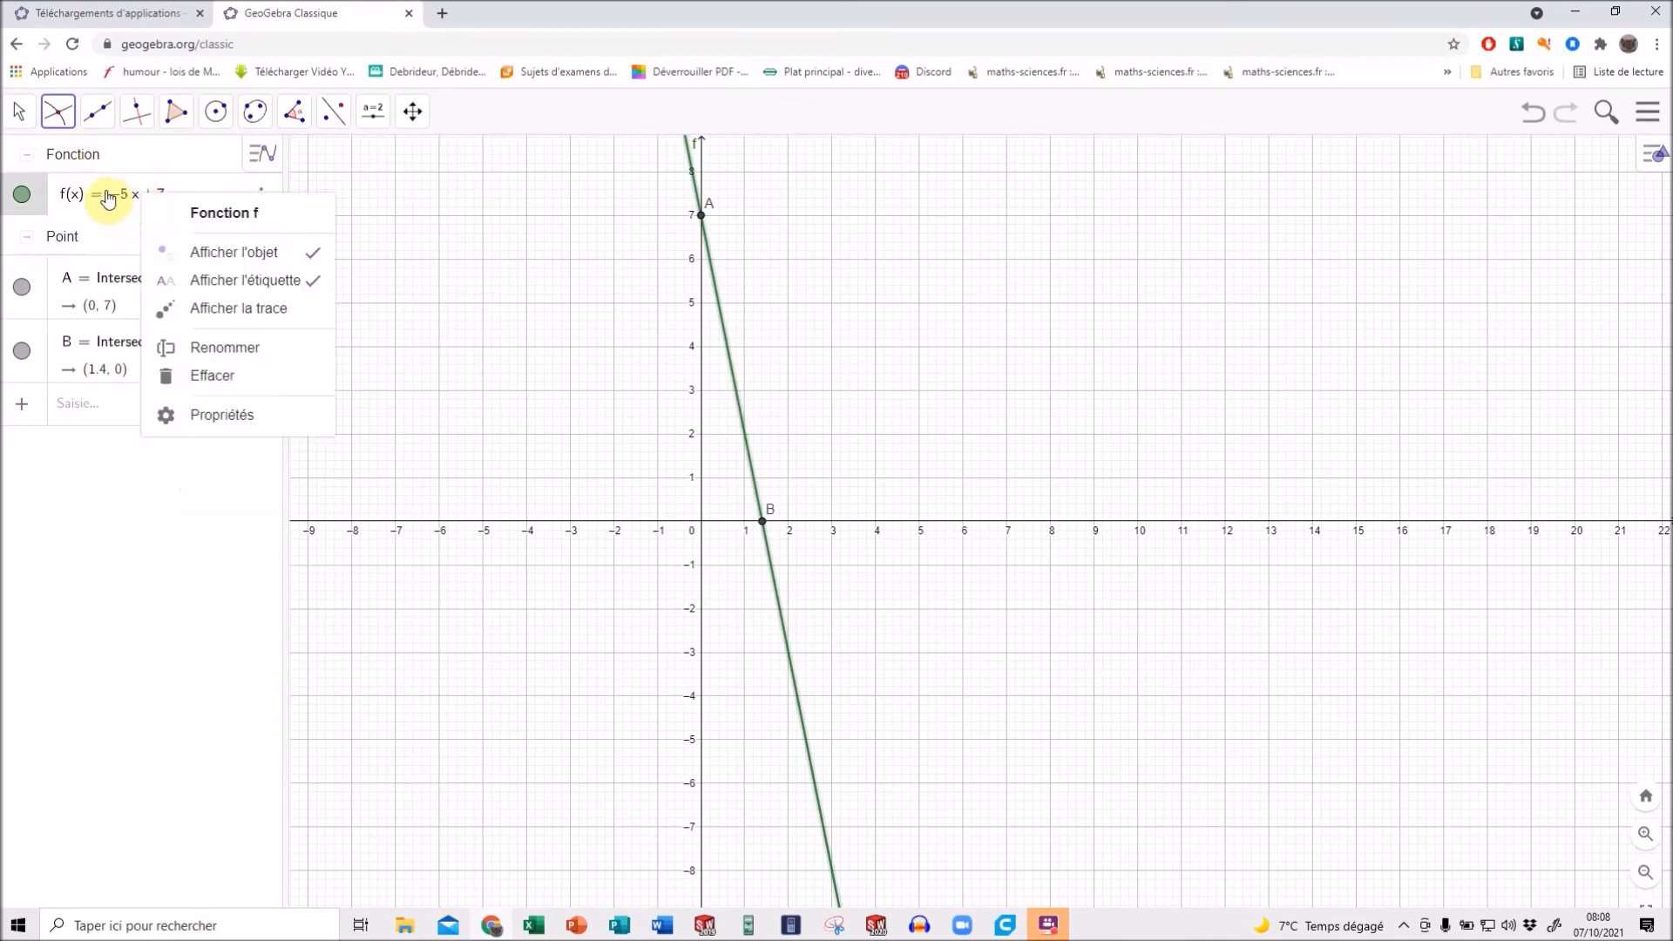
click(723, 324)
right_click(724, 327)
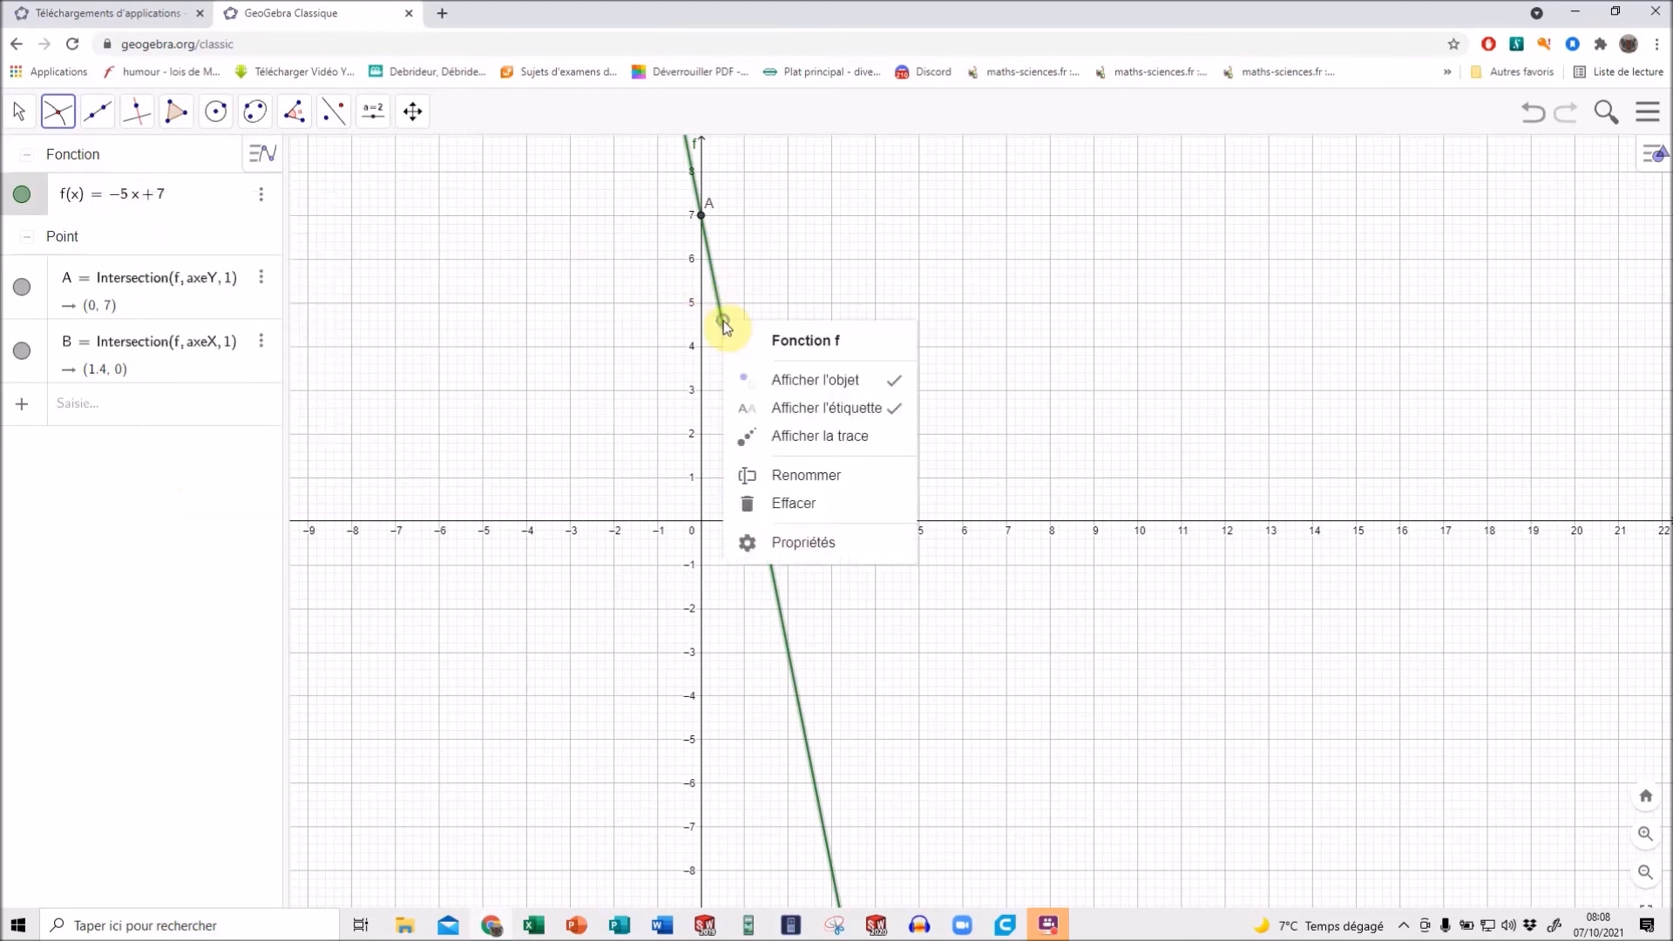
click(808, 544)
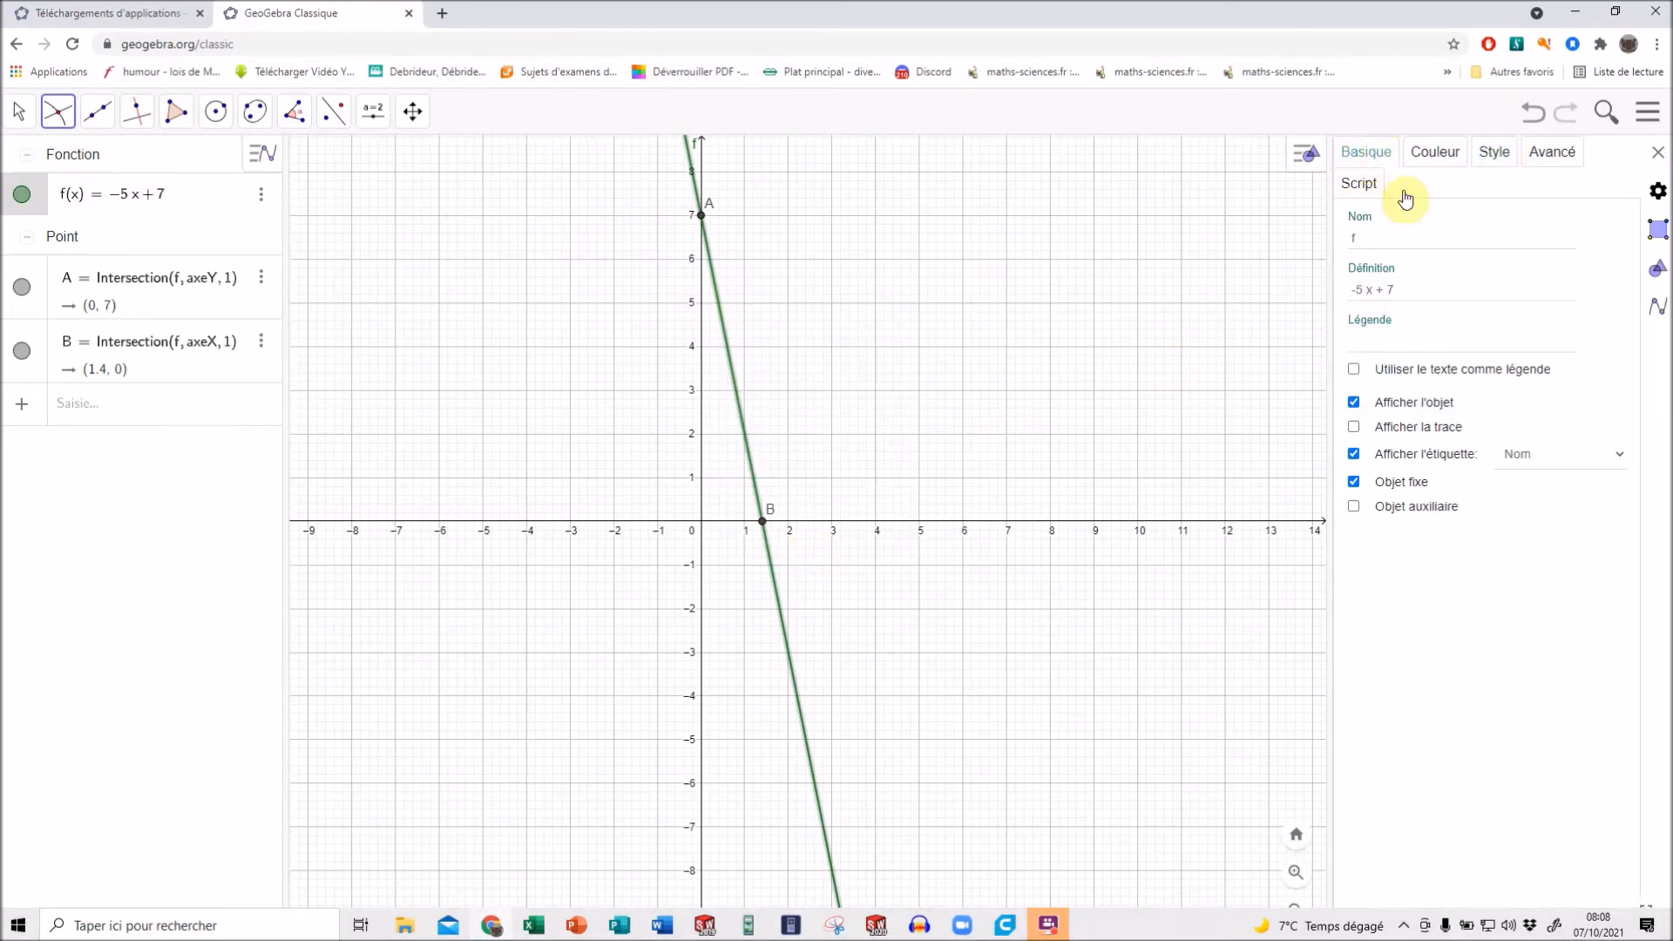
click(1626, 456)
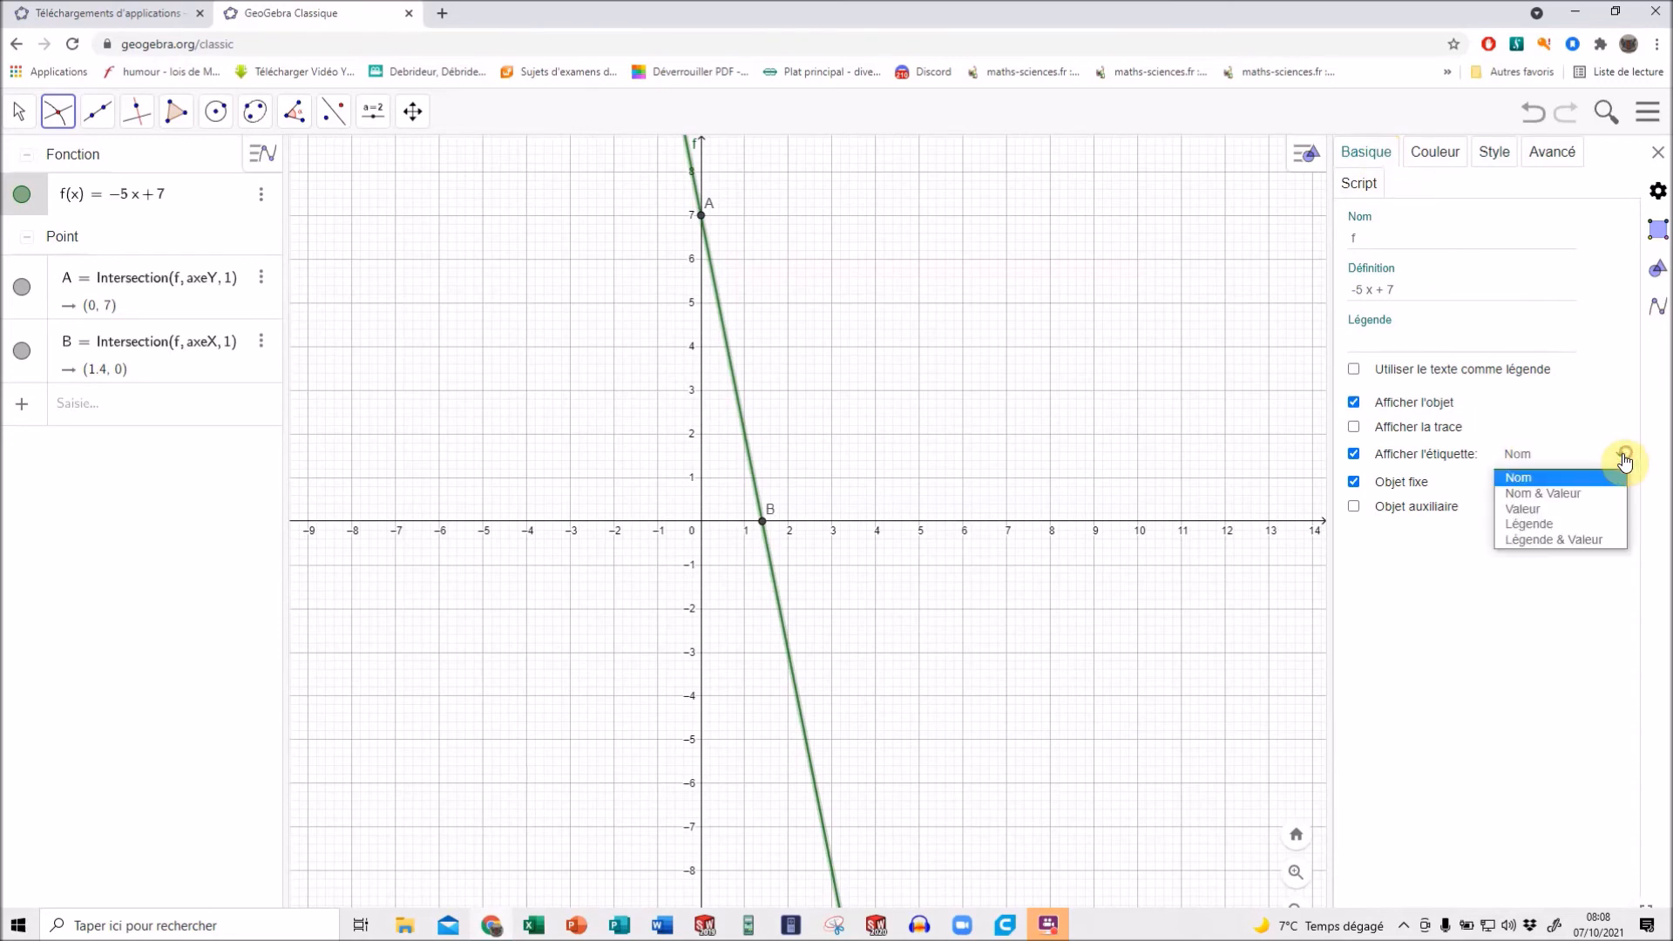
click(1538, 523)
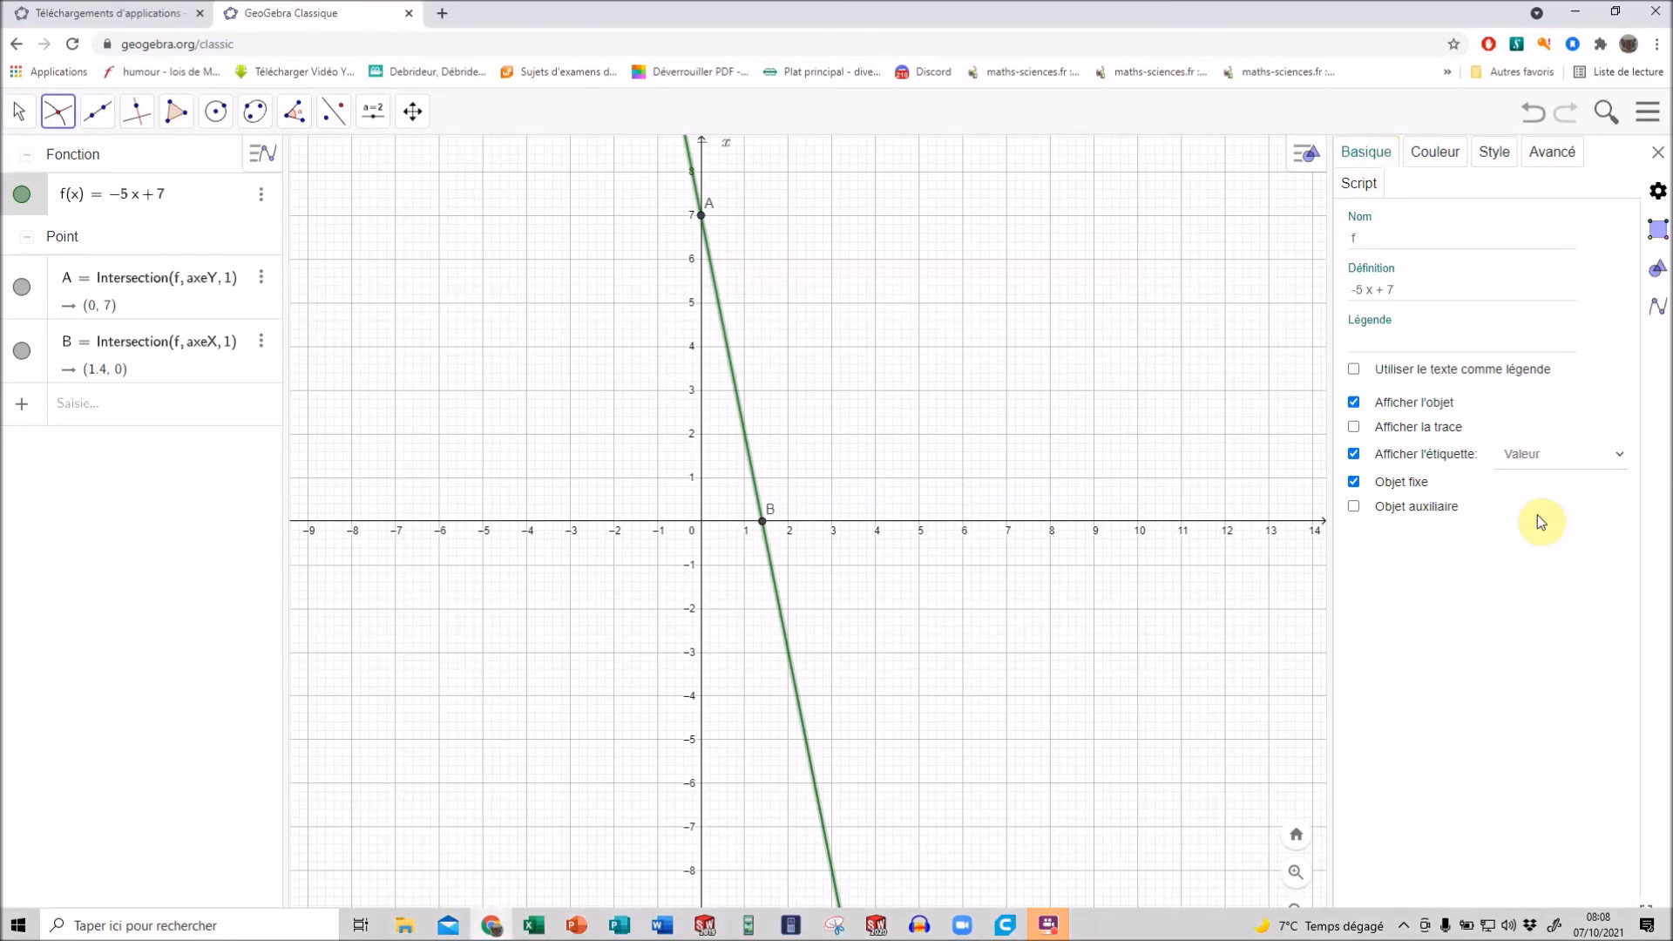
key(Escape)
drag(734, 155, 761, 206)
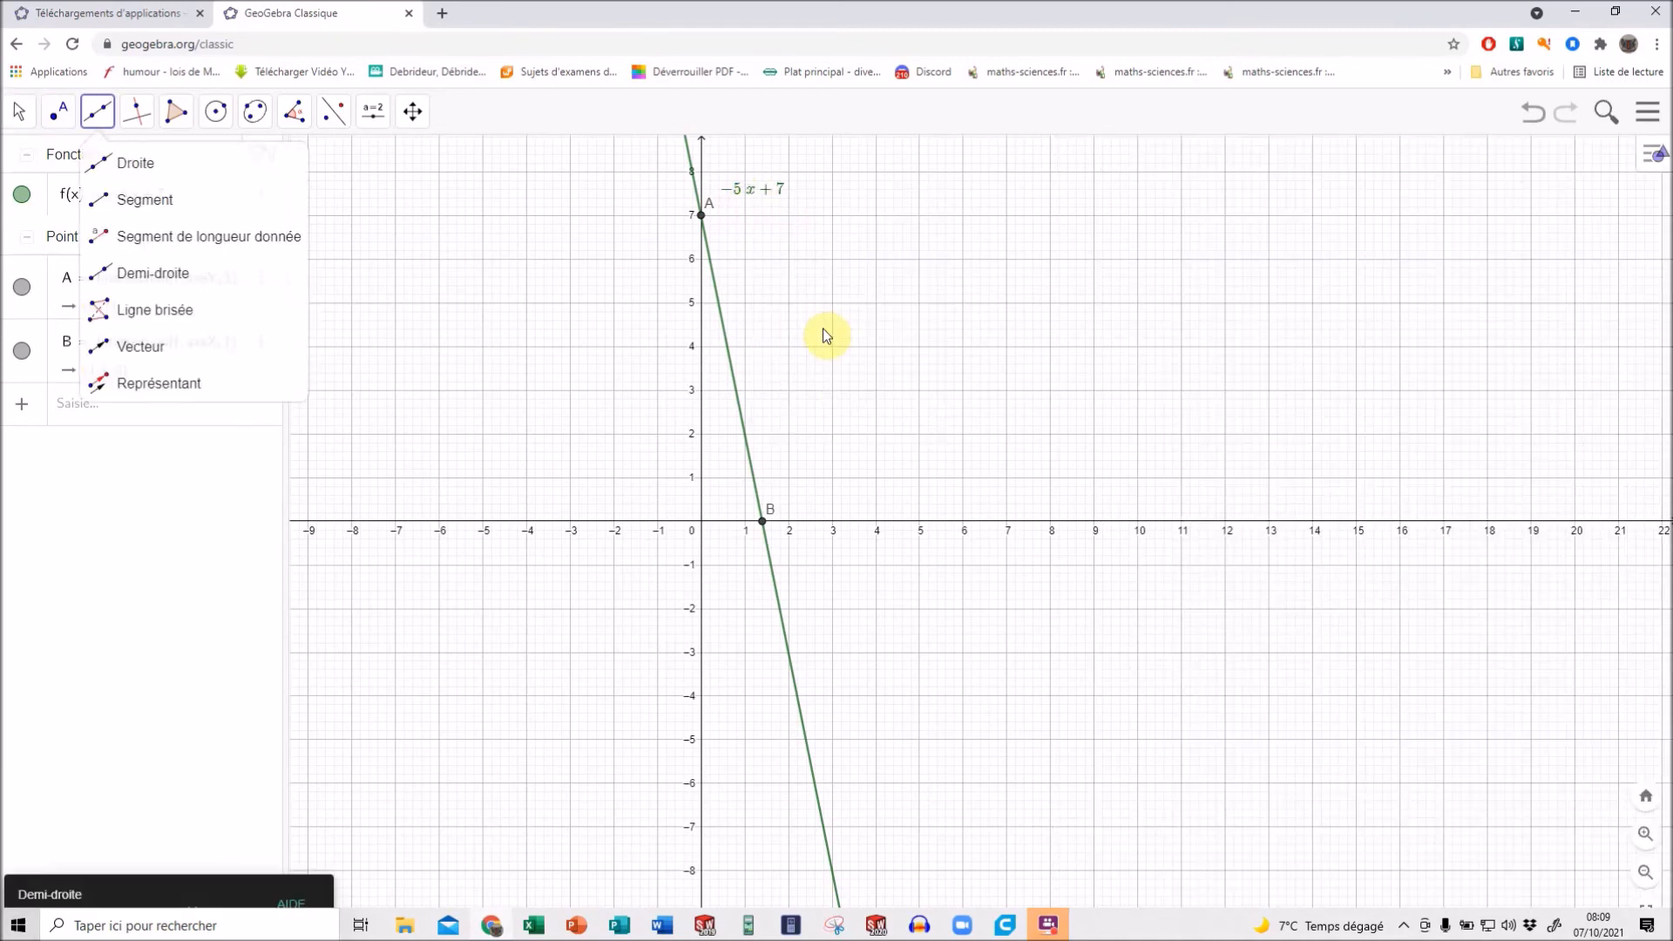
Draw a line through two new points at (3, 6) and (15, 4).
click(833, 258)
click(1357, 347)
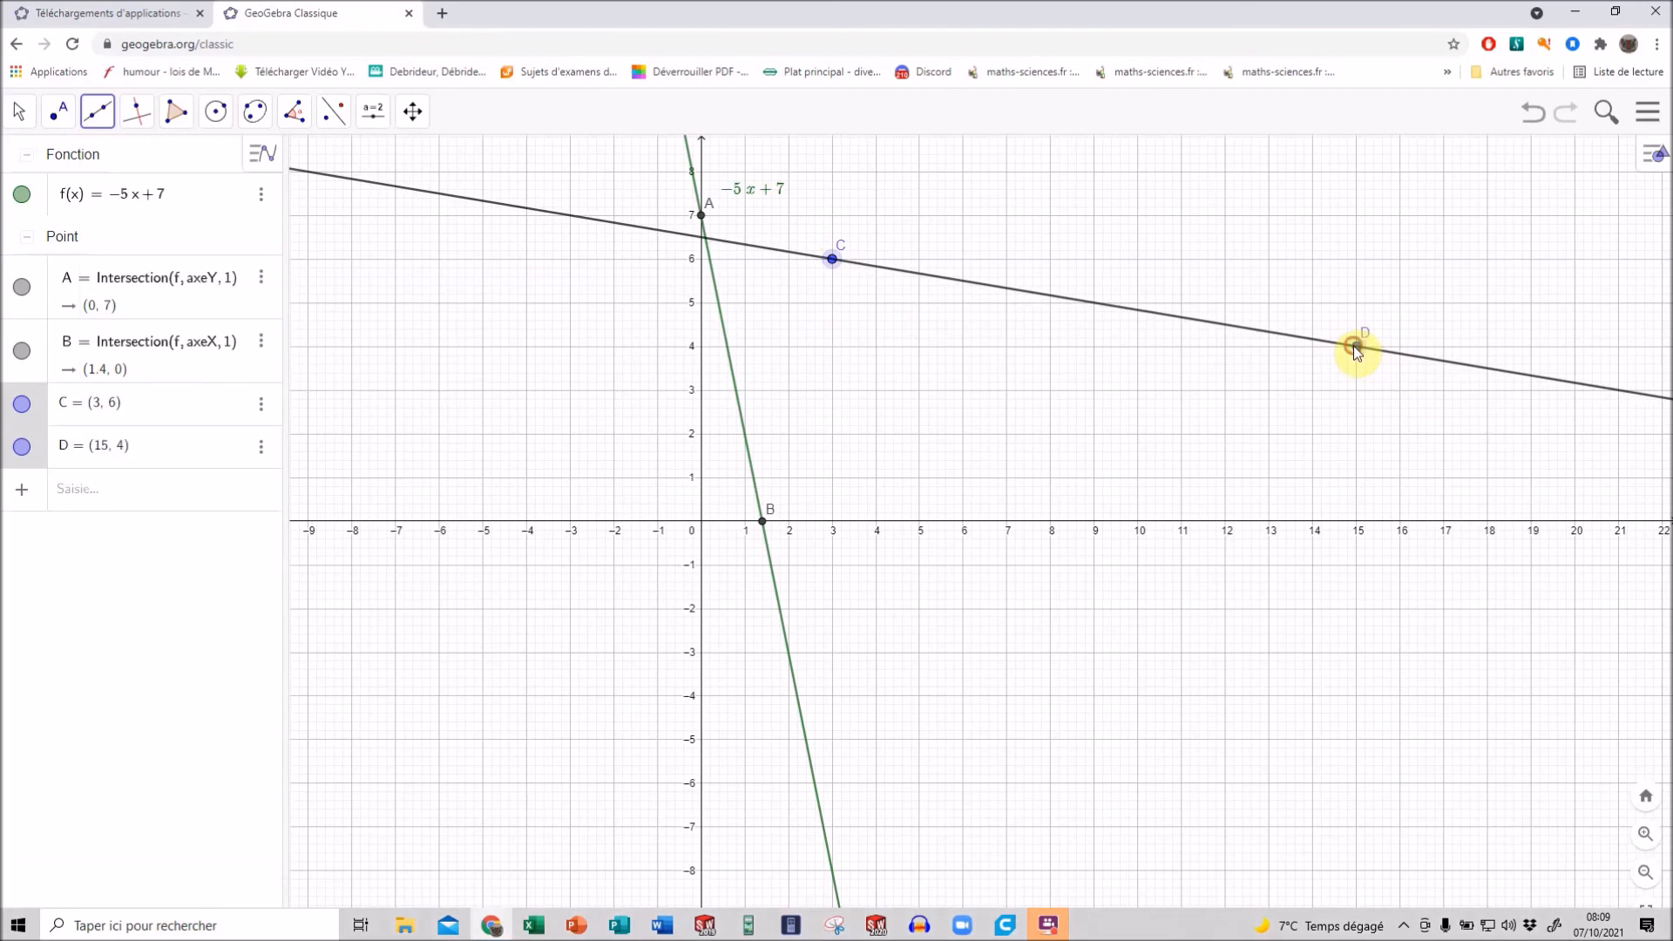
Set line CD's label to show its value (Valeur) and move the label just below the line near its left end.
click(22, 113)
click(995, 286)
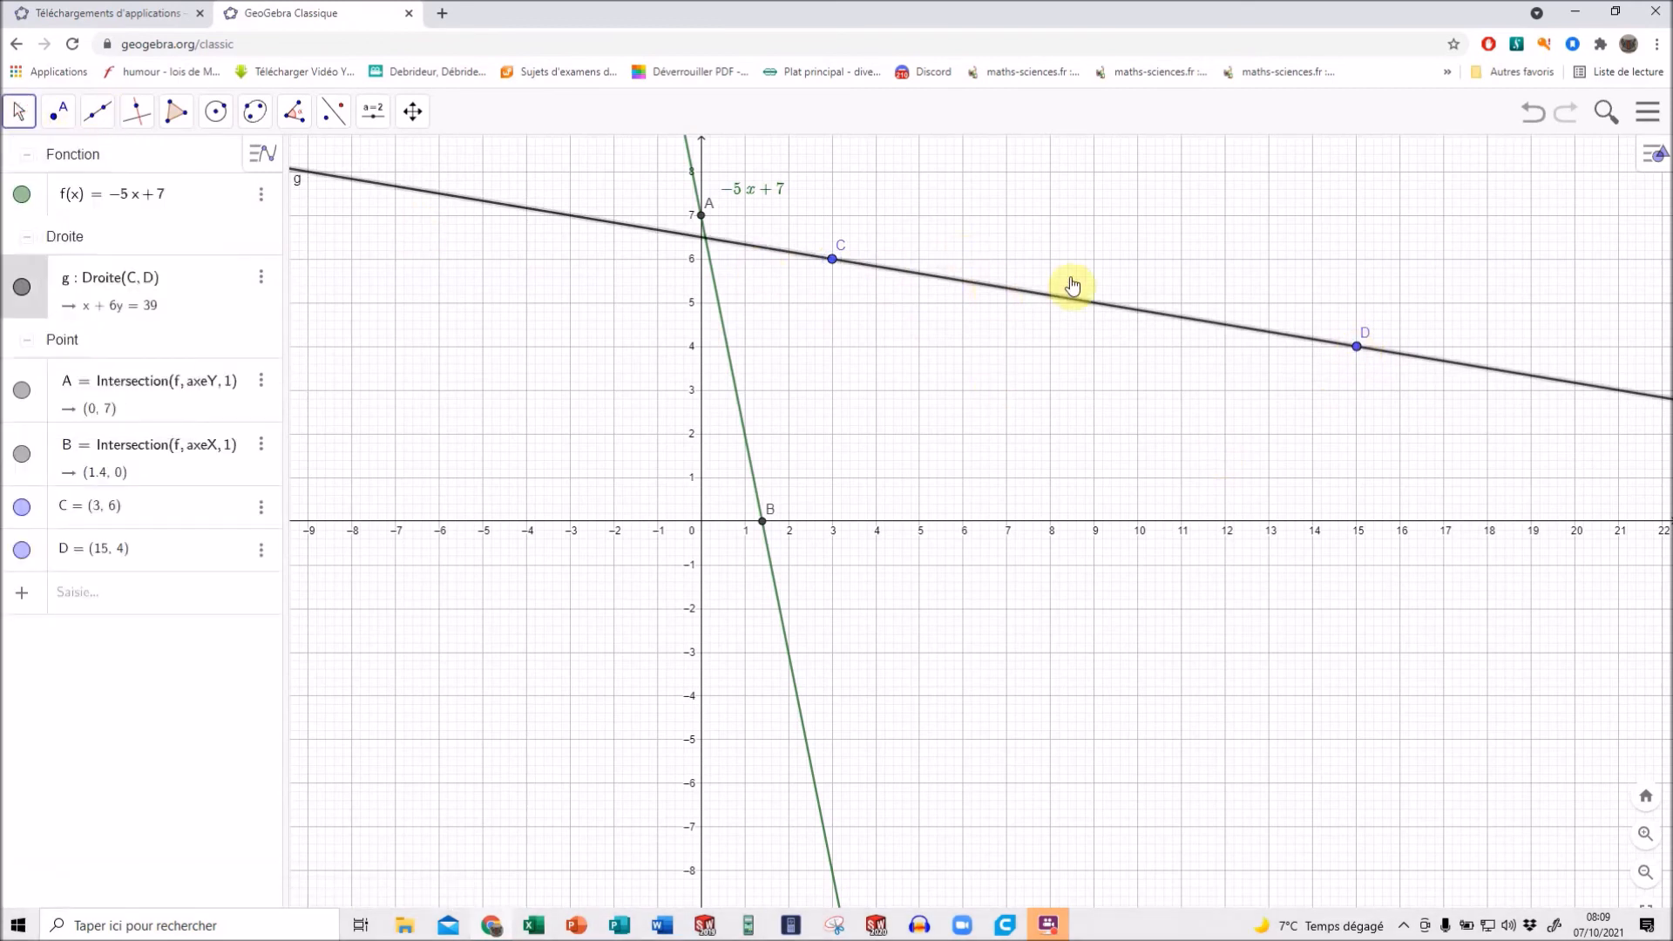
click(1650, 117)
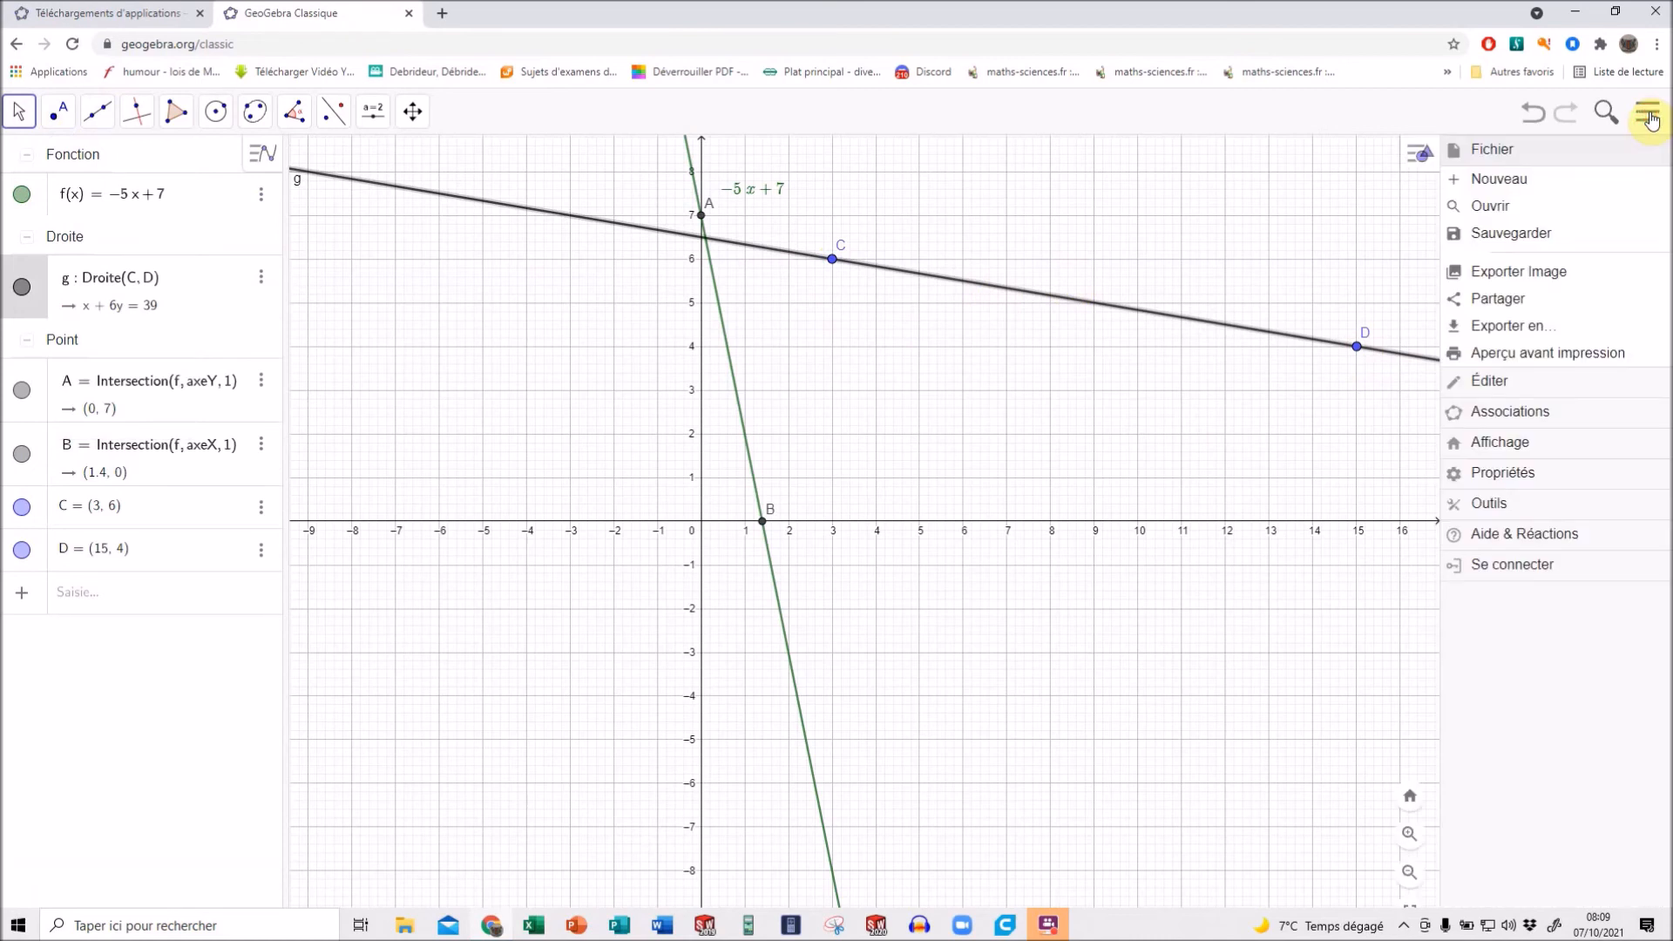
click(1529, 482)
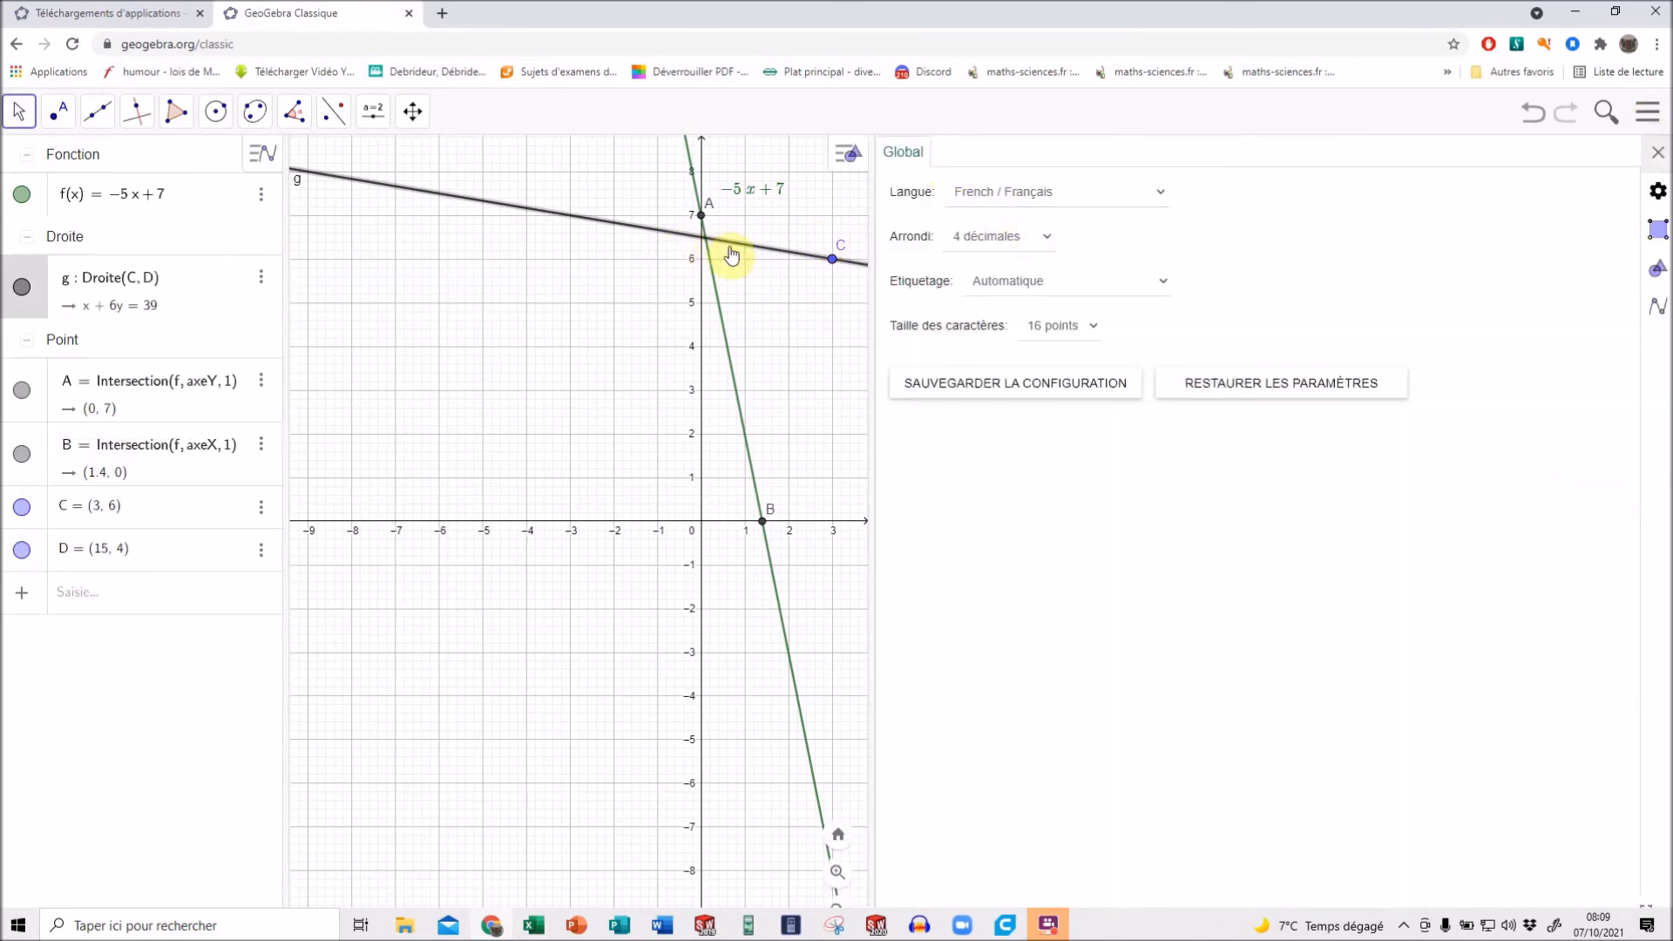
click(760, 290)
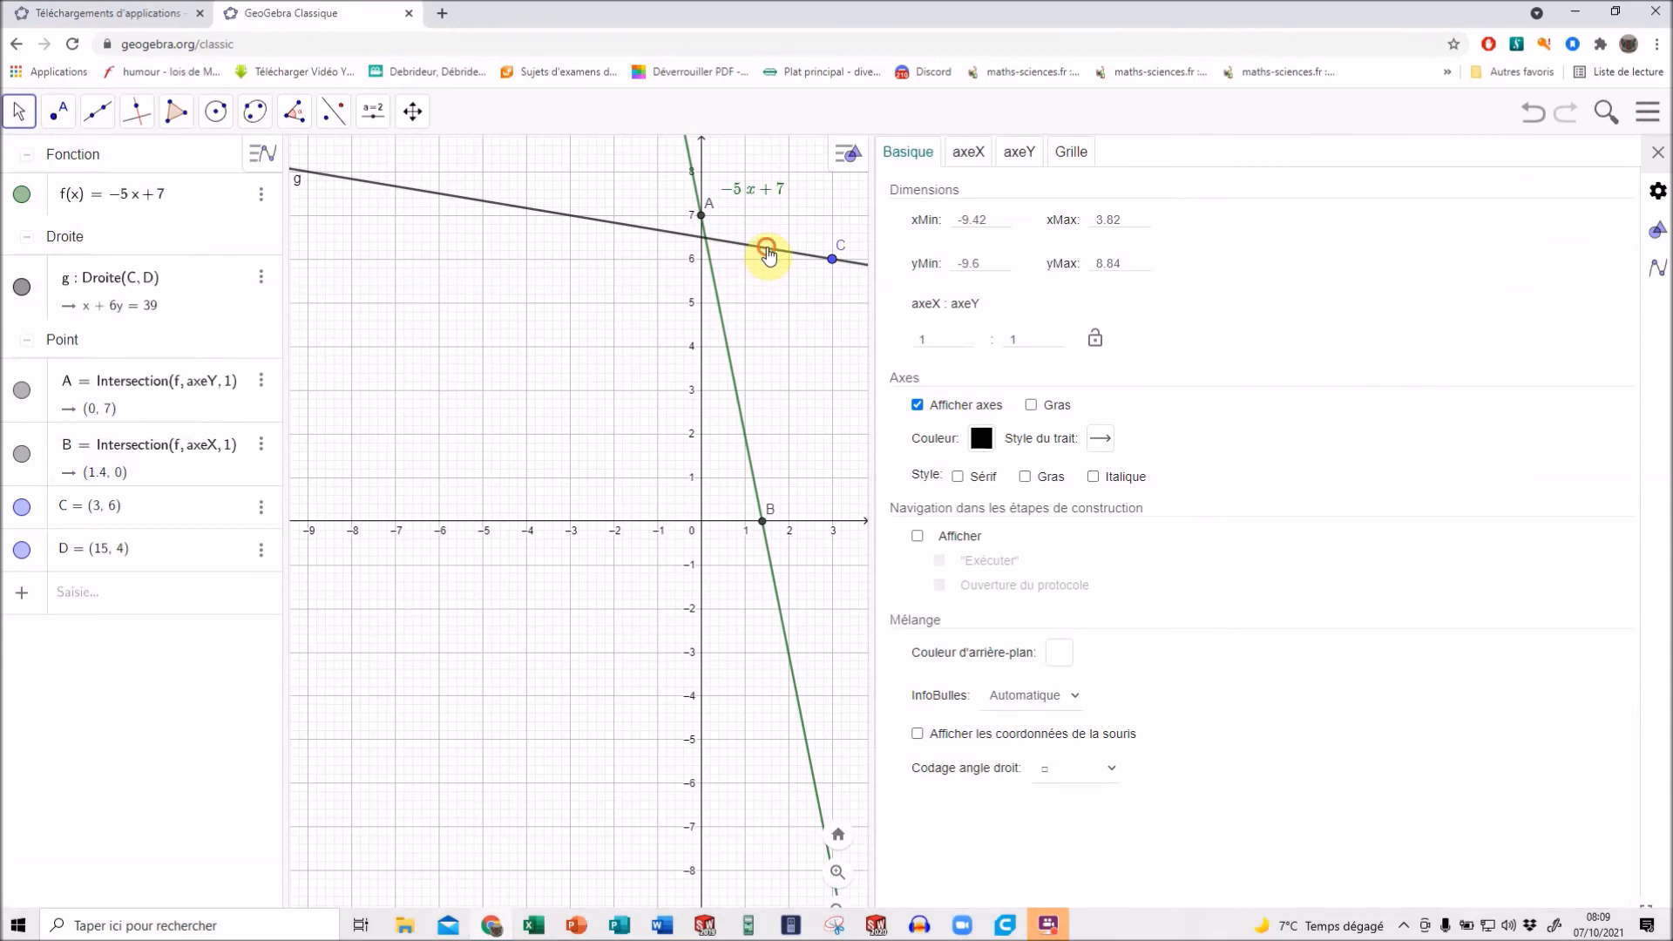
click(767, 253)
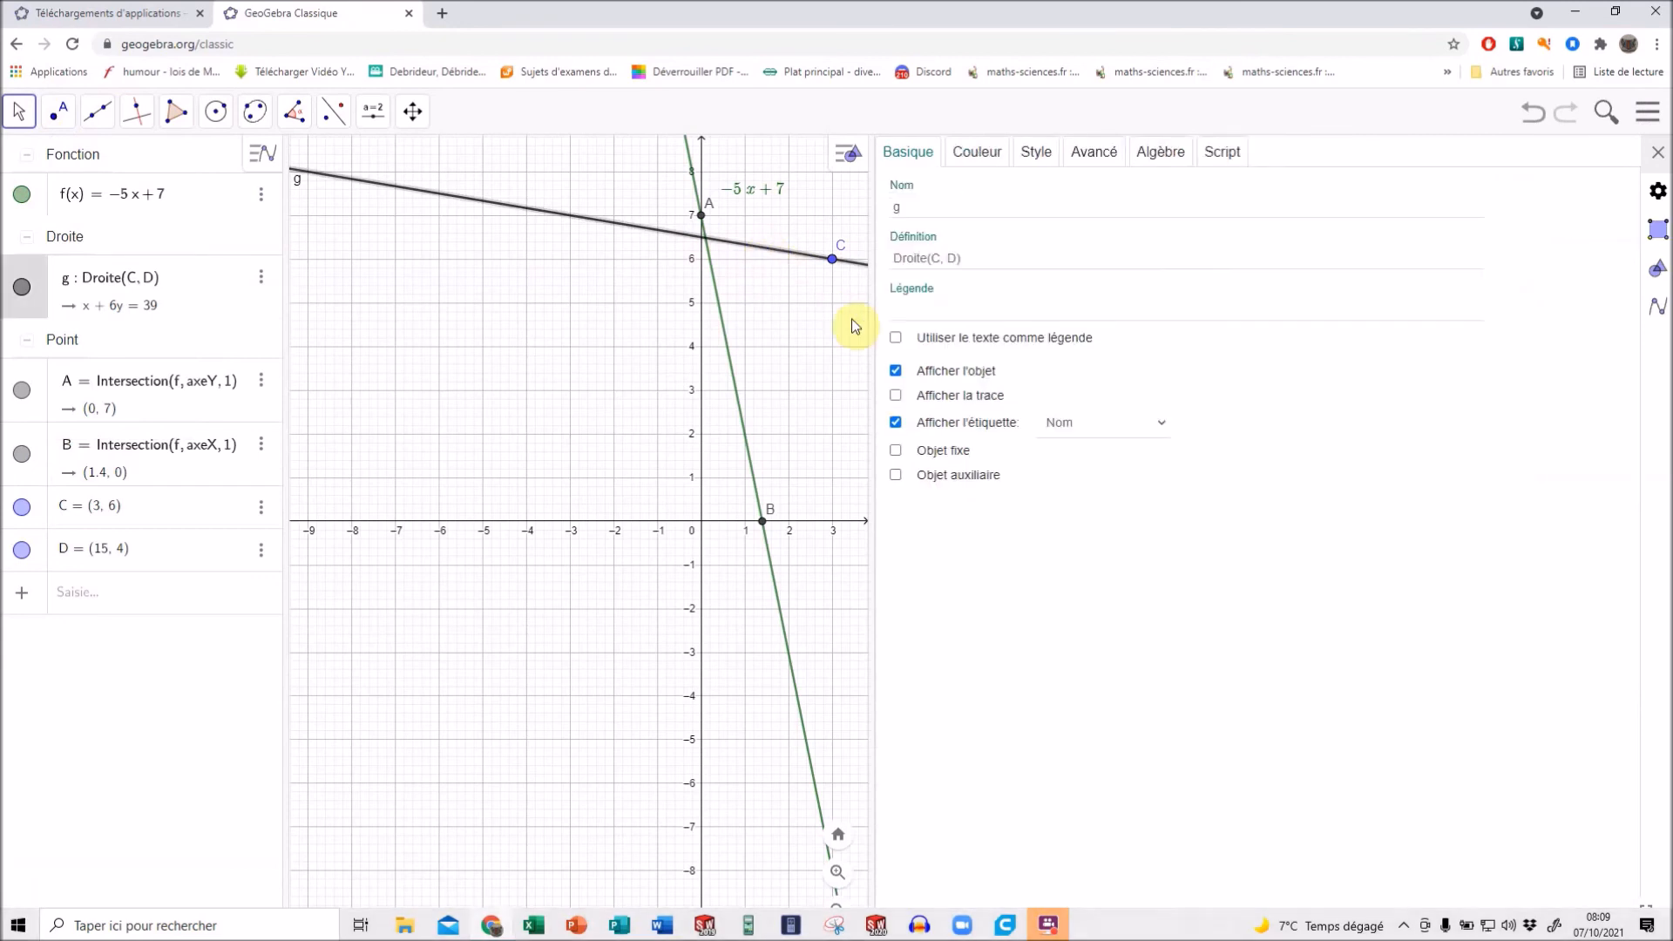
click(1124, 430)
click(1087, 485)
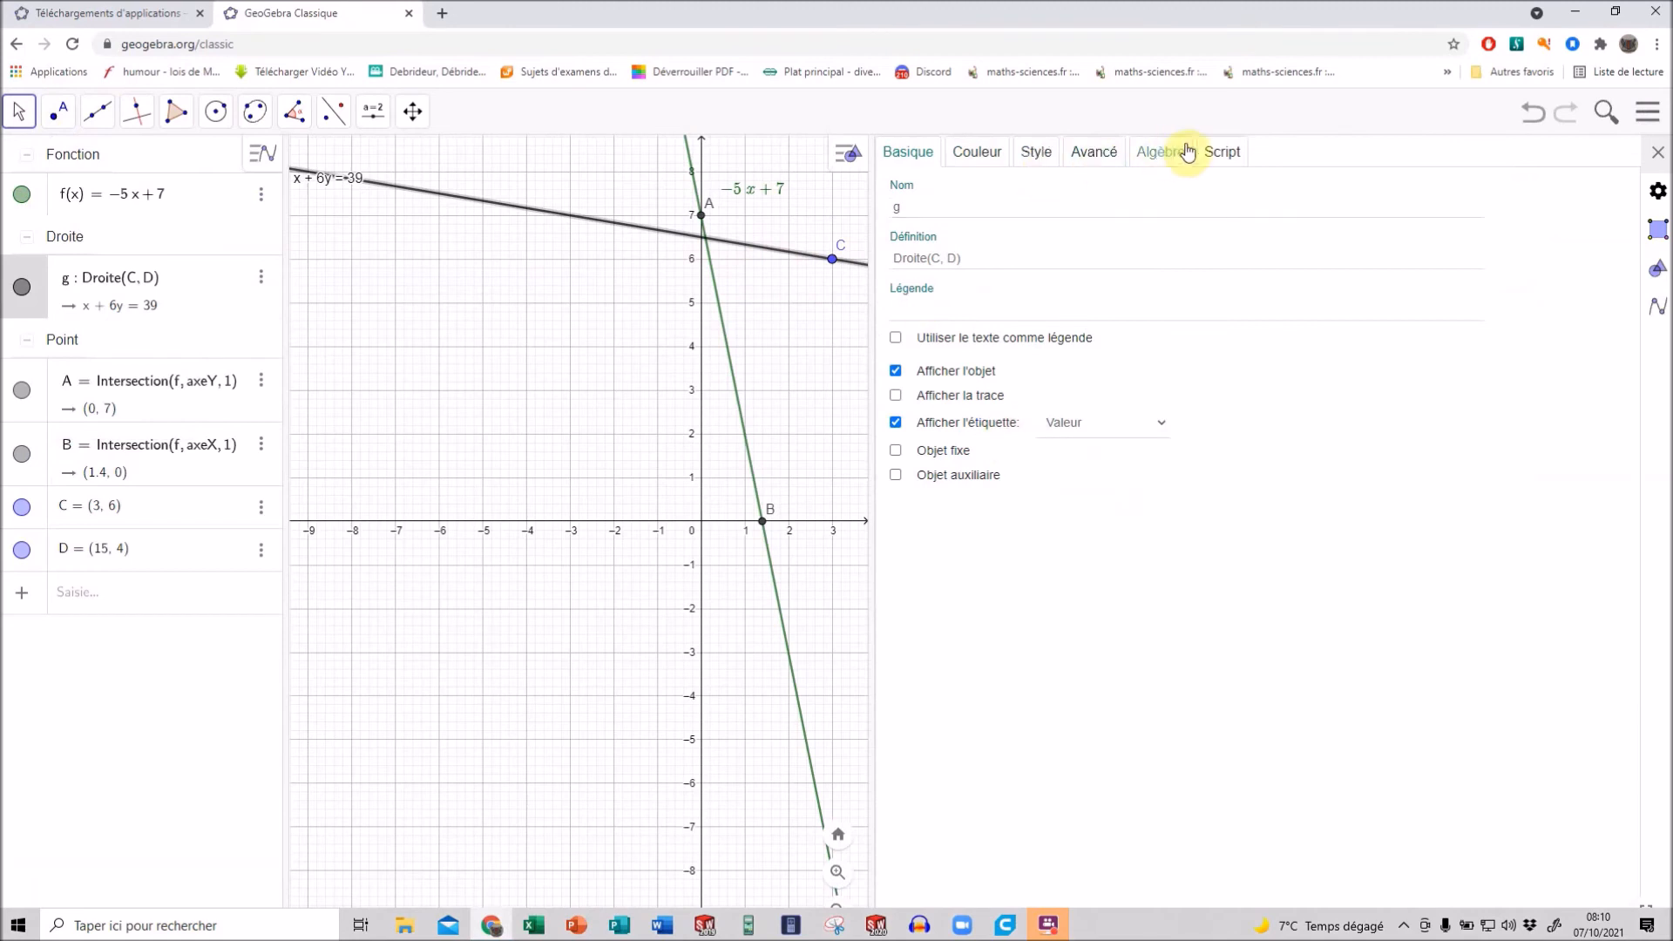
click(1161, 152)
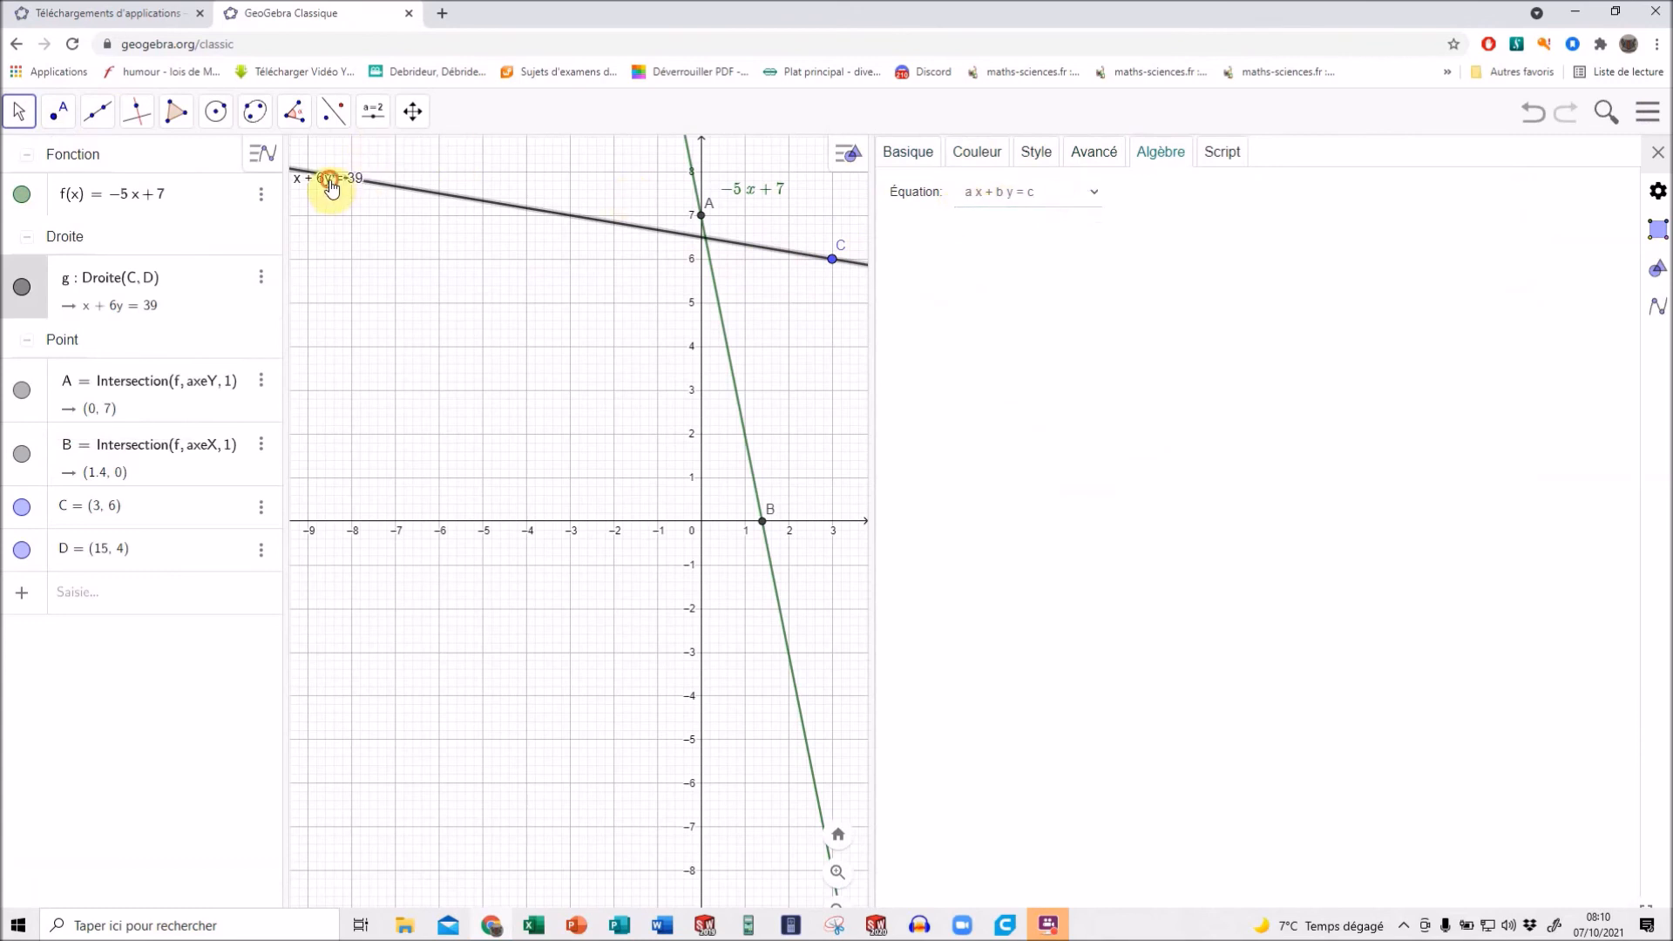
drag(331, 186, 341, 222)
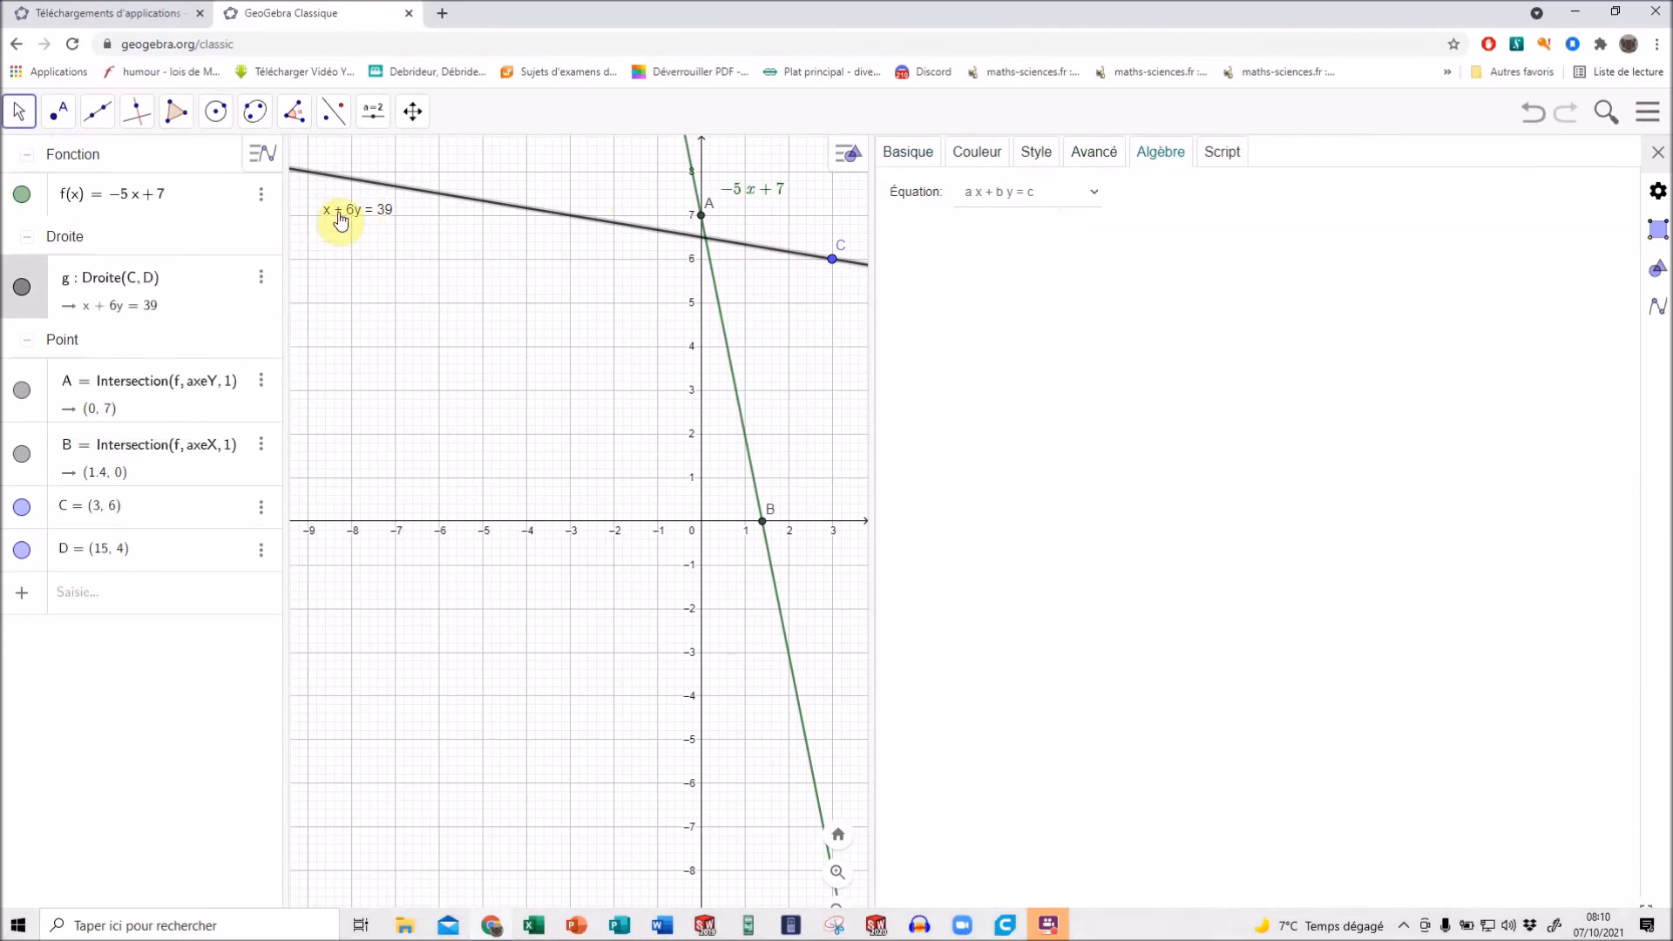
Cycle line CD's equation form through y = a x + b and a x + b y + c = 0, ending on a x + b y = c.
click(1093, 198)
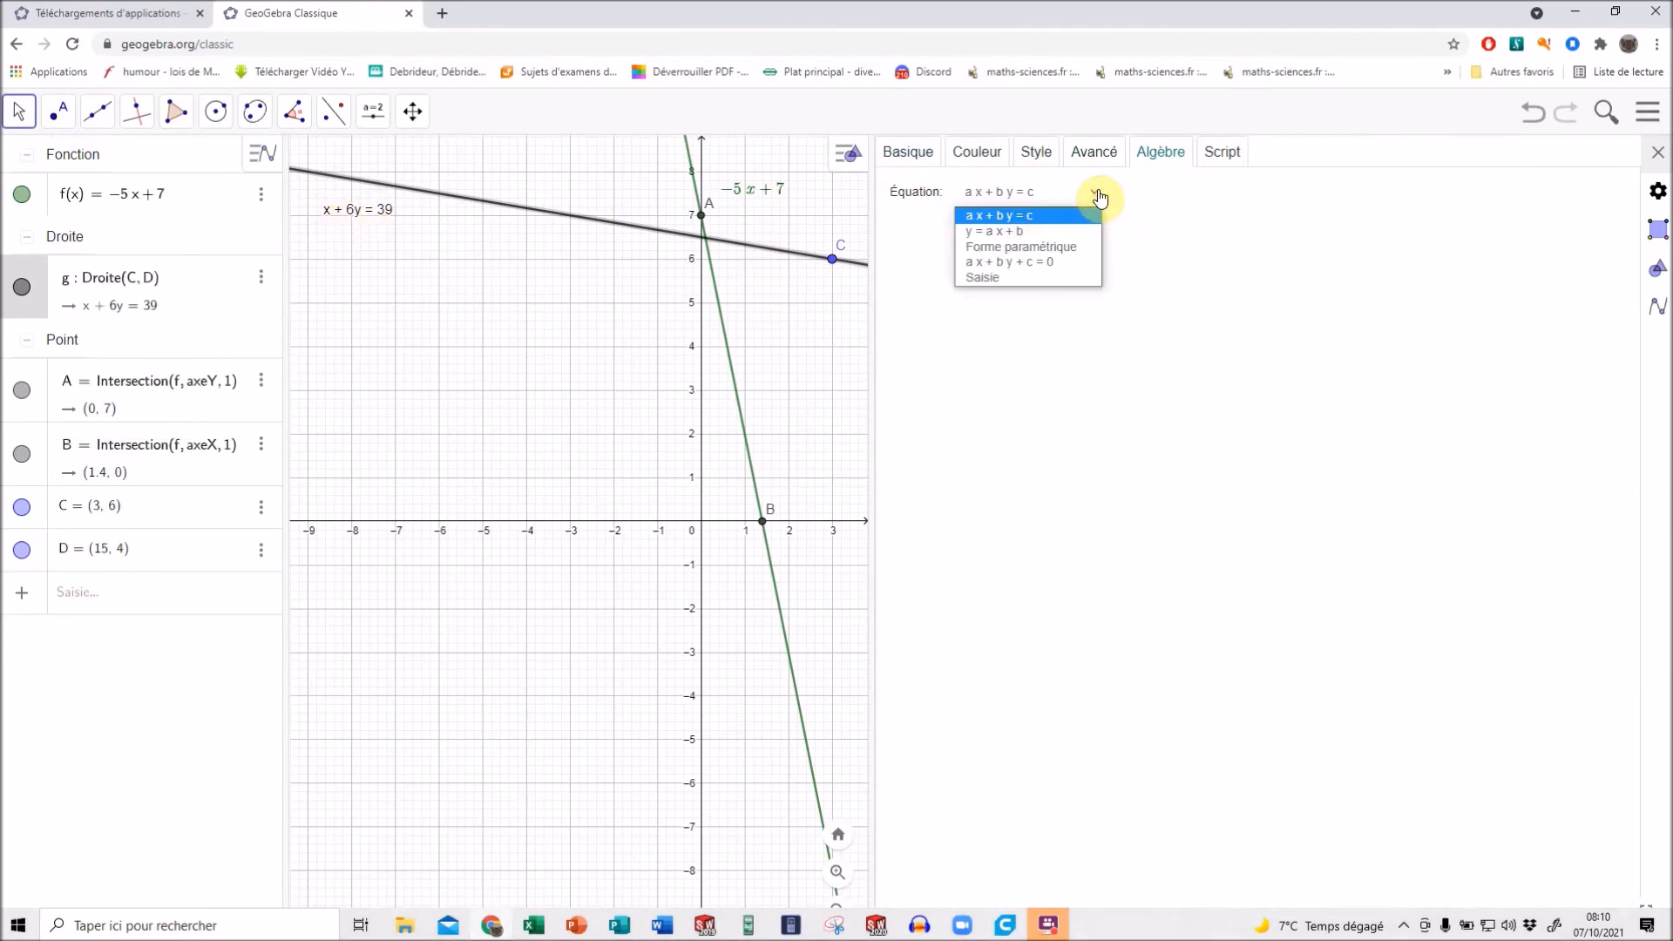
click(1011, 231)
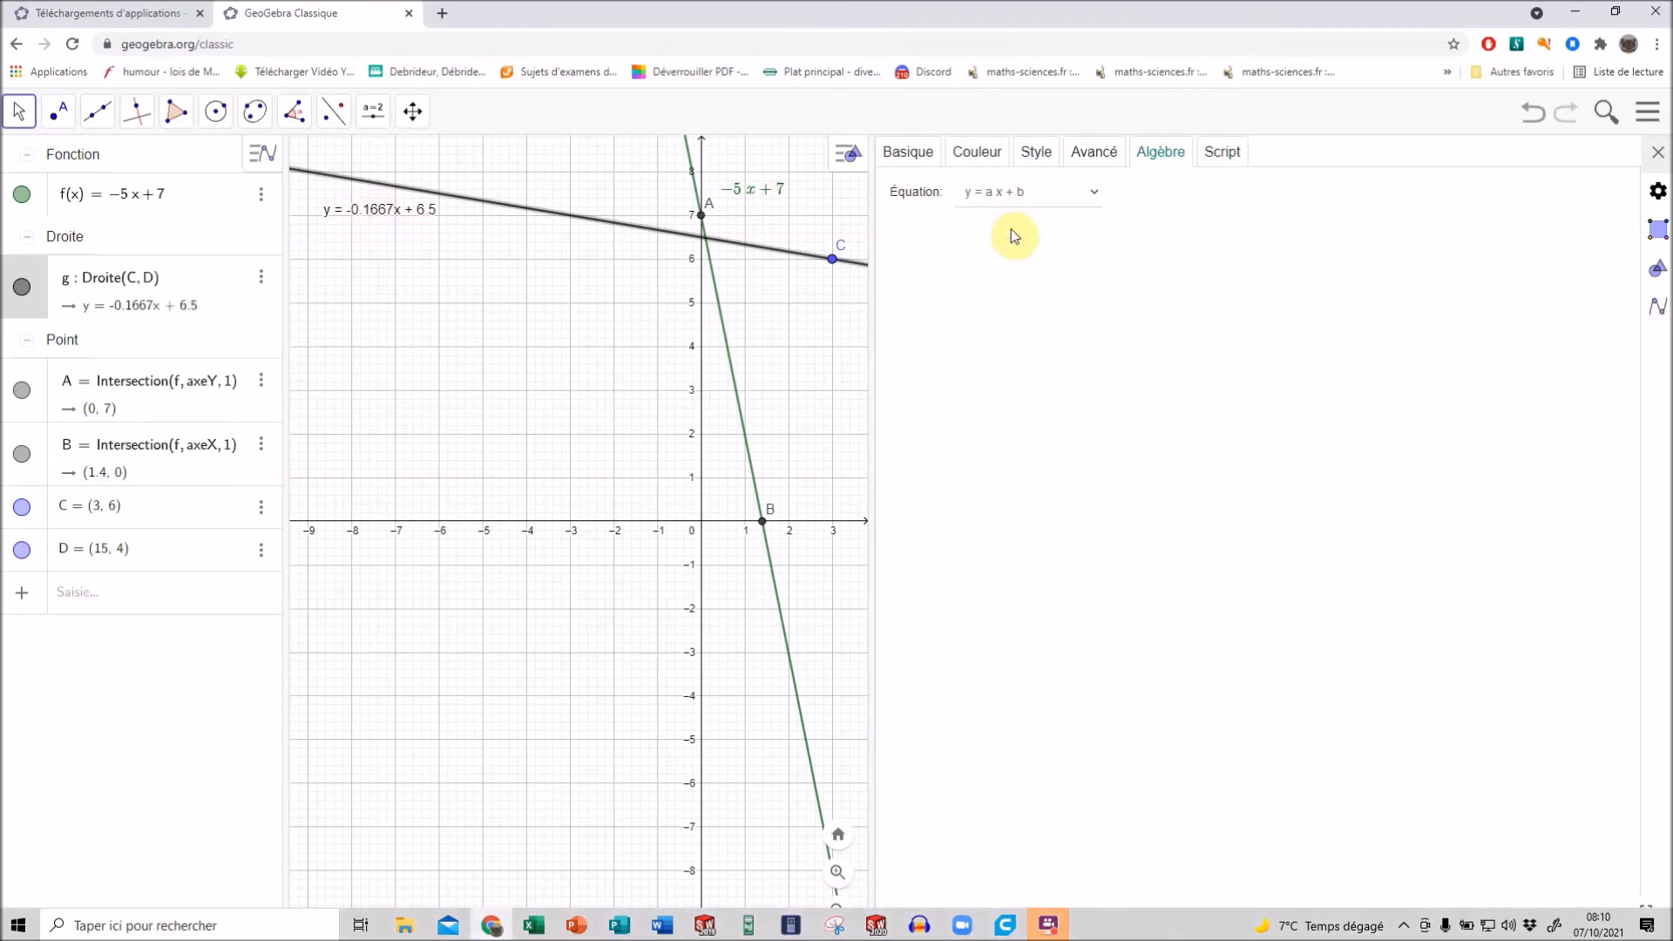
click(1094, 194)
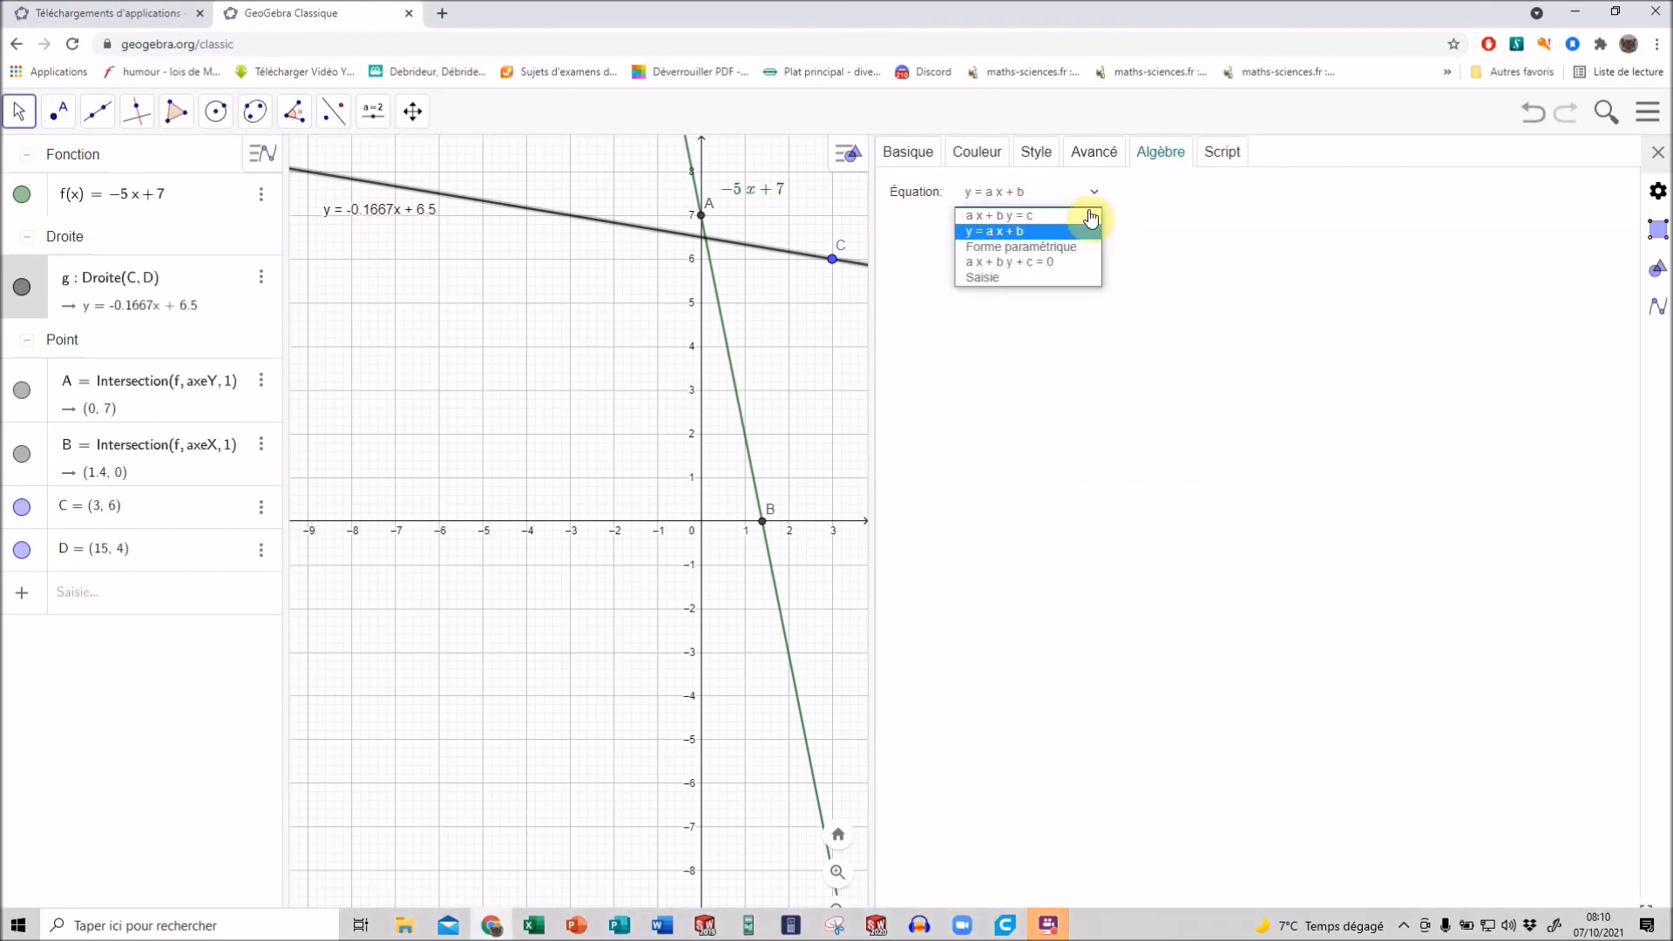
click(1020, 264)
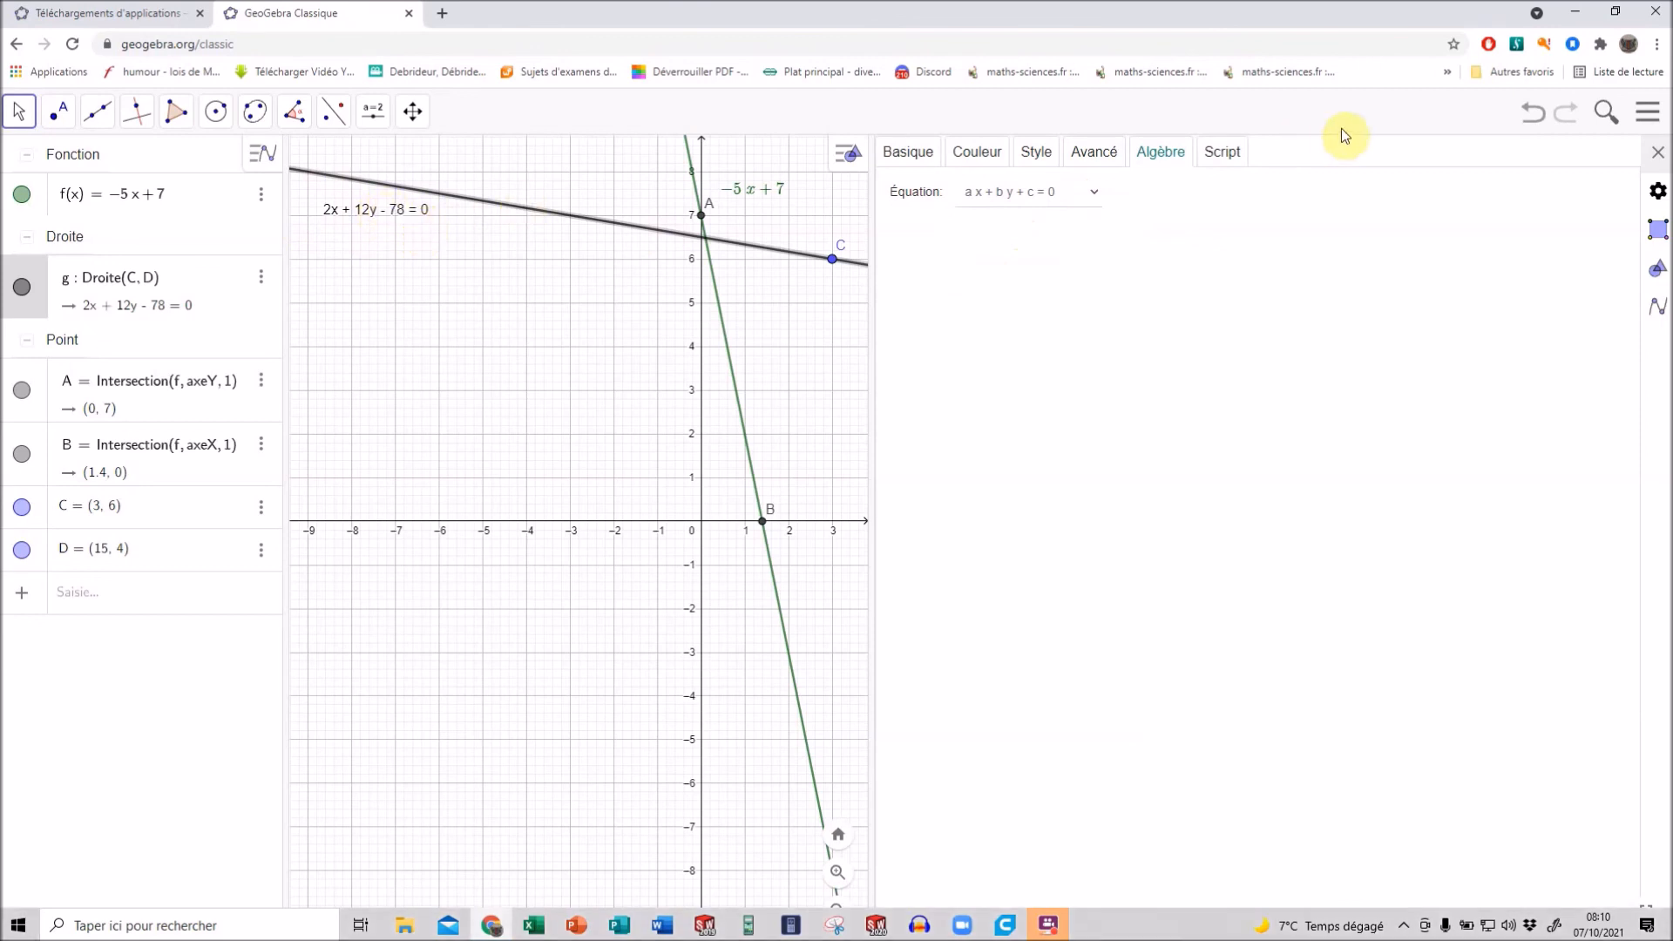
click(1089, 193)
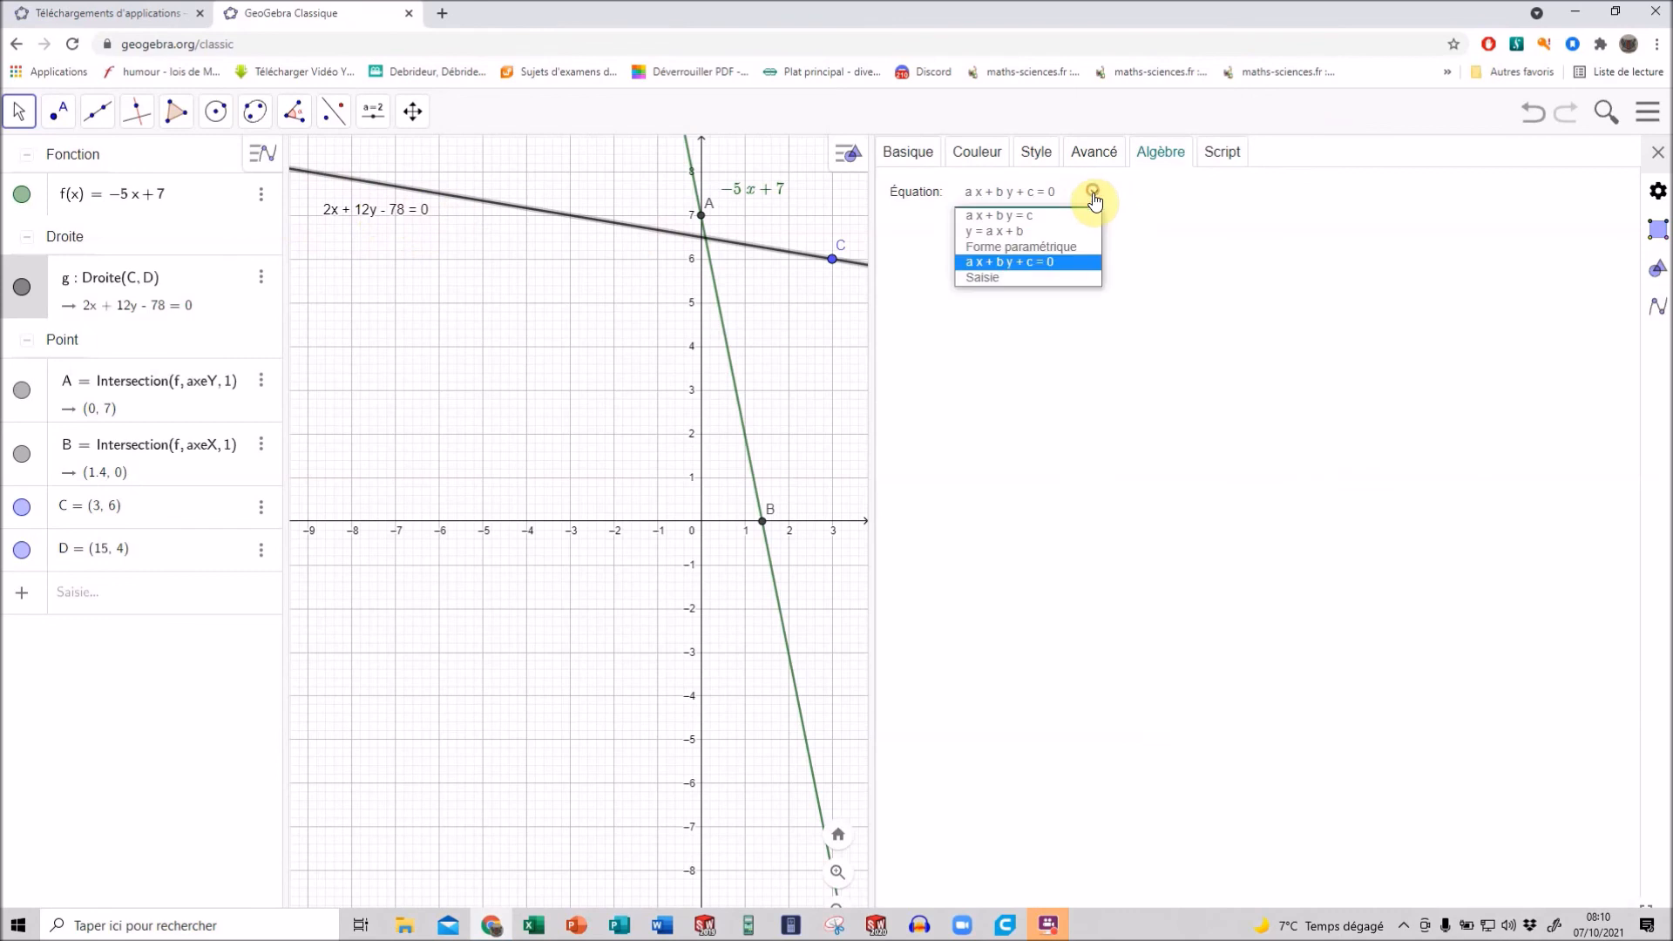
click(1010, 233)
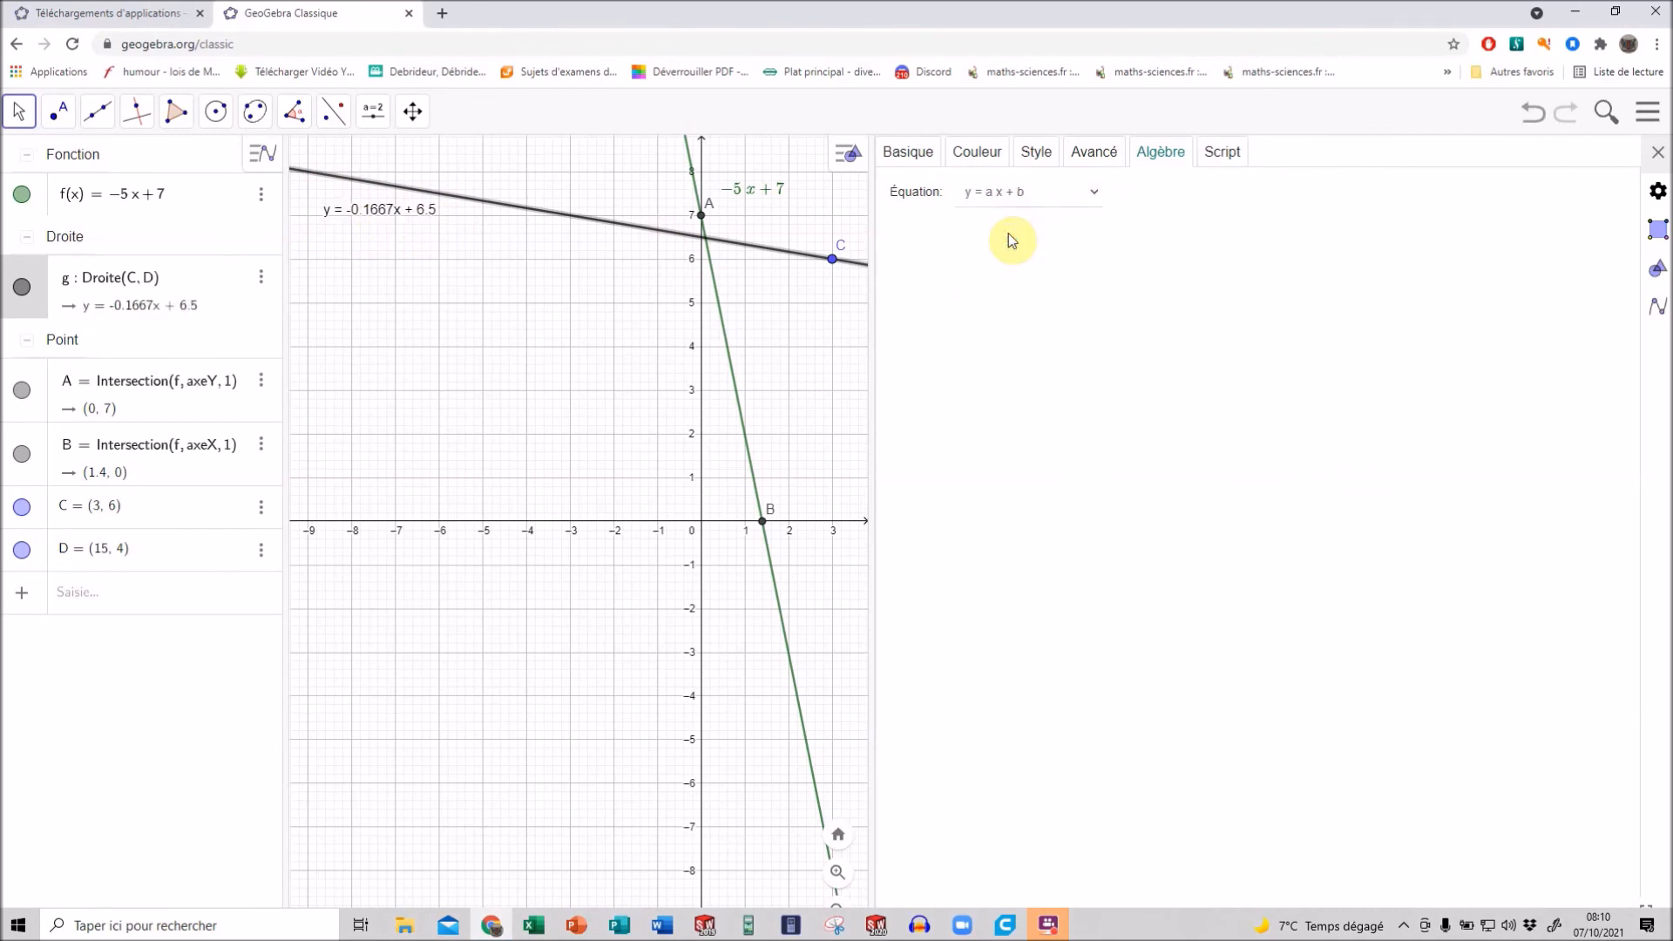
click(1089, 193)
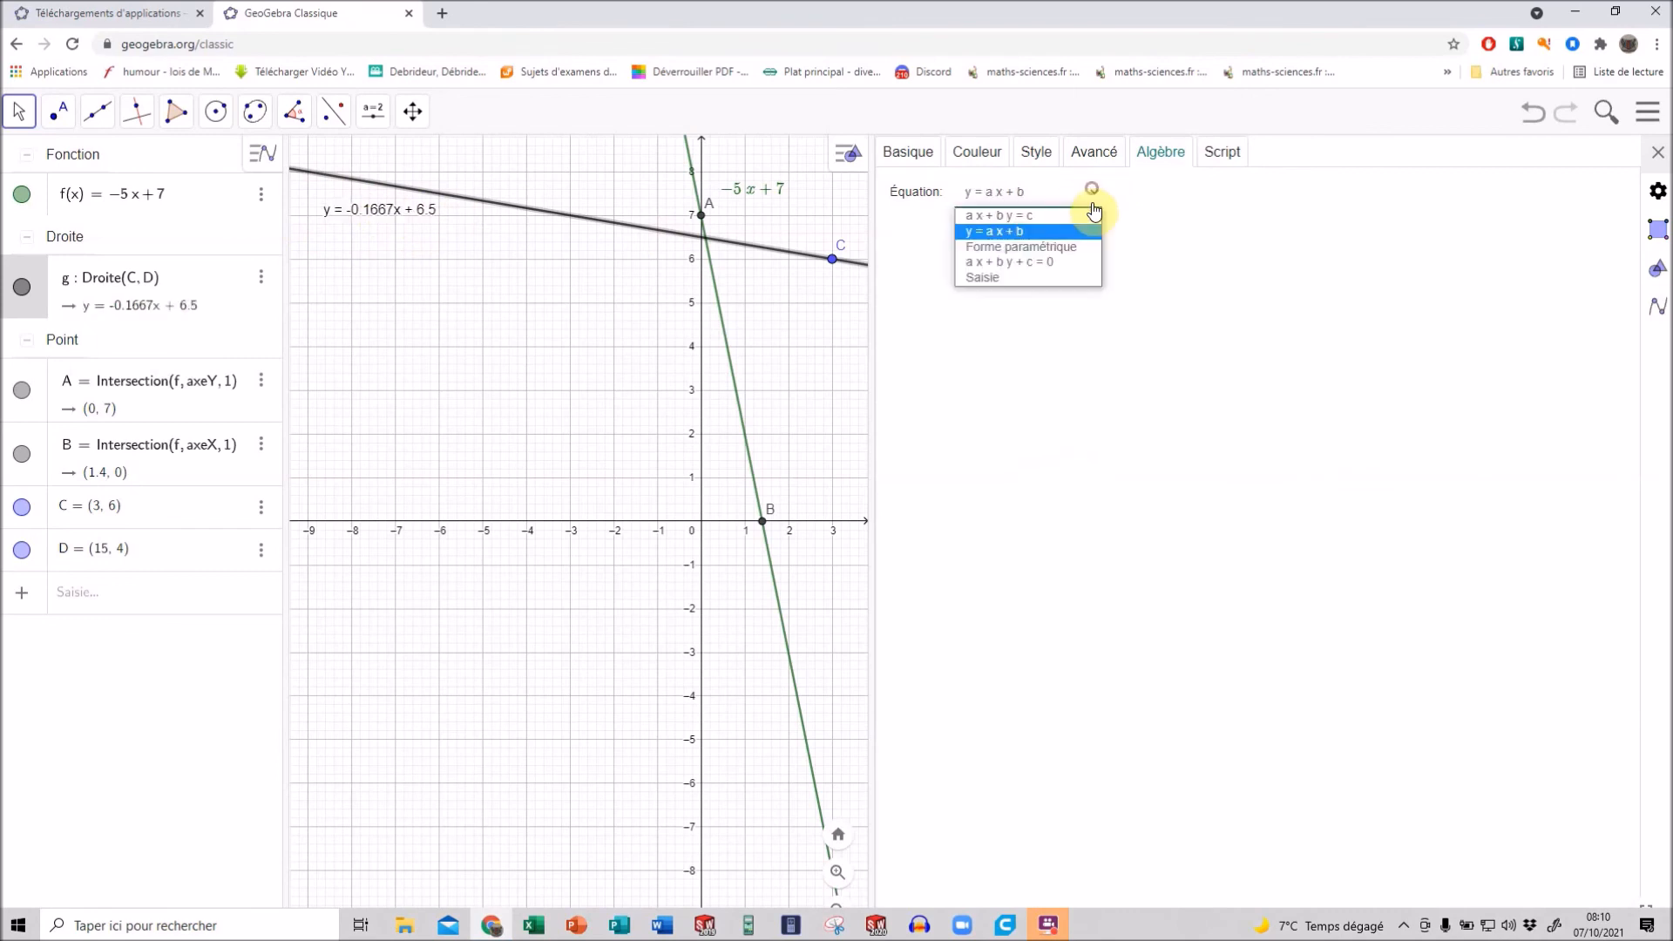
click(1015, 217)
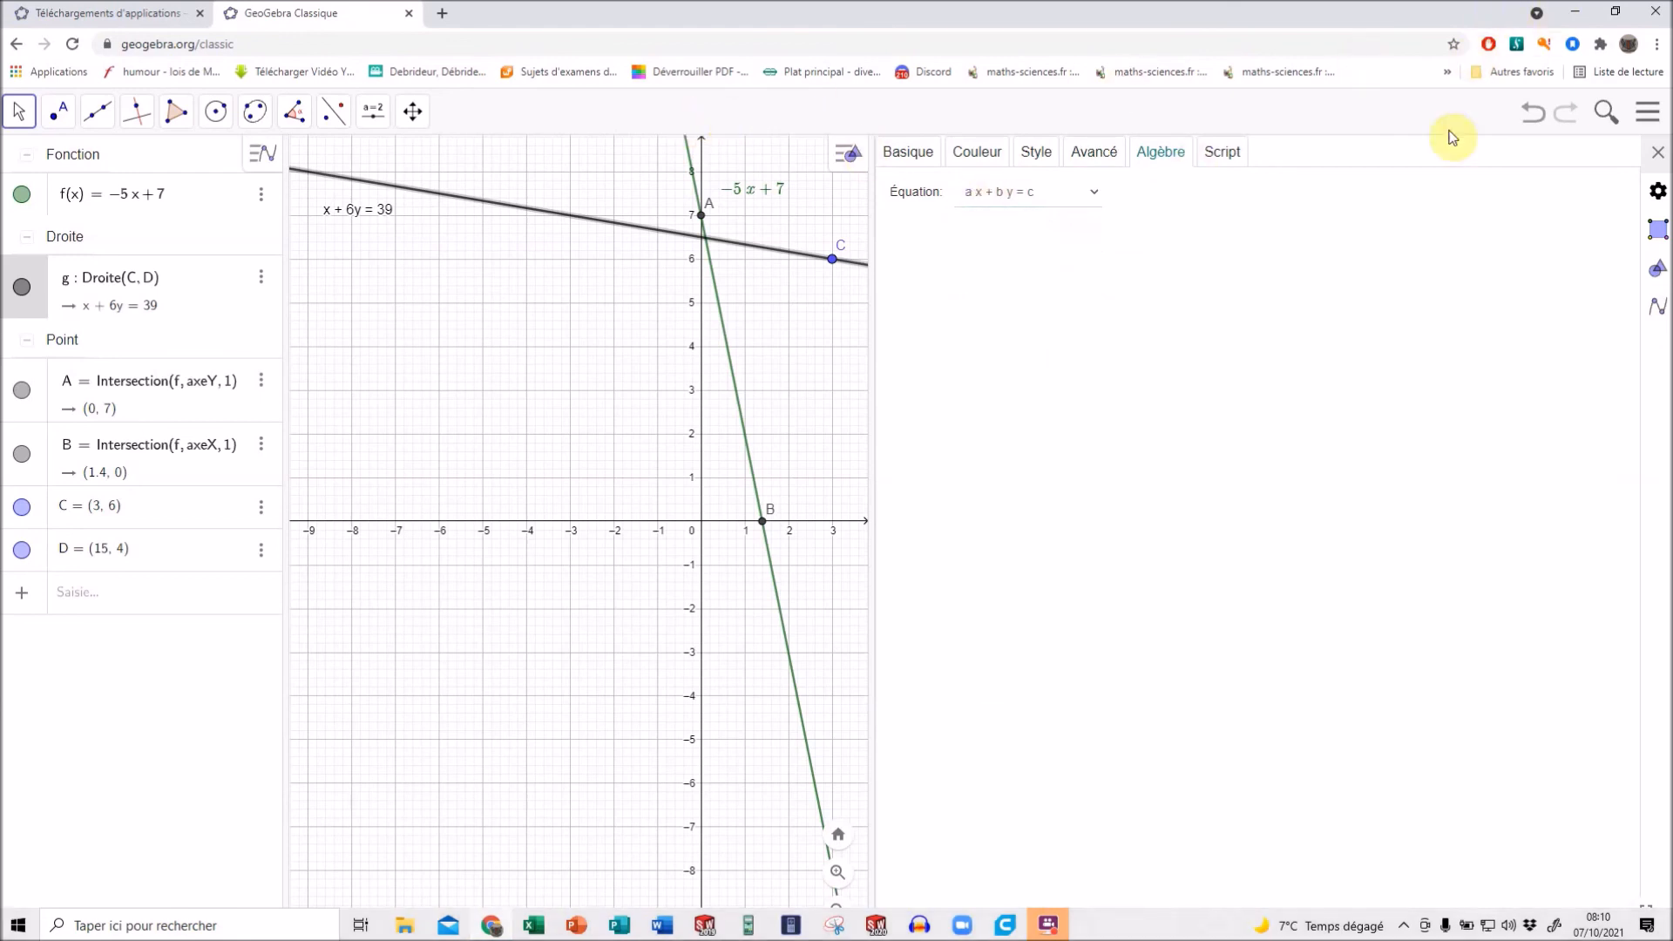
Close the object properties and create the intersection point of the function f line and line CD.
click(1658, 155)
scroll(578, 232, up, 2)
scroll(578, 186, down, 2)
scroll(578, 184, down, 1)
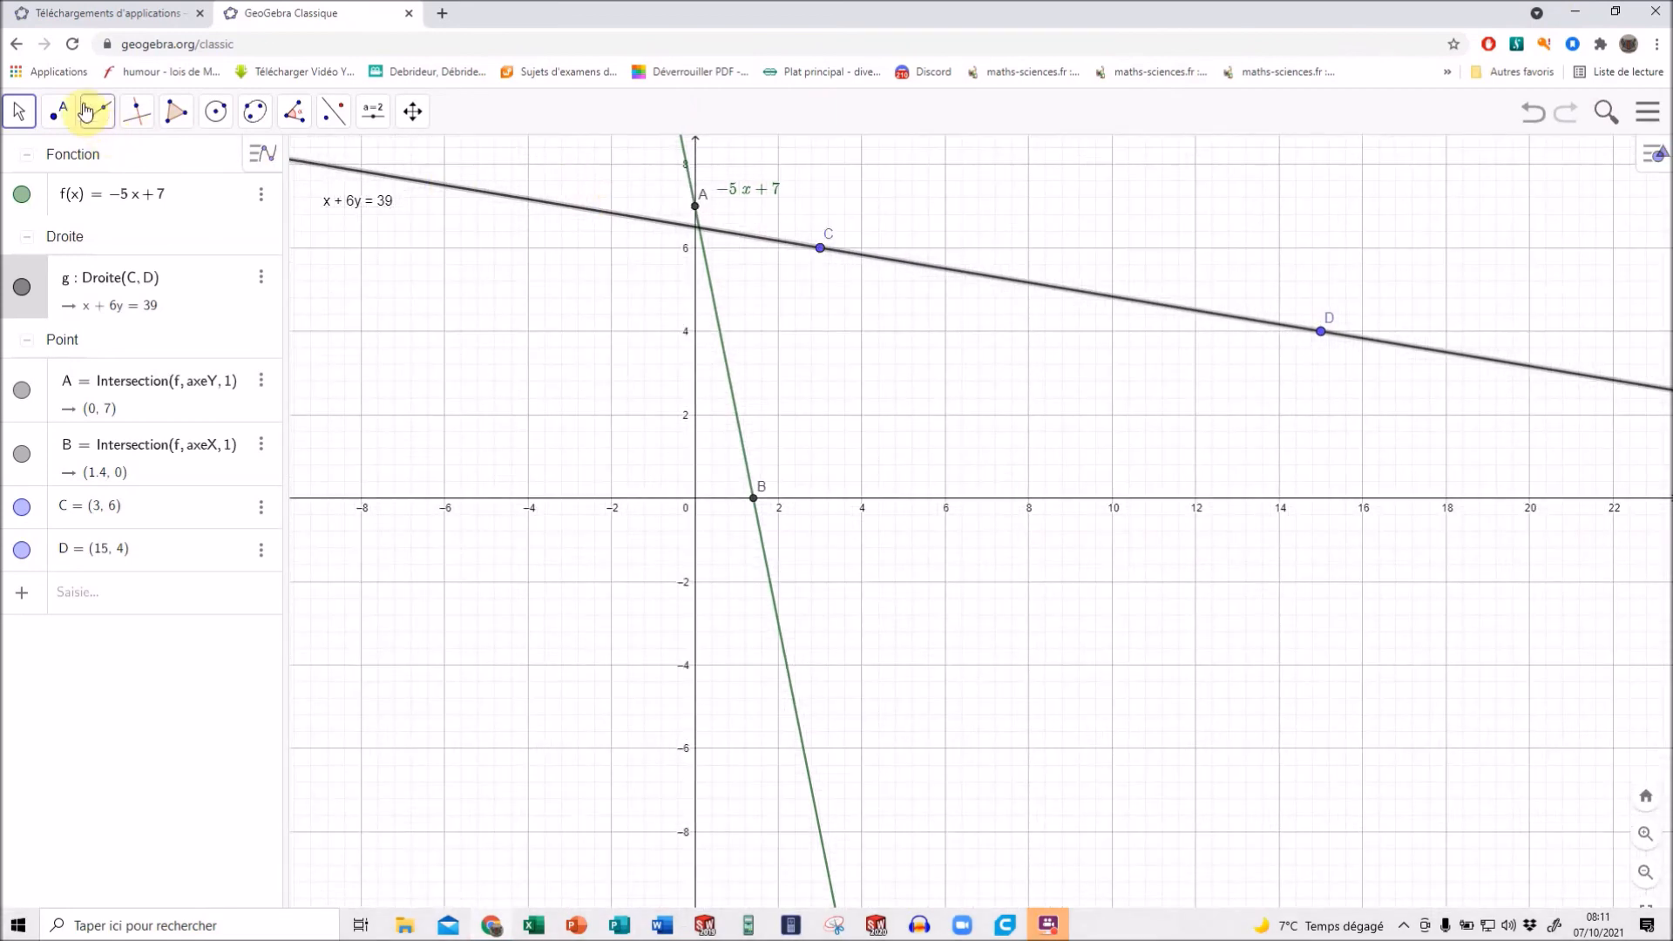
click(70, 130)
click(82, 273)
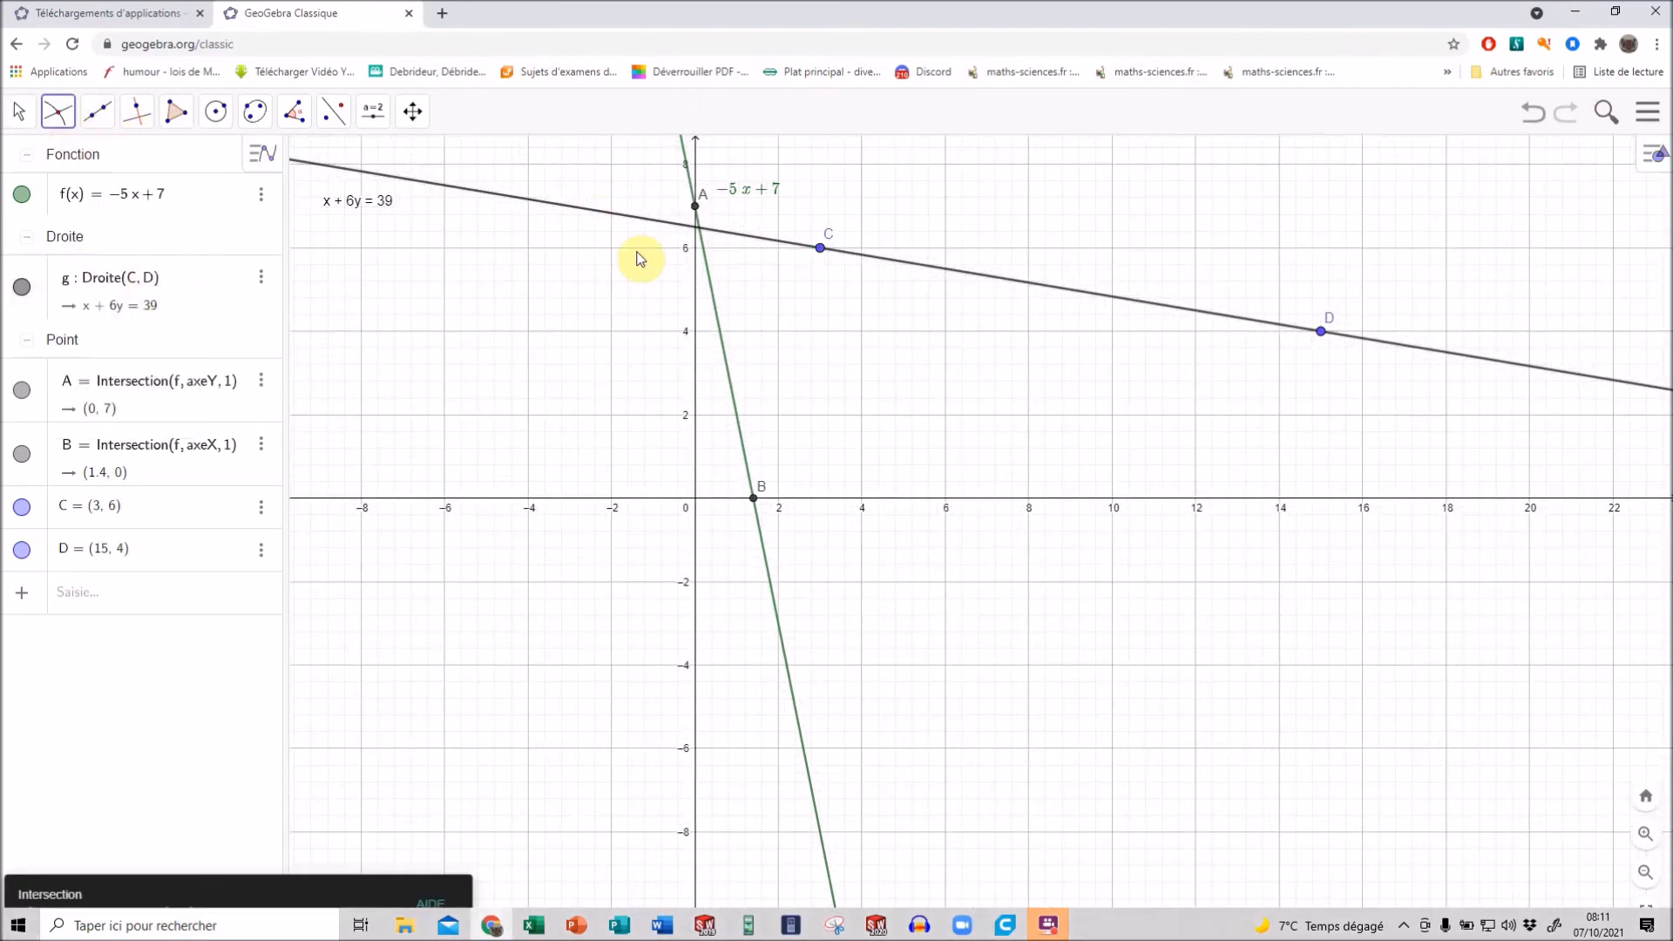
click(699, 229)
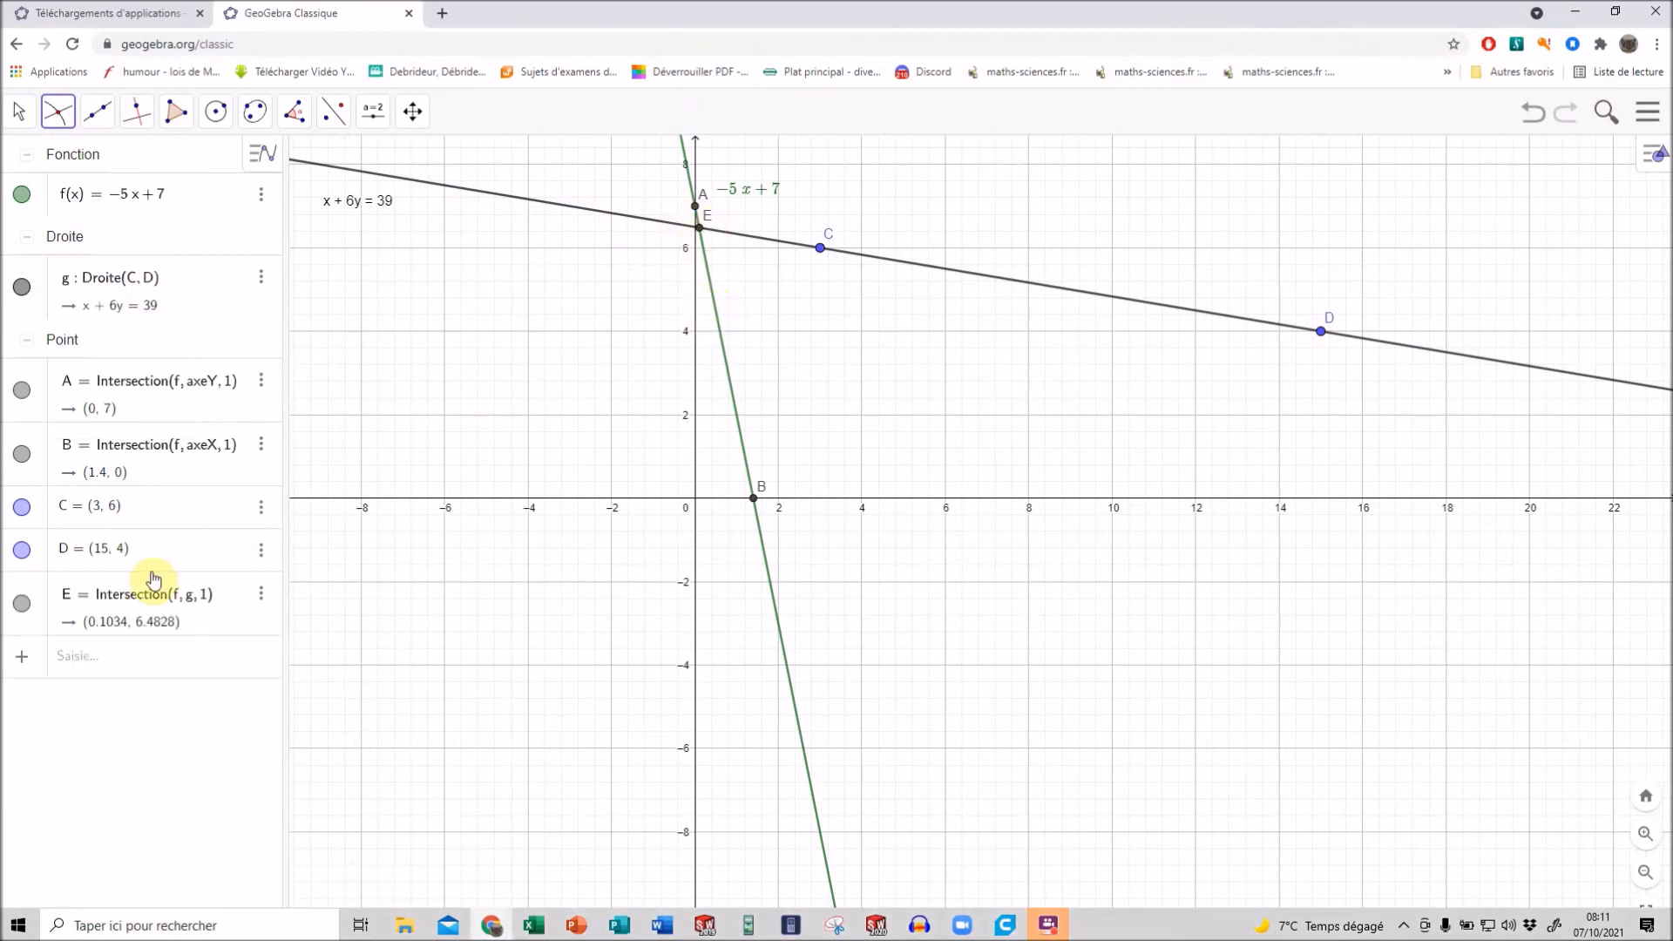